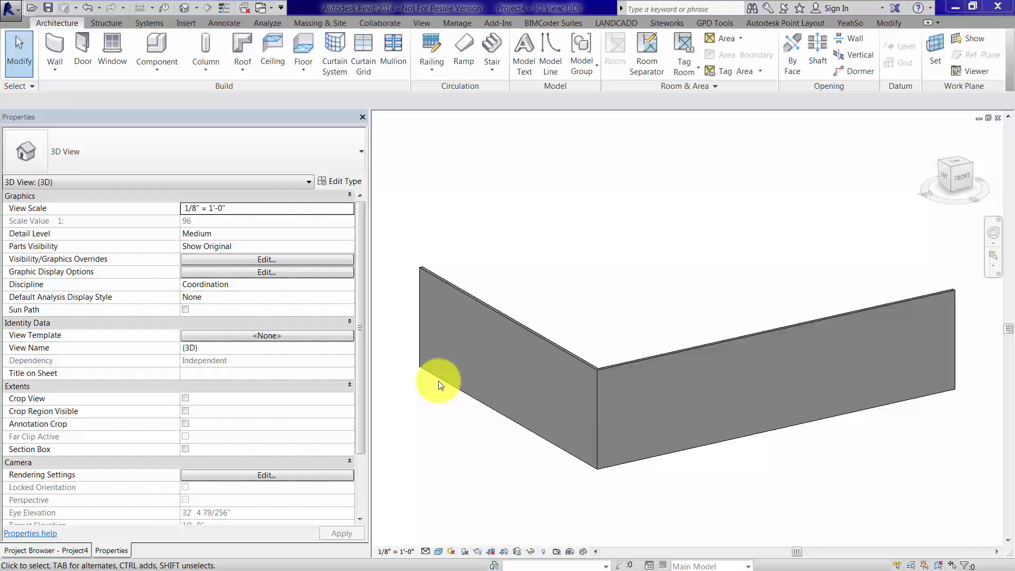
- Duplicate the Generic - 8" wall type as a new type named 6" horizontal clapboard siding
left_click(535, 339)
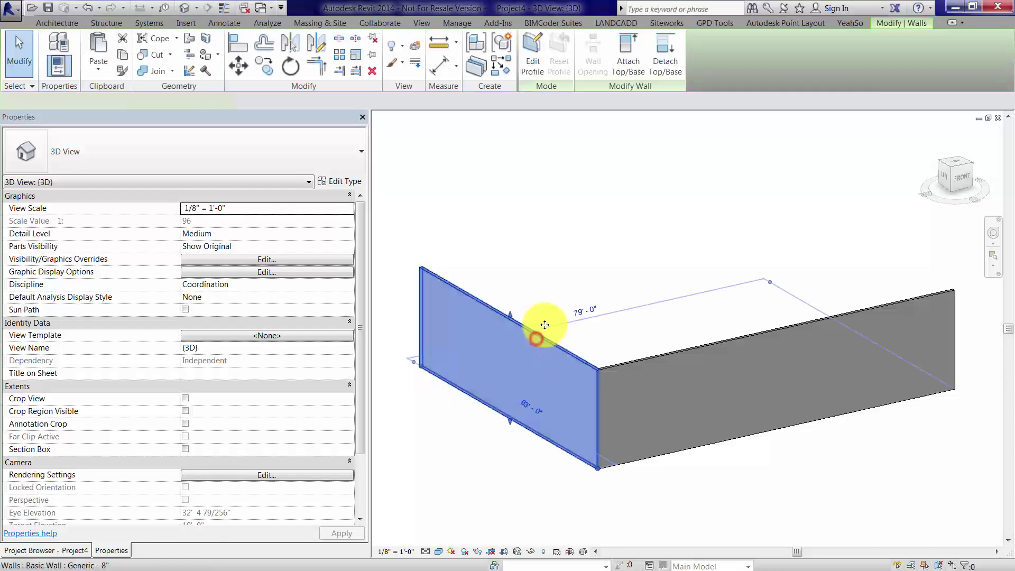
left_click(460, 478)
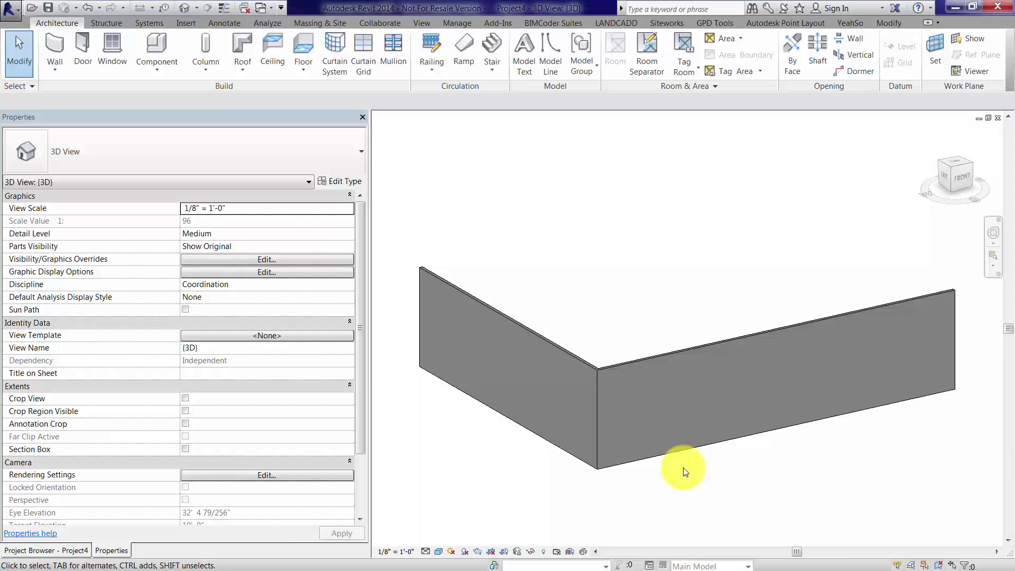
left_click(502, 319)
left_click(339, 182)
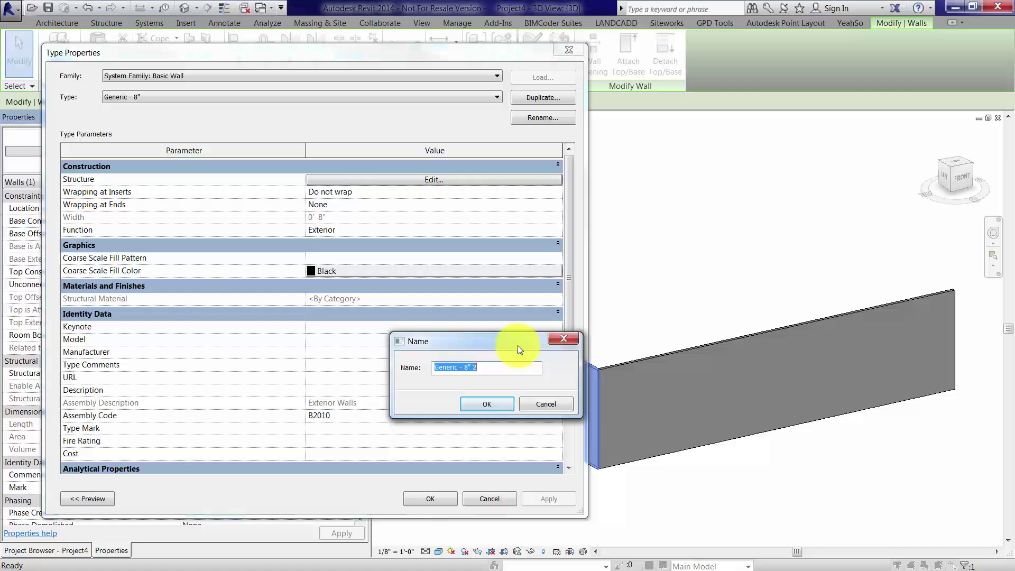
type("6\" ")
type("cmu")
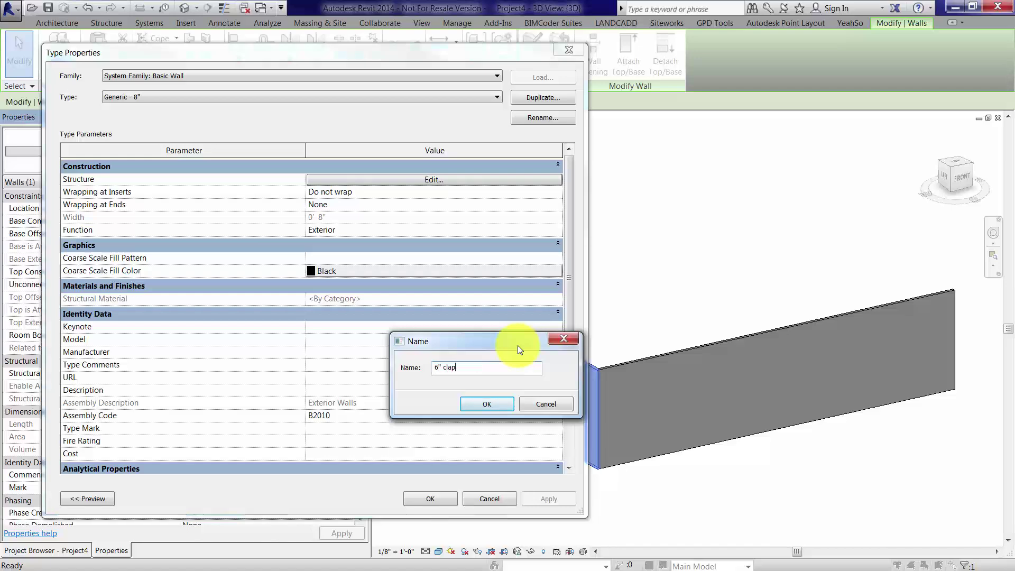
key("BackSpace")
key("BackSpace")
type("mu")
key("BackSpace")
key("BackSpace")
key("BackSpace")
type("horizontal clapboard siding")
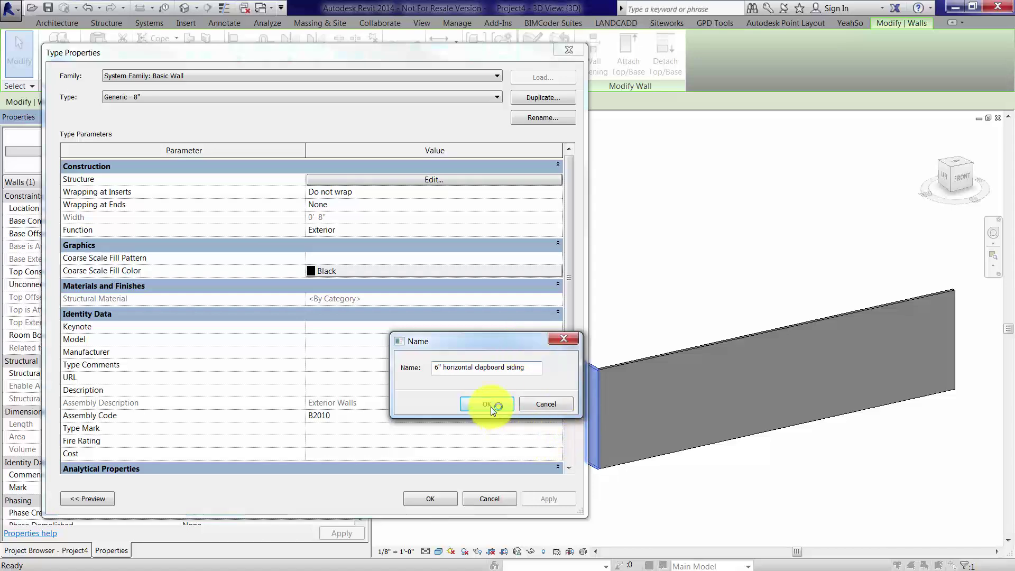
left_click(490, 406)
triple_click(529, 367)
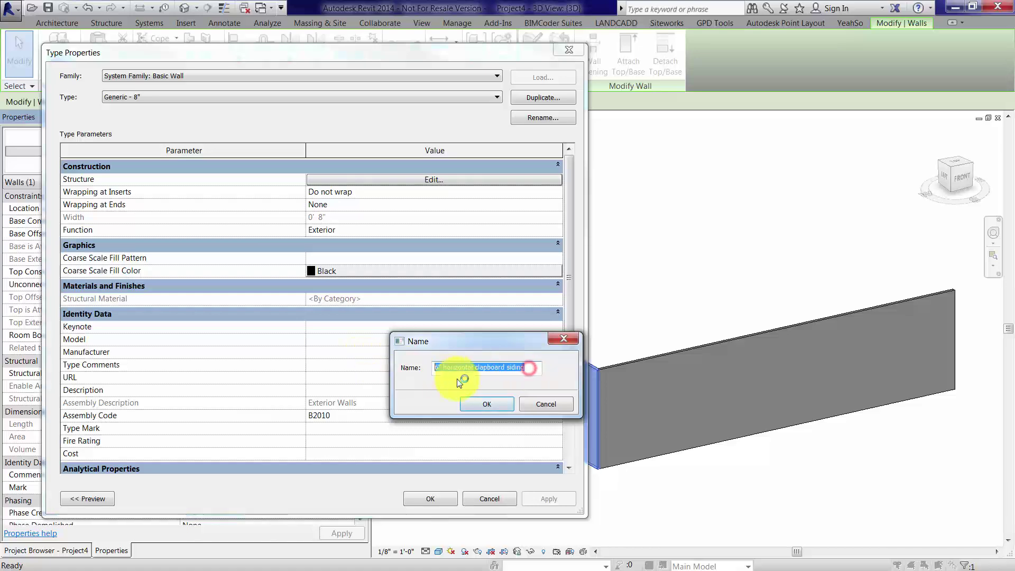
left_click(486, 405)
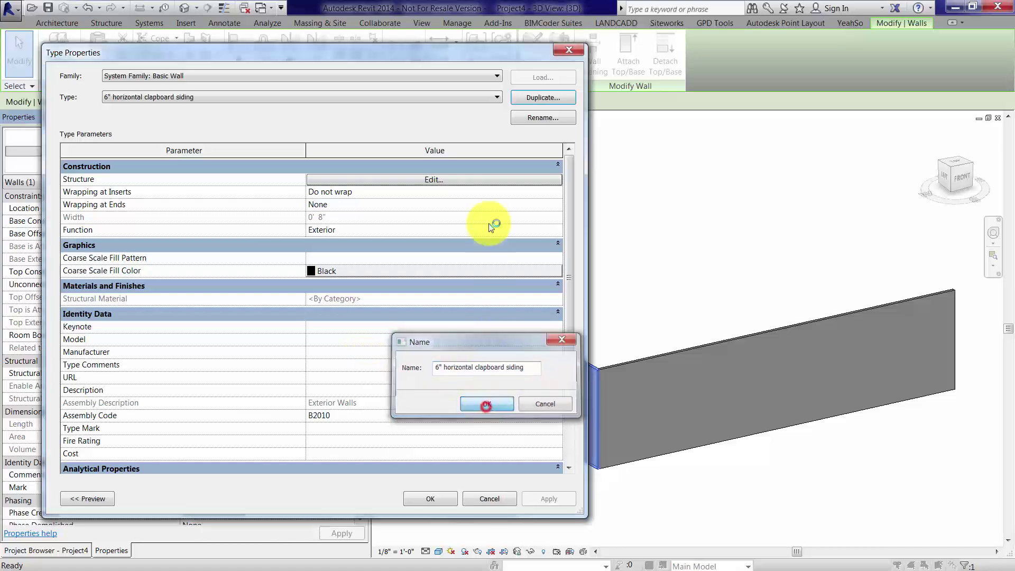
- Duplicate it again as a second type named 6" vertical clapboard siding
left_click(537, 96)
key("End")
key("BackSpace")
key("BackSpace")
double_click(458, 367)
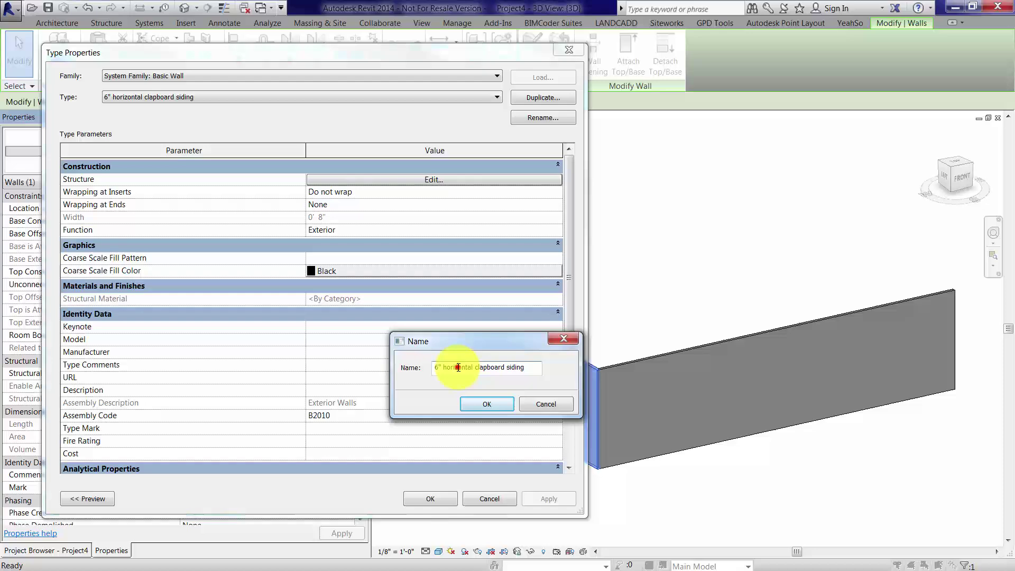
type("vertical")
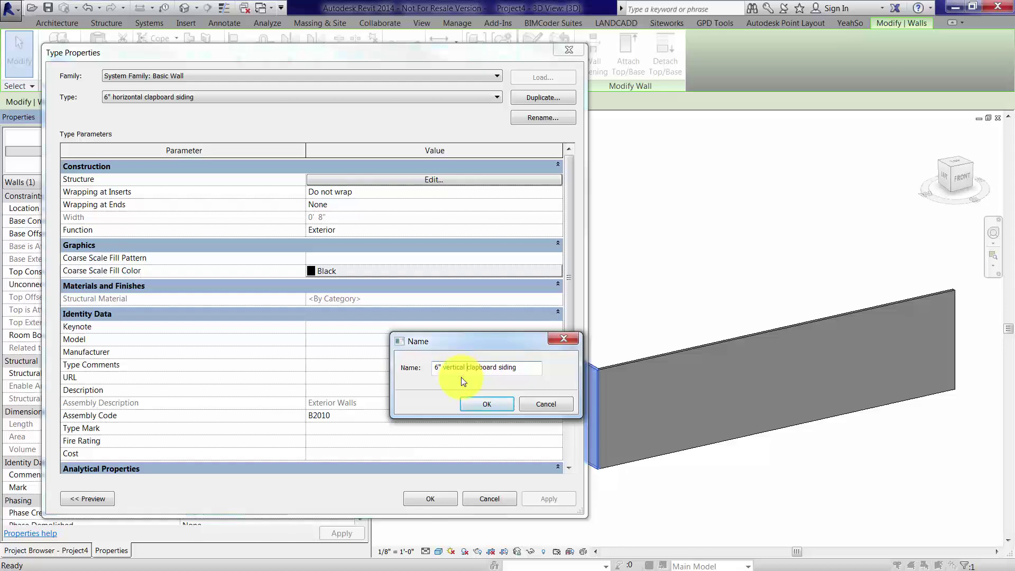
left_click(491, 404)
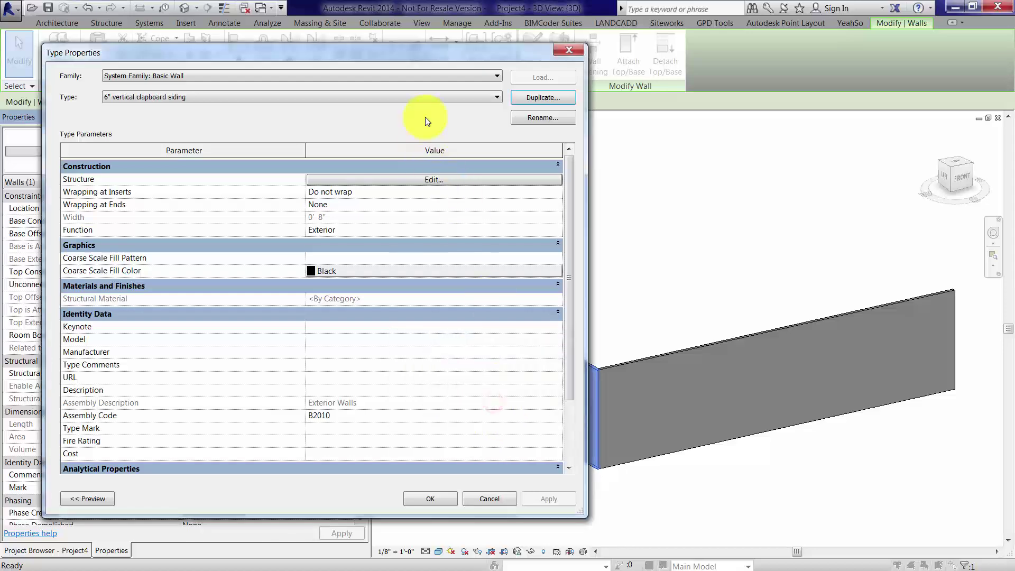
left_click(427, 99)
- Make the horizontal clapboard type's structure layer Softwood, Lumber, 5 1/2" thick
left_click(396, 108)
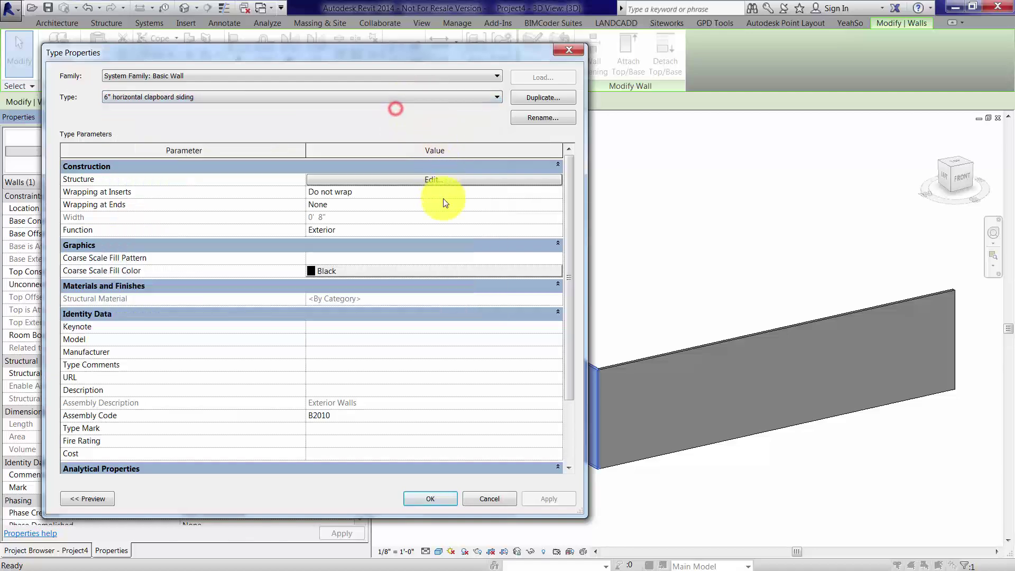
left_click(438, 179)
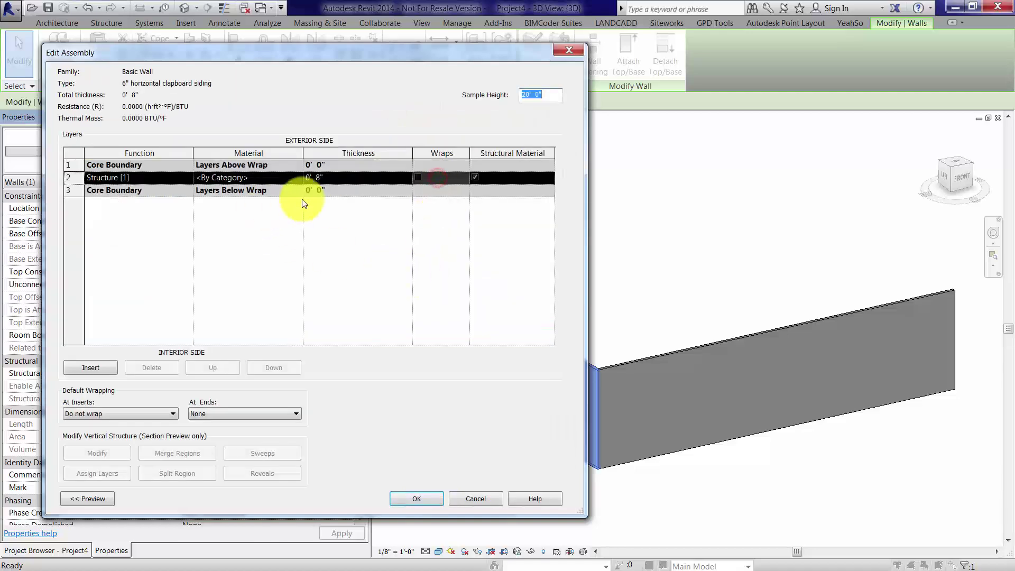
left_click(268, 178)
left_click(299, 177)
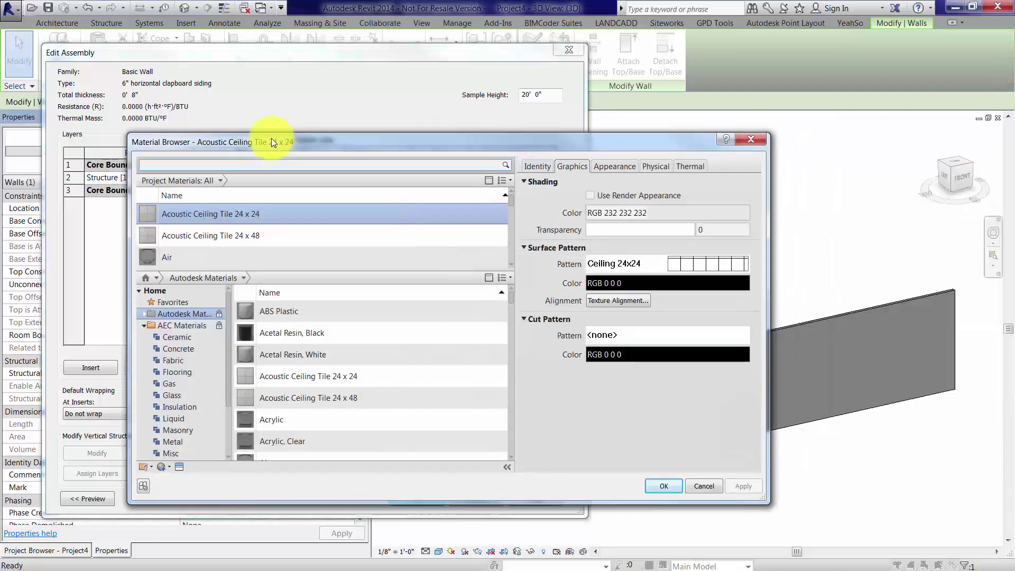
left_click_drag(271, 138, 201, 131)
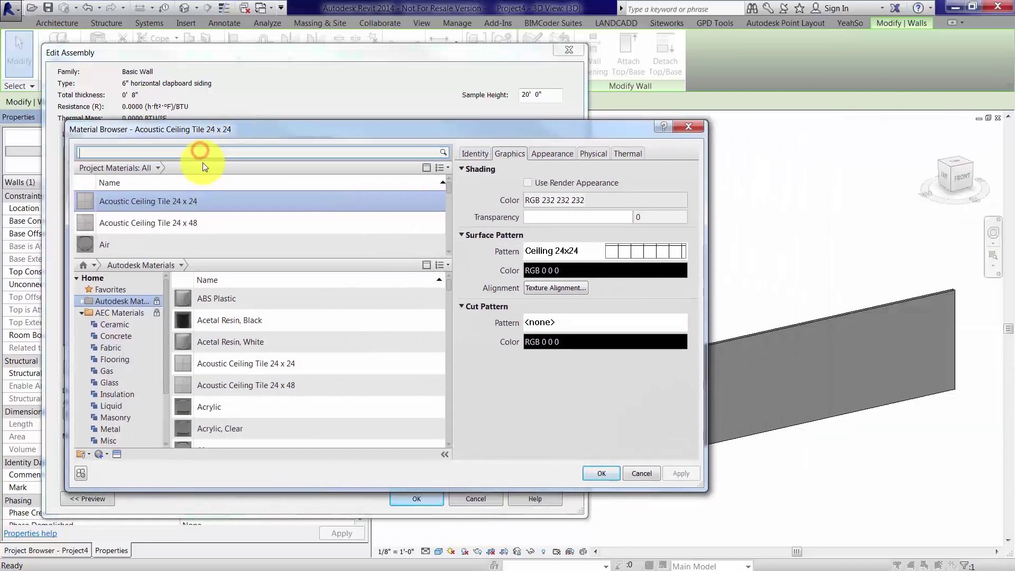
type("lumber")
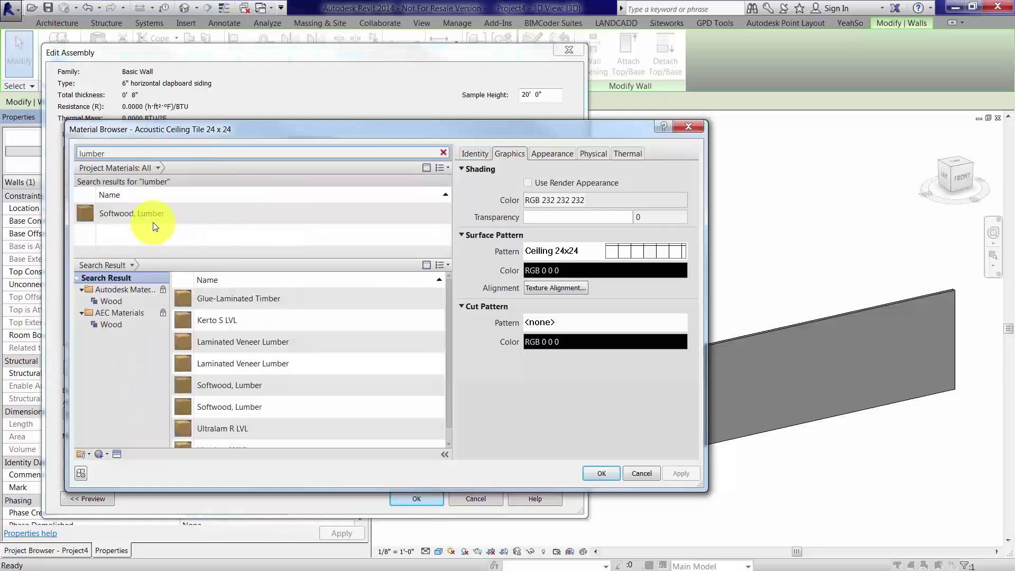
double_click(154, 217)
left_click(329, 175)
left_click(320, 177)
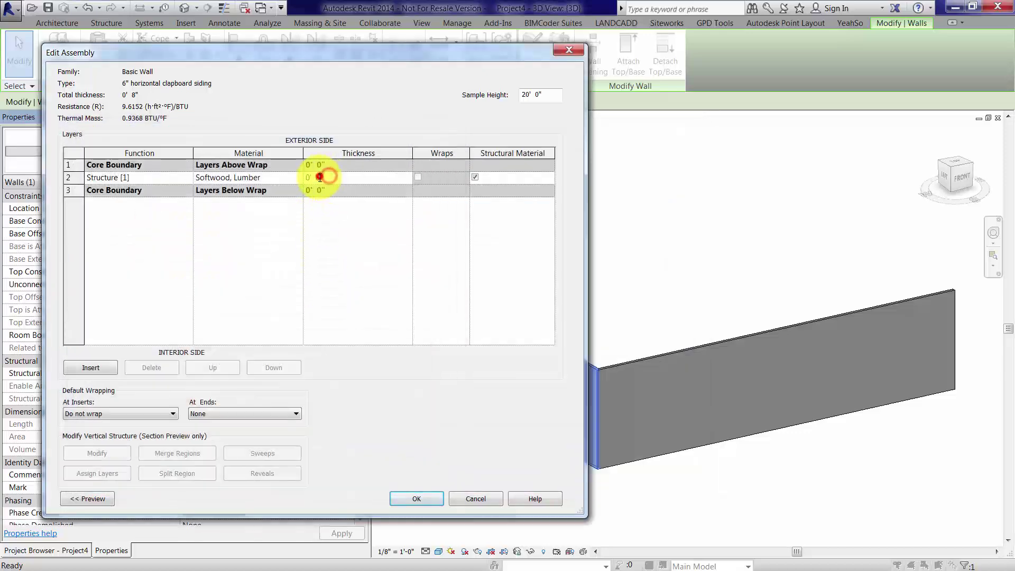
type("5.5")
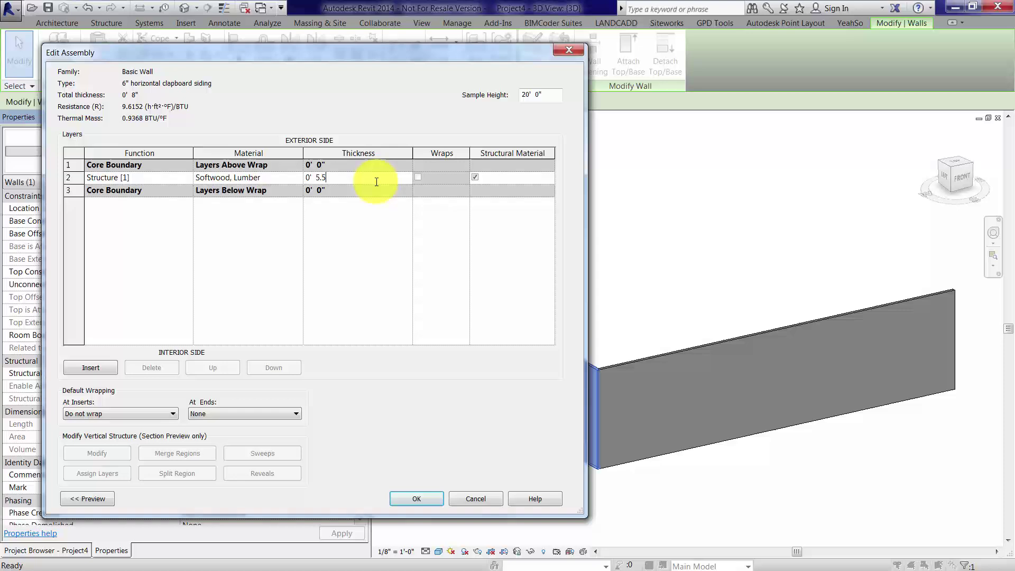
key("Tab")
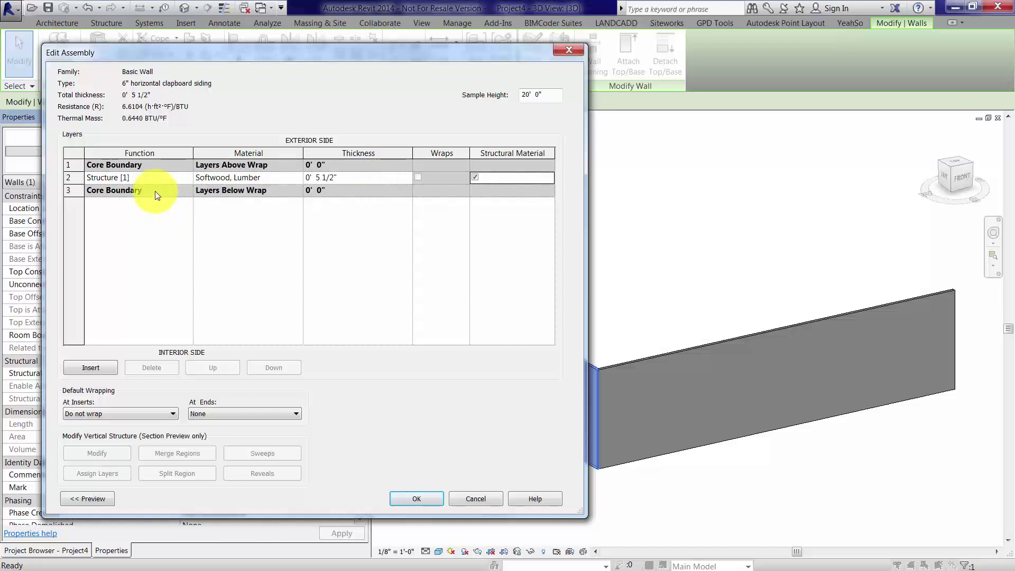
- Insert a new layer above the core boundary and set its function to Finish 1
left_click(69, 165)
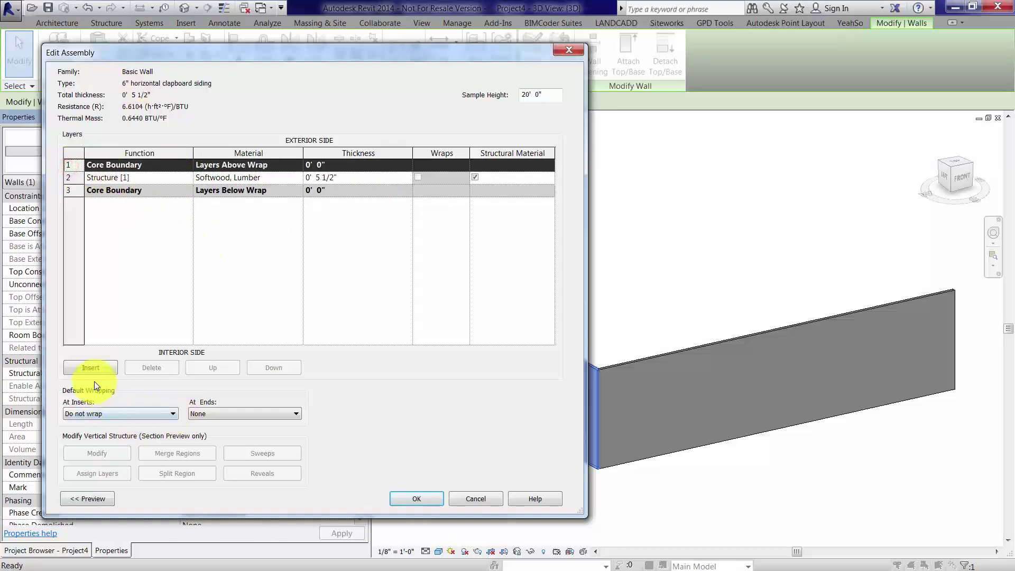
left_click(91, 367)
left_click(174, 166)
left_click(188, 166)
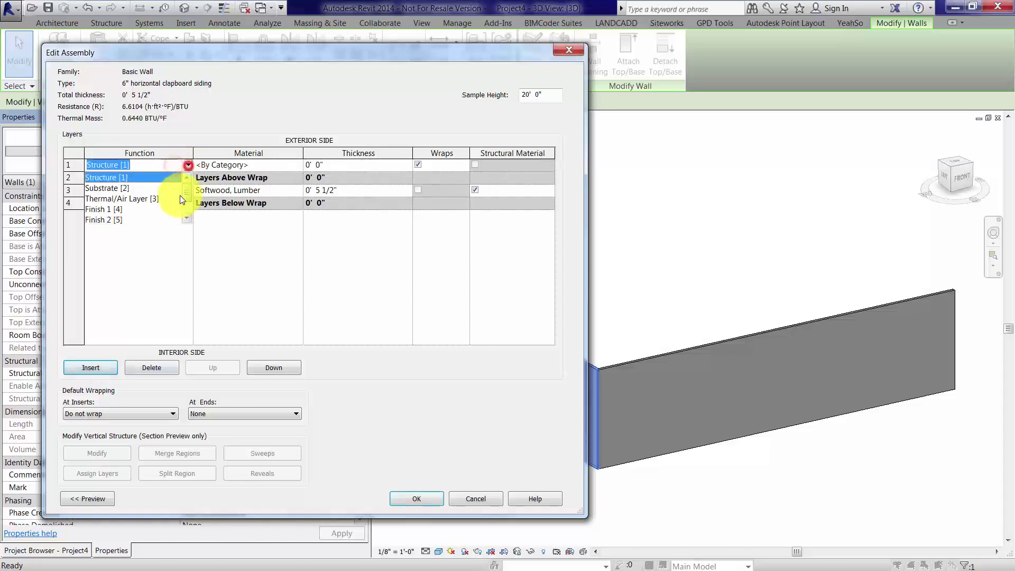
left_click(184, 219)
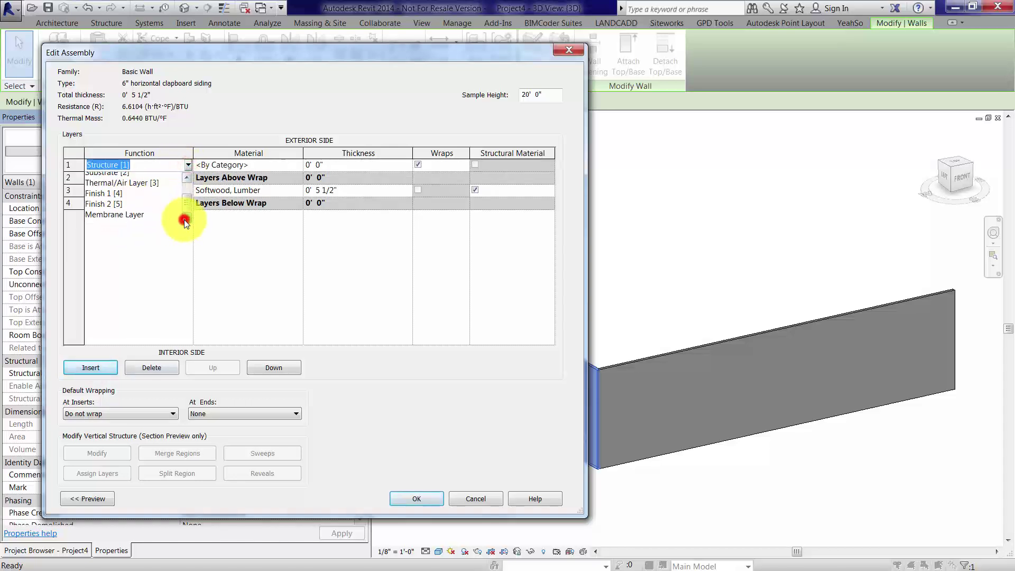
left_click(112, 189)
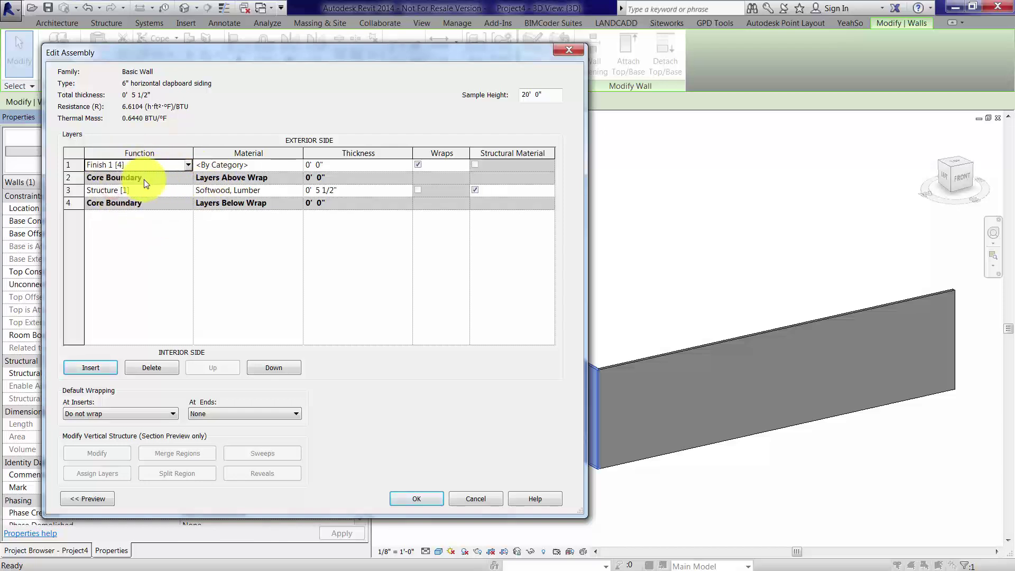
left_click(270, 167)
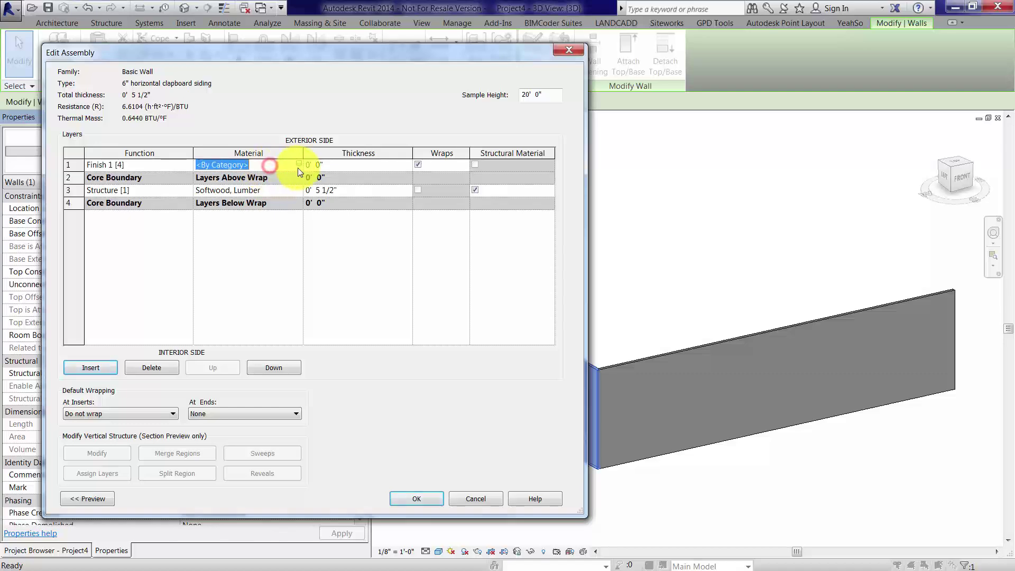
- Search the material library for clapboard and add Siding, Clapboard to the project
left_click(300, 165)
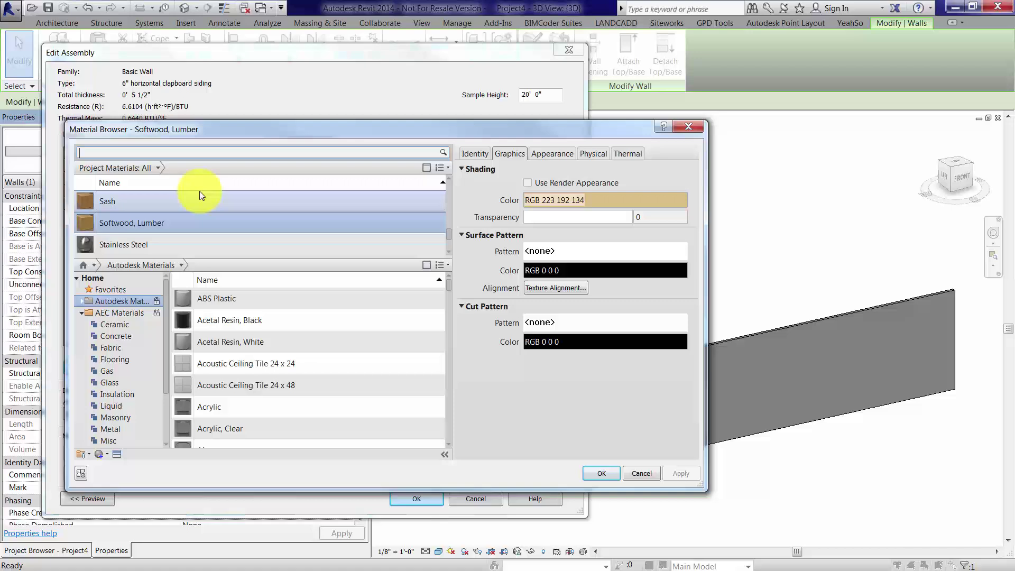
left_click(178, 153)
type("clapboard")
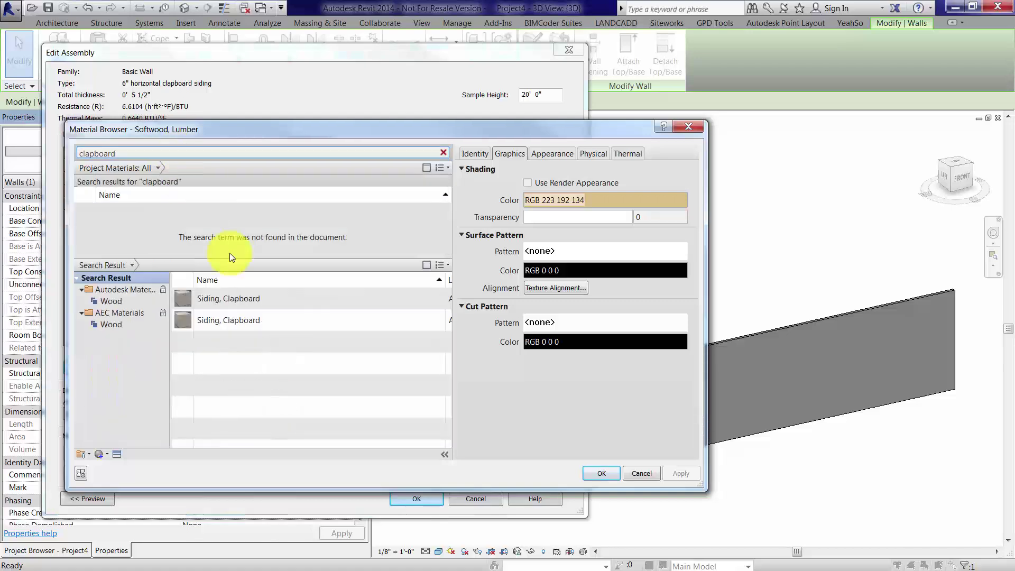
left_click(434, 297)
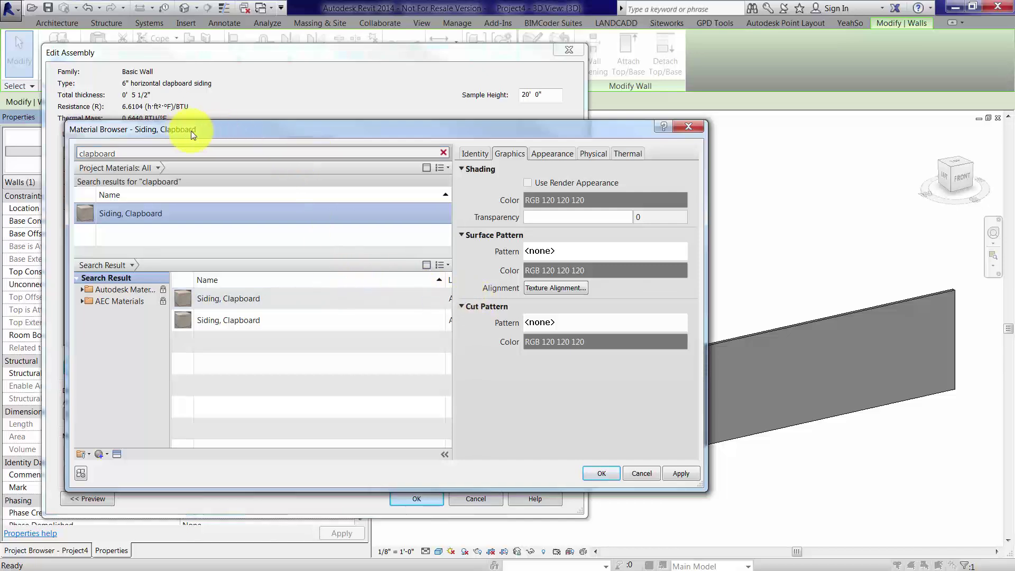
- Set the Siding, Clapboard surface pattern to the 6" Parallel model pattern
left_click(576, 252)
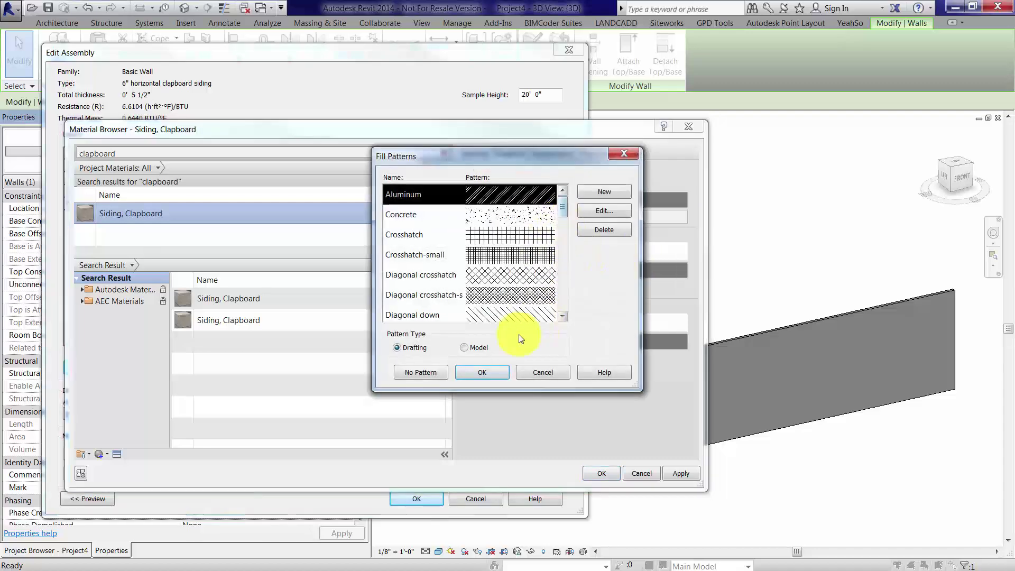
left_click(483, 349)
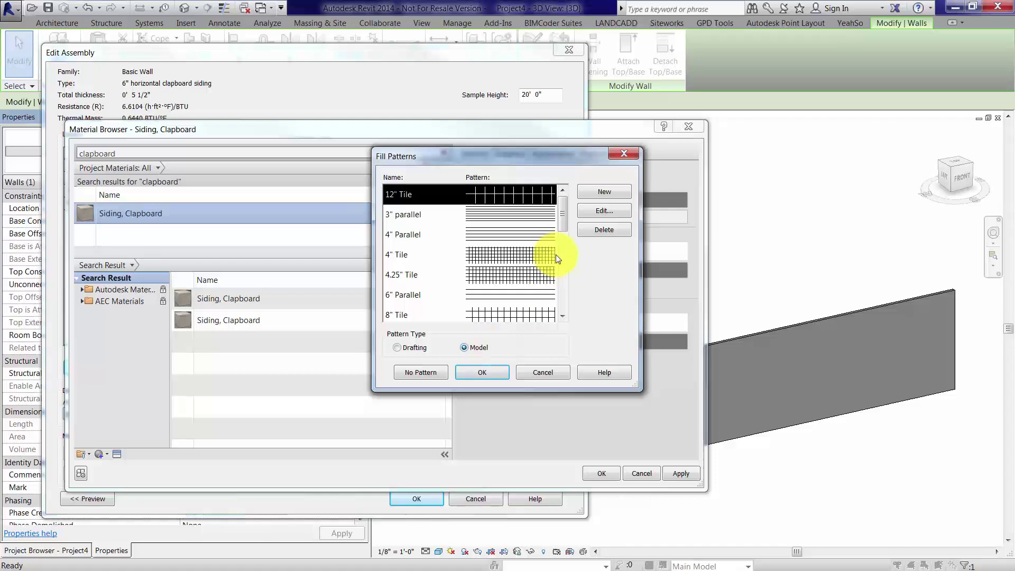
mouse_move(561, 215)
left_mouse_down()
mouse_move(563, 278)
mouse_move(560, 199)
mouse_move(551, 227)
left_mouse_up()
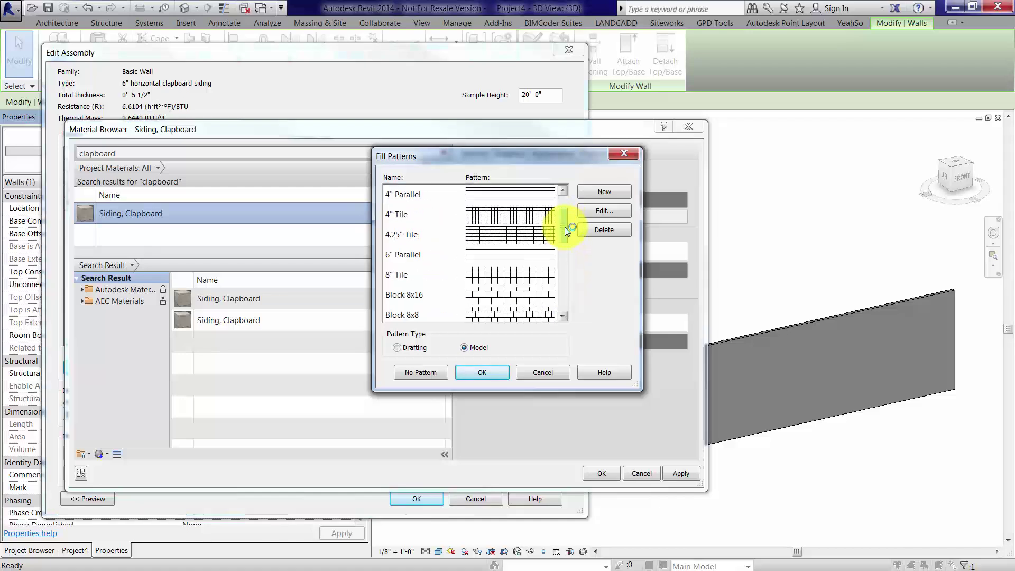
left_click(537, 257)
left_click(508, 372)
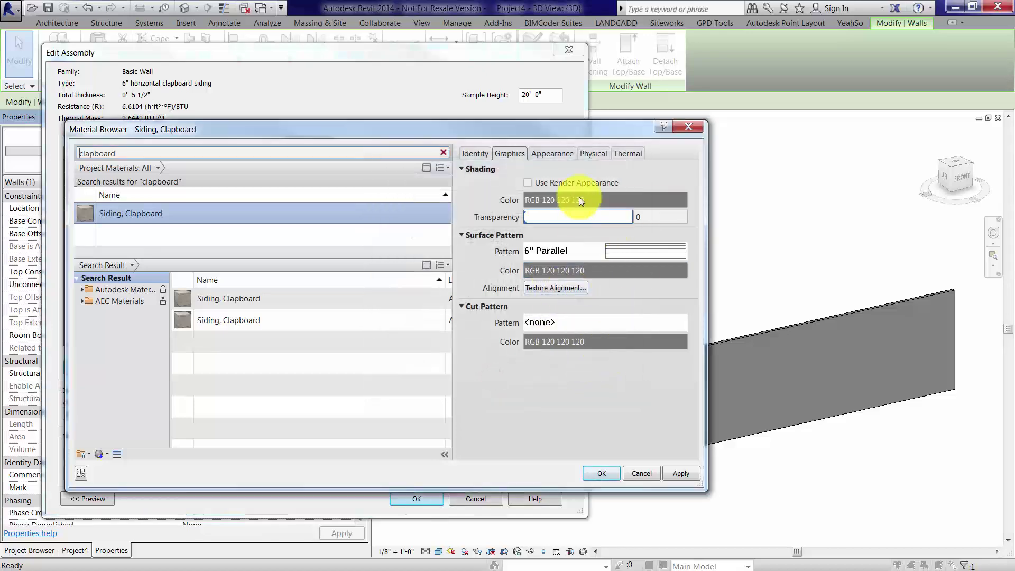
- Apply the Siding, Clapboard graphics changes and review its Horizontal 6in - Beige appearance asset
left_click(675, 473)
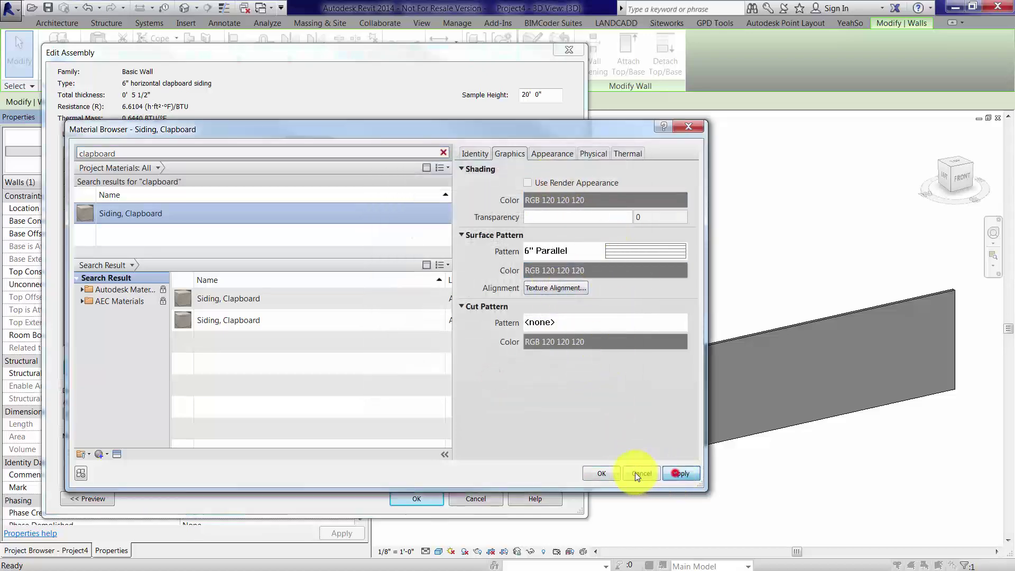
left_click(601, 473)
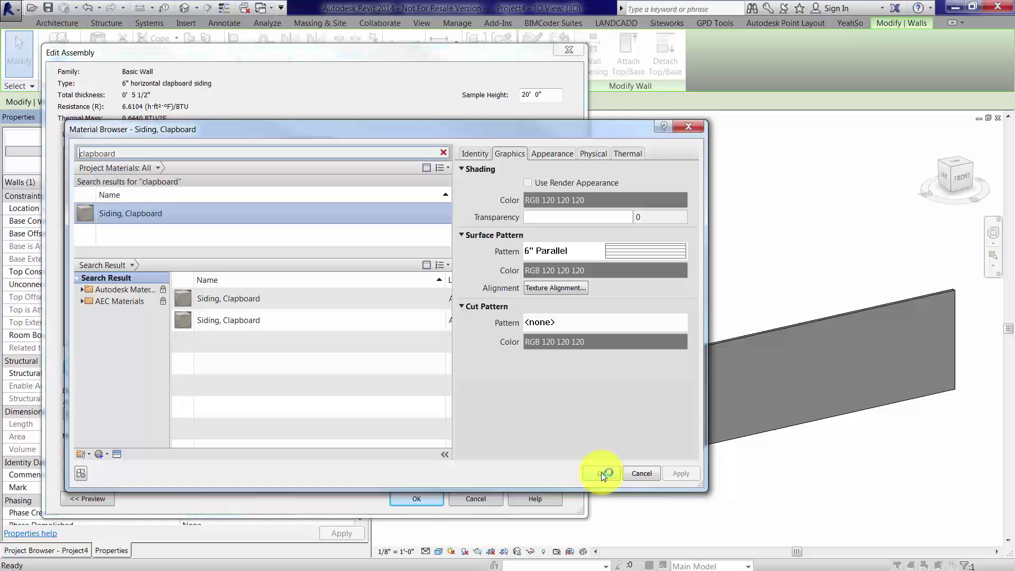
left_click(553, 154)
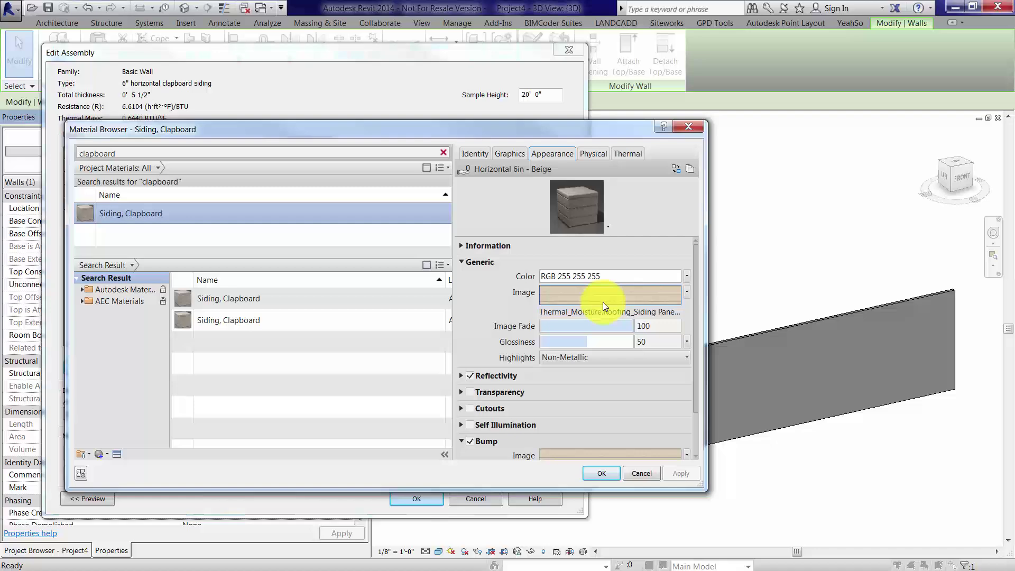
scroll(691, 346, "down", 3)
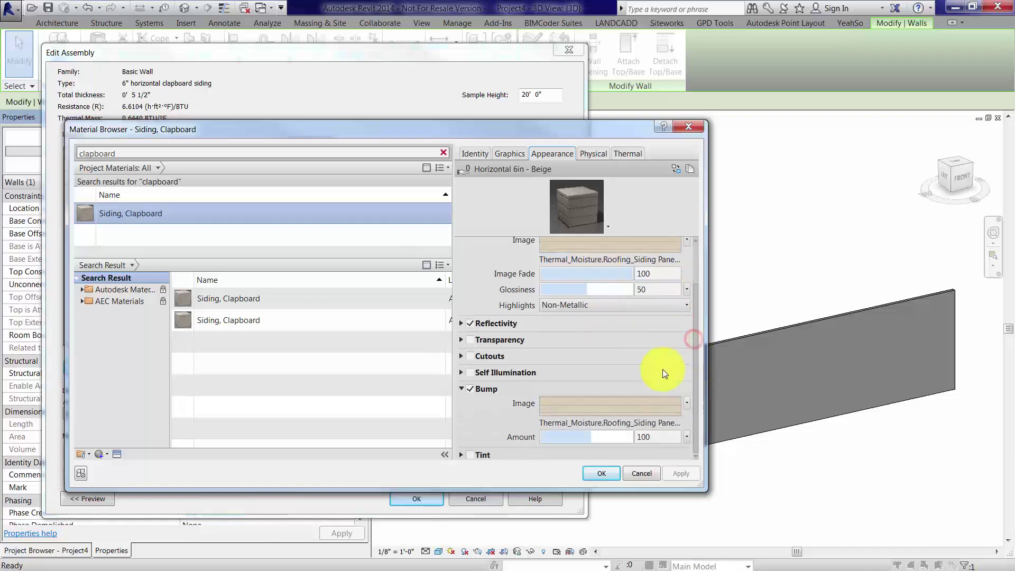
- Set the clapboard Finish 1 layer thickness to 0' 1" and accept the wall type changes
left_click(602, 473)
left_click(328, 165)
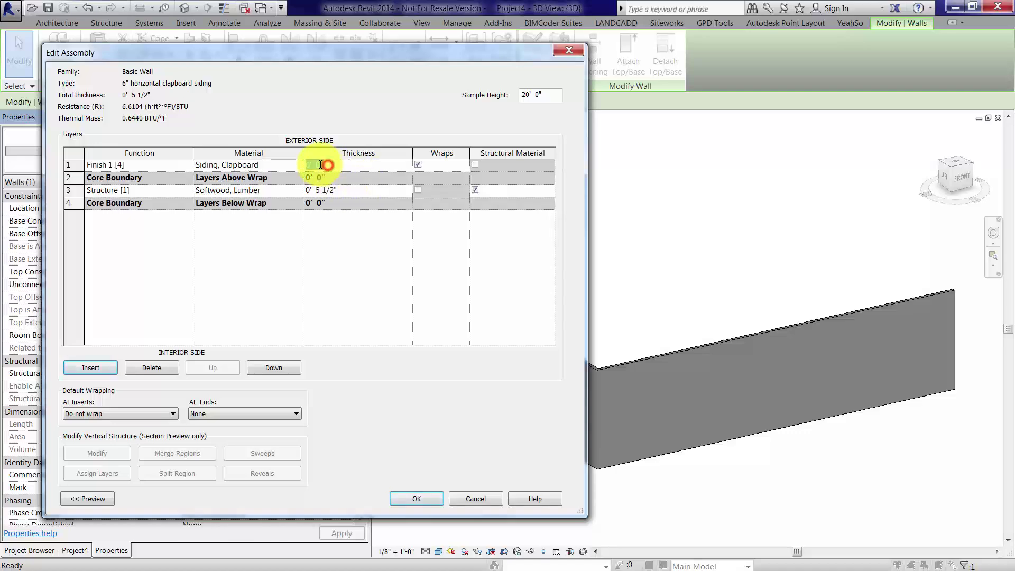
type("0' 1\"")
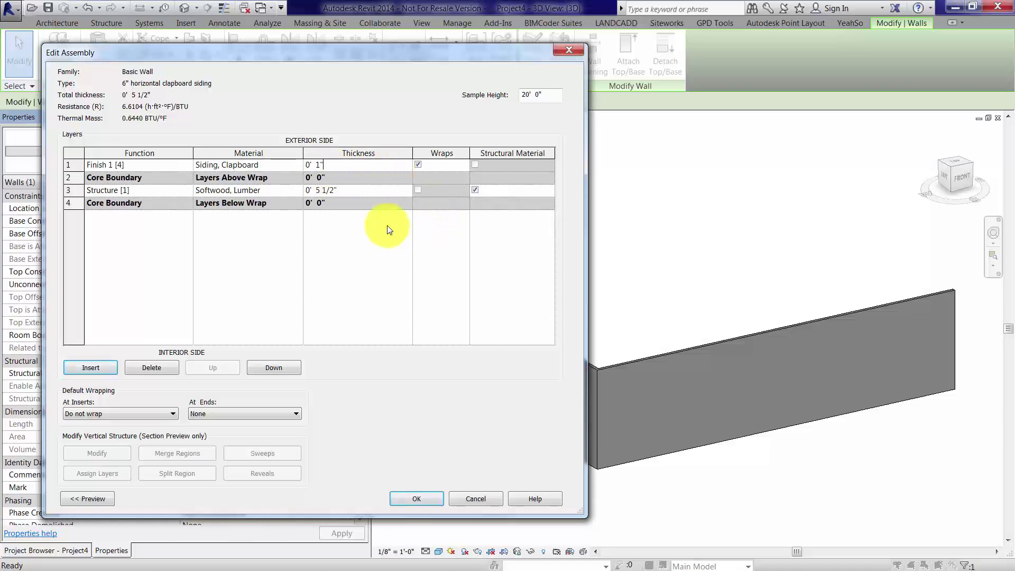
left_click(369, 231)
left_click(431, 500)
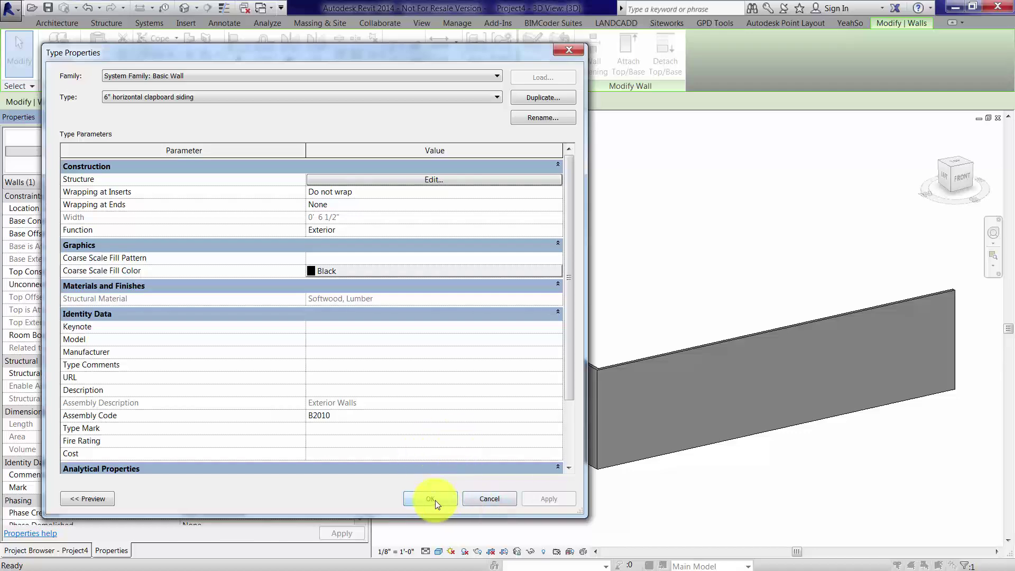
left_click(436, 500)
- Flip the long wall's orientation
left_click(608, 506)
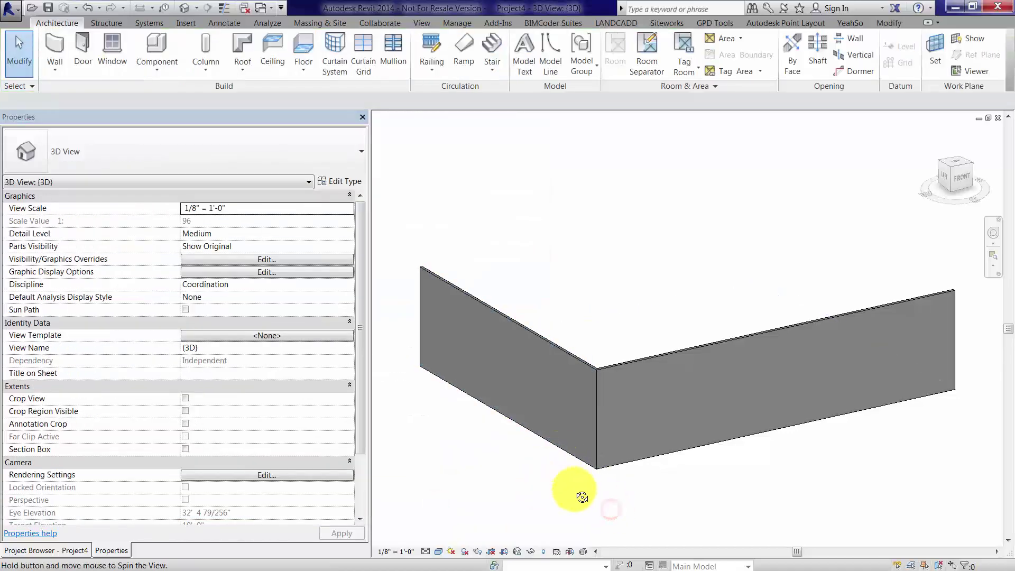
middle_click_drag(581, 456, 598, 449, "shift")
scroll(597, 449, "up", 4)
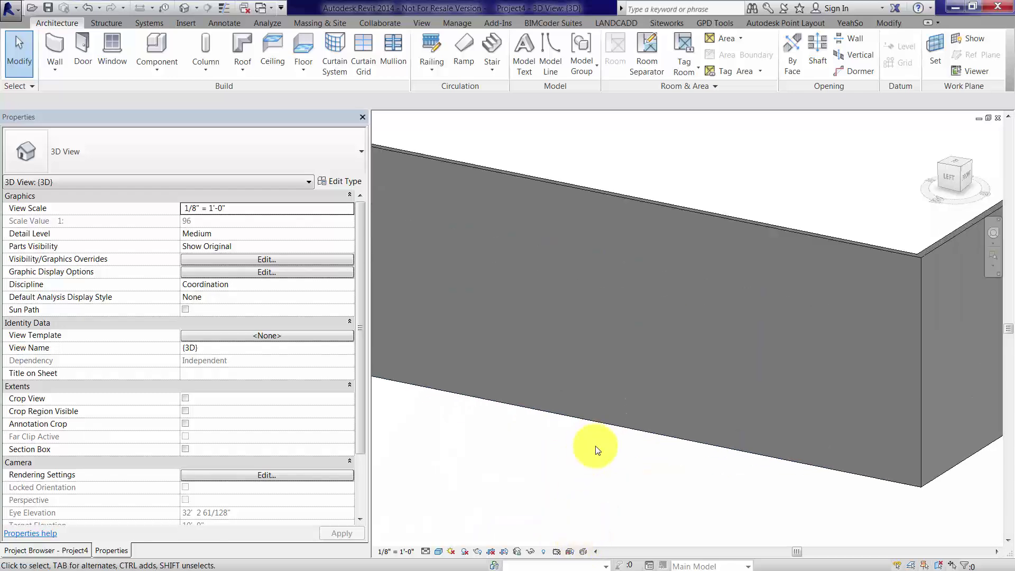
scroll(661, 322, "down", 3)
left_click(653, 323)
right_click(651, 326)
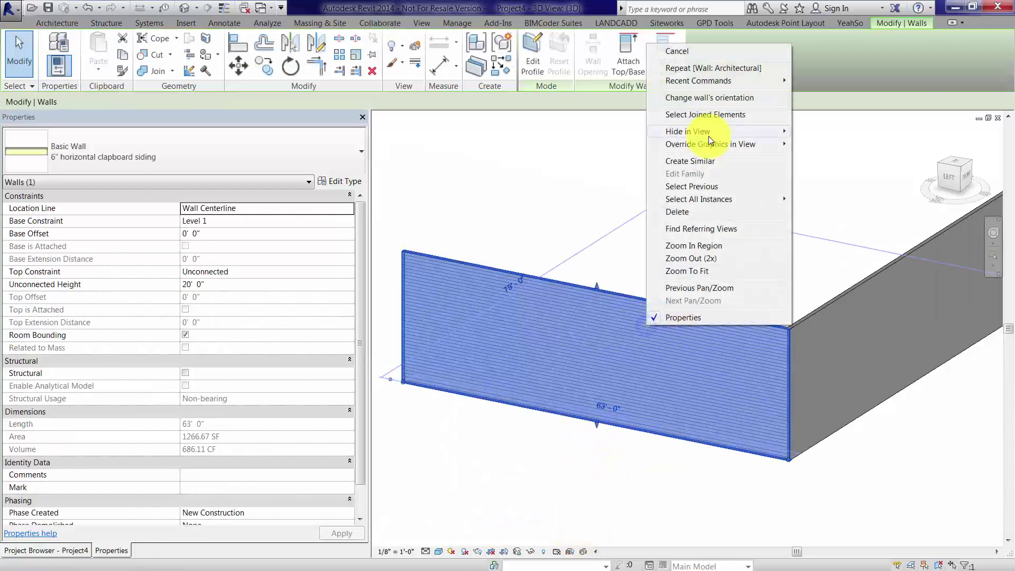
left_click(707, 97)
left_click(626, 456)
- Flip the long wall's orientation back to its original side
scroll(677, 451, "up", 2)
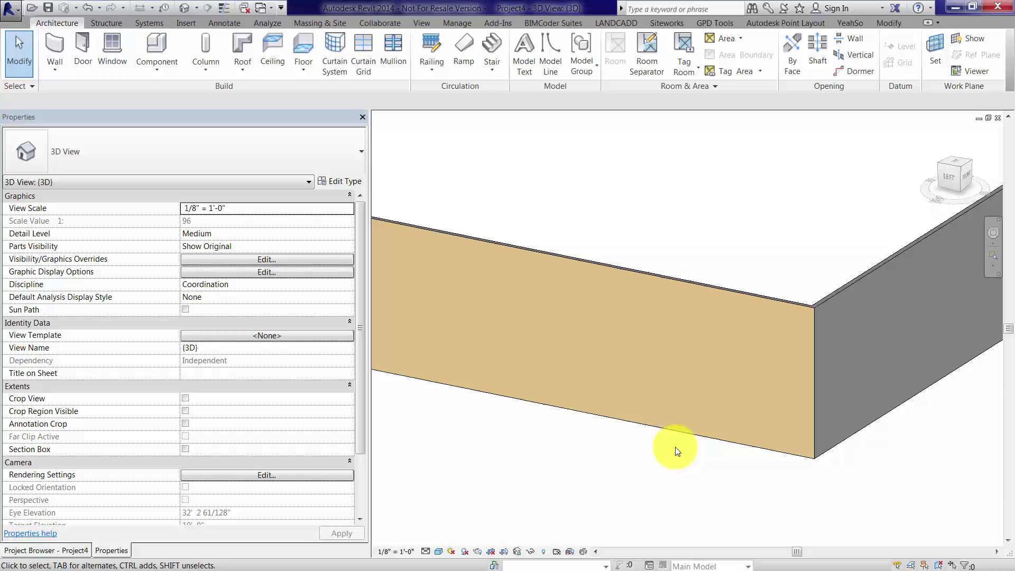
scroll(682, 433, "down", 2)
scroll(675, 249, "down", 2)
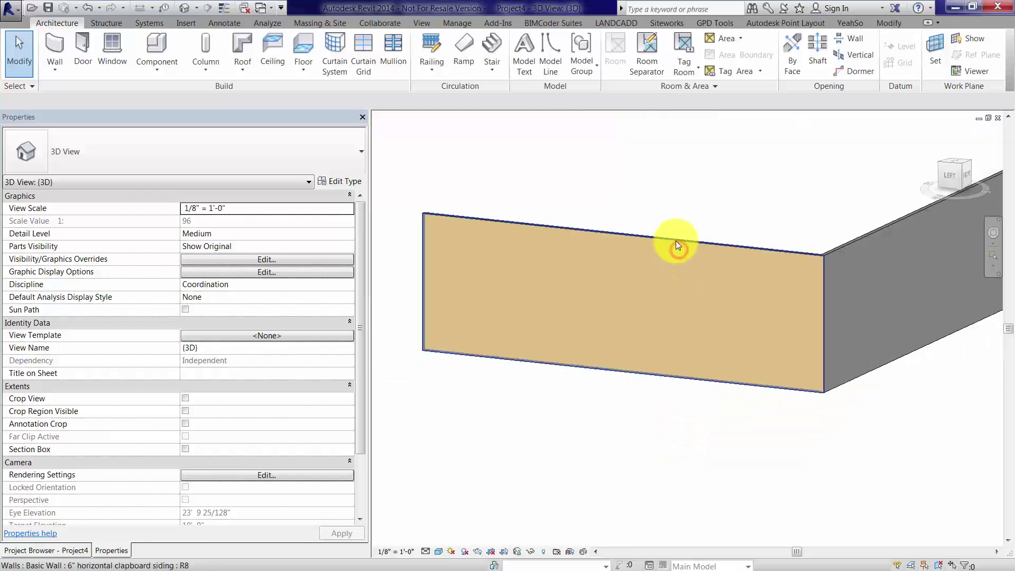
left_click(678, 245)
right_click(670, 246)
left_click(730, 302)
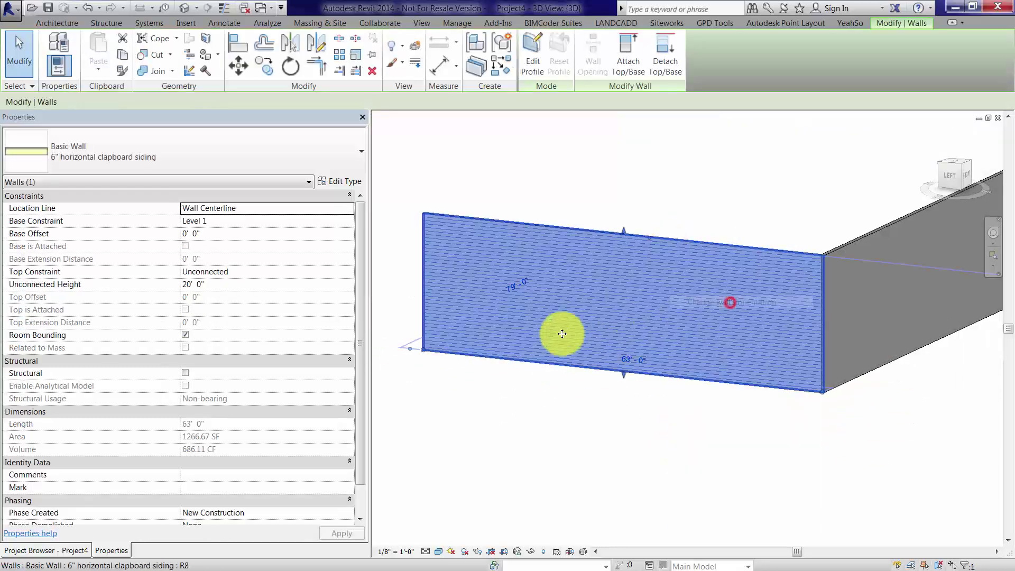
left_click(585, 420)
middle_click_drag(627, 369, 616, 430, "shift")
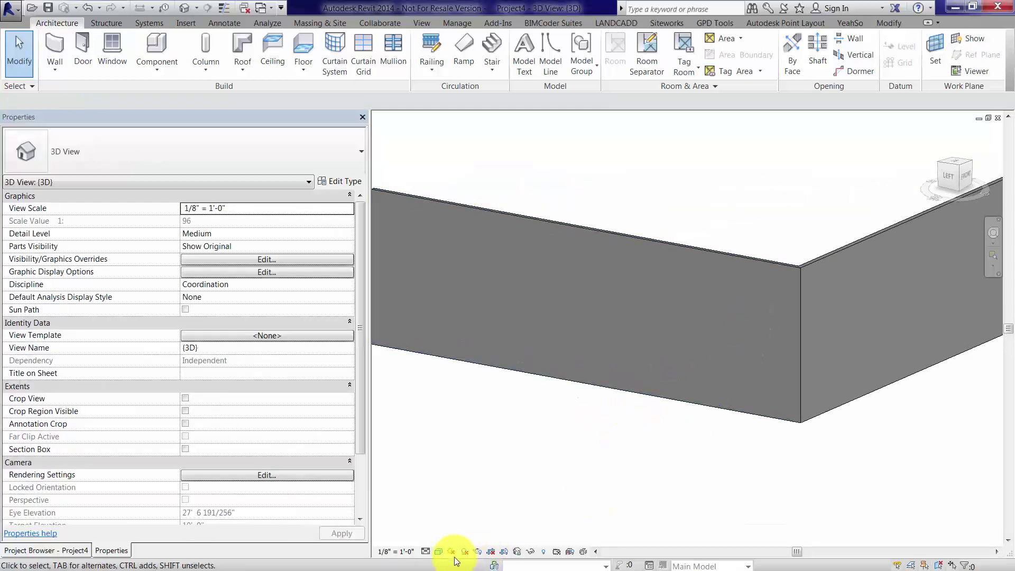
- Switch the 3D view's visual style to Hidden Line
left_click(438, 551)
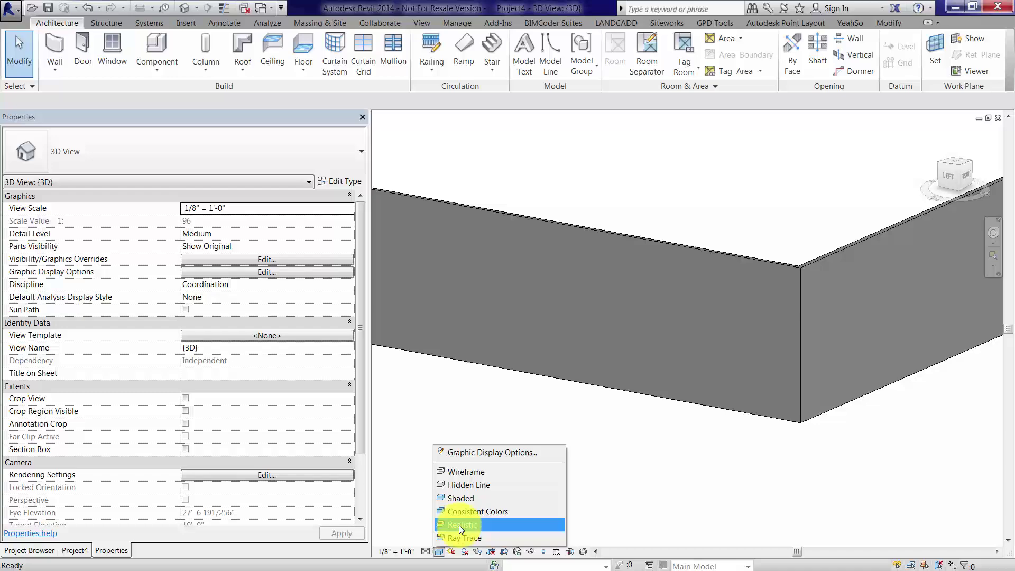
left_click(463, 484)
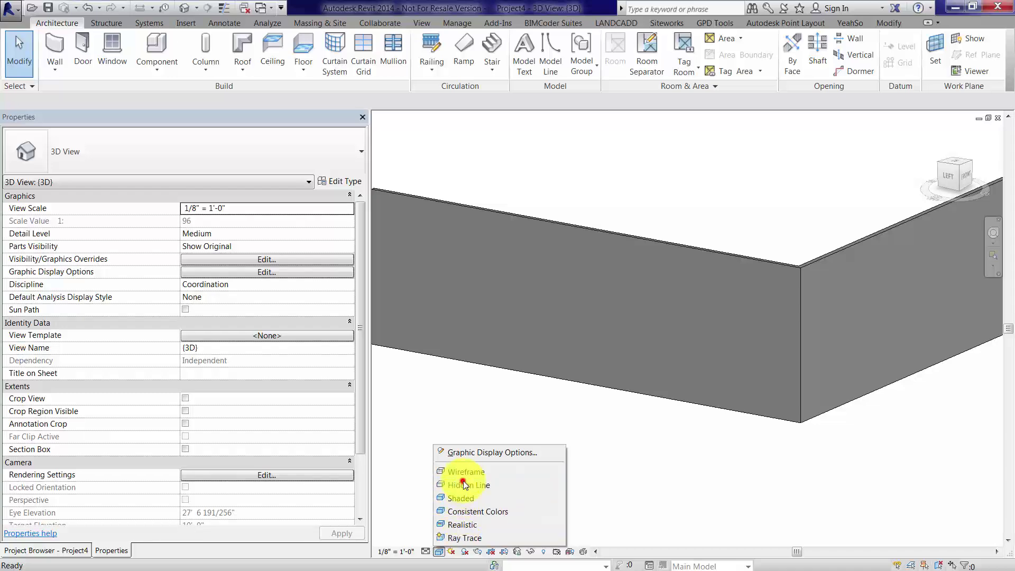
middle_click_drag(737, 336, 704, 372, "shift")
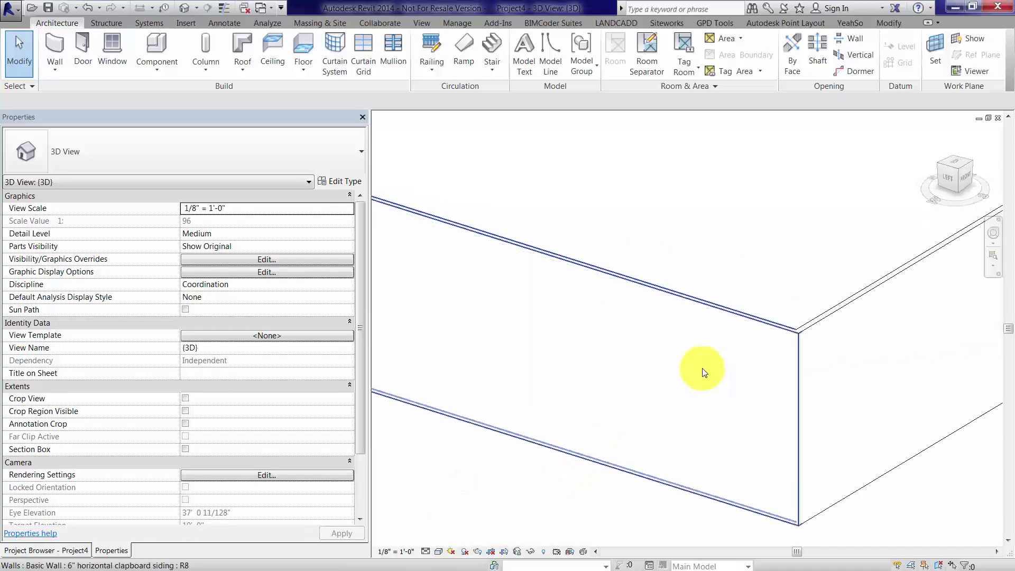
scroll(705, 377, "down", 2)
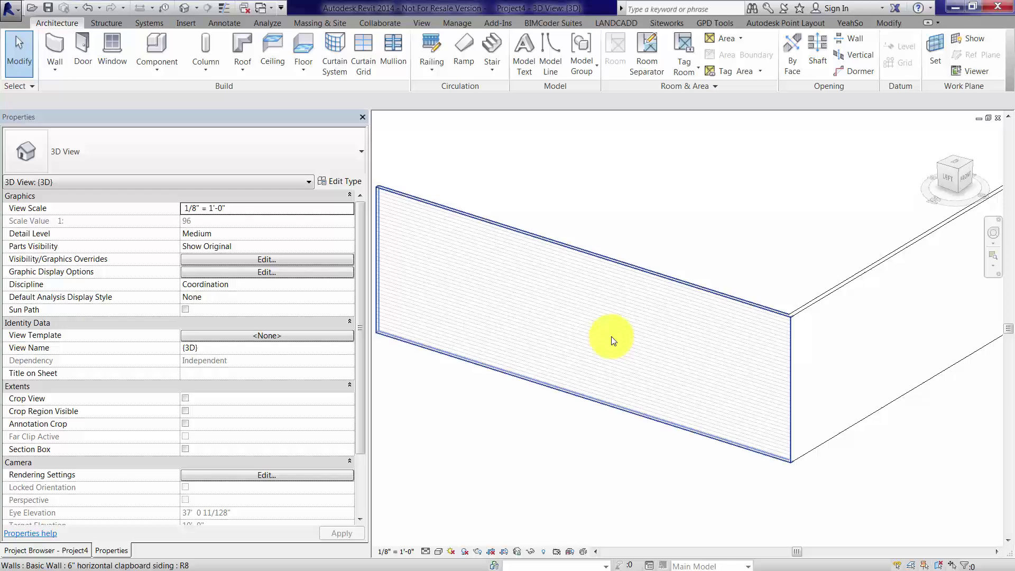
- Render the view with Ray Trace and orbit around the L-shaped wall corner
left_click(570, 422)
left_click(438, 551)
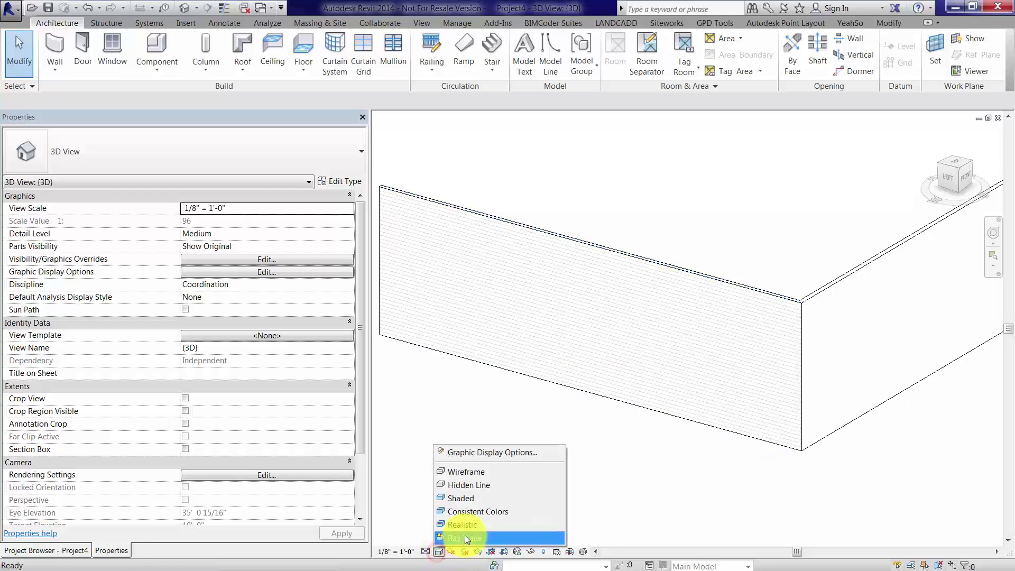
left_click(465, 538)
scroll(754, 324, "up", 4)
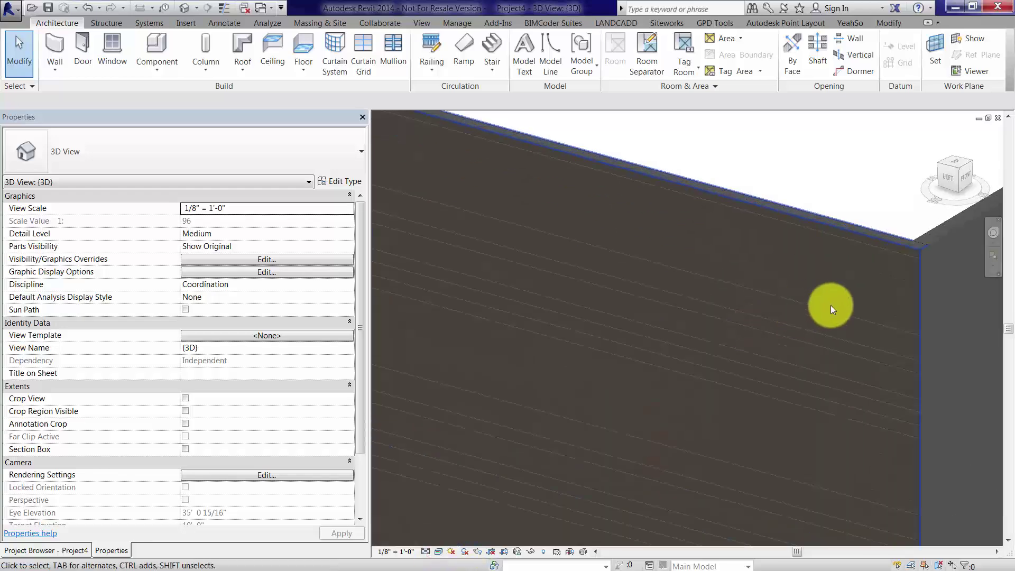
mouse_move(781, 333)
middle_mouse_down("shift")
mouse_move(683, 304)
mouse_move(725, 341)
middle_mouse_up("shift")
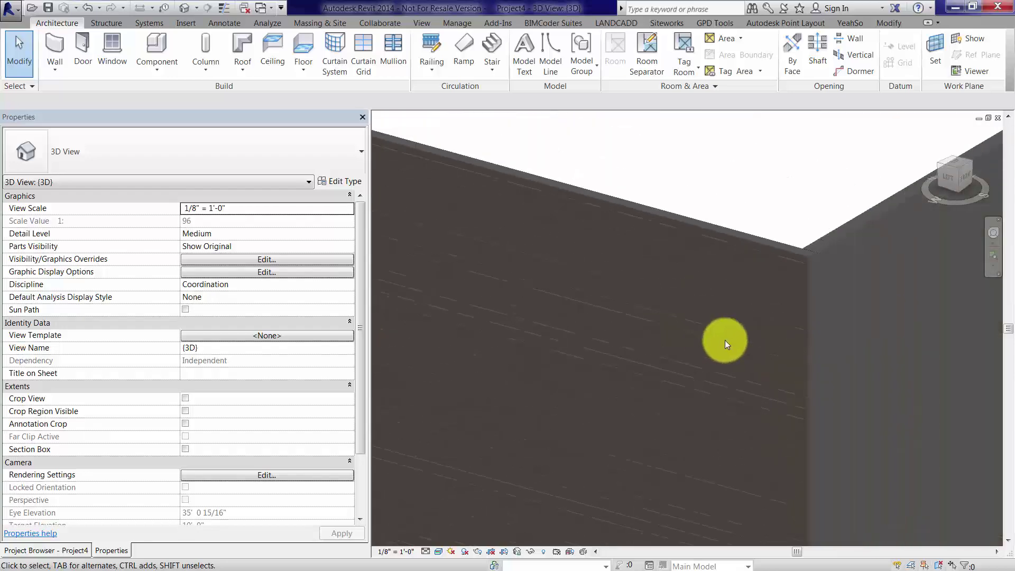
scroll(721, 344, "down", 5)
middle_click_drag(809, 435, 798, 447, "shift")
scroll(721, 410, "up", 4)
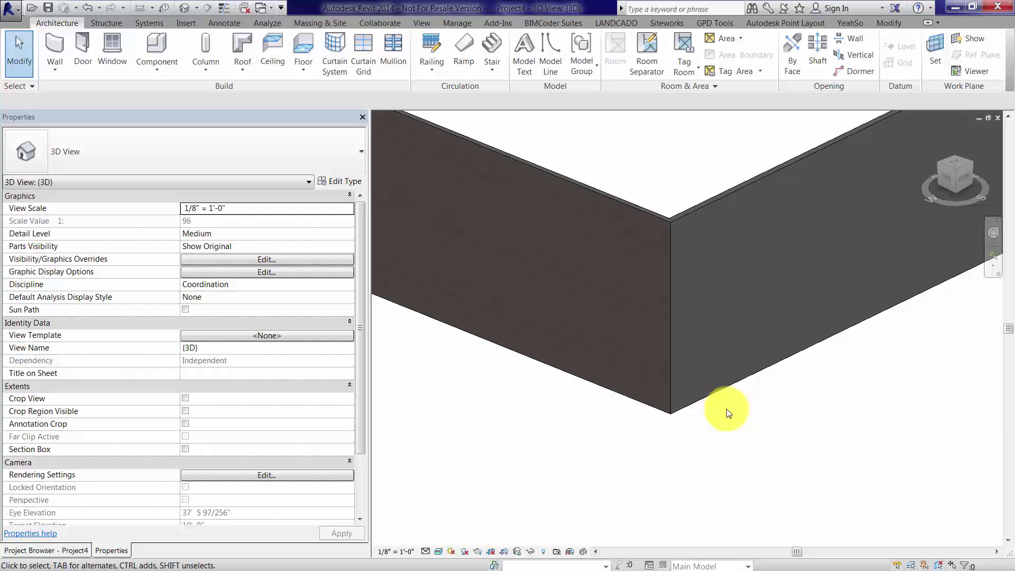
scroll(698, 401, "down", 2)
middle_click_drag(629, 420, 693, 476)
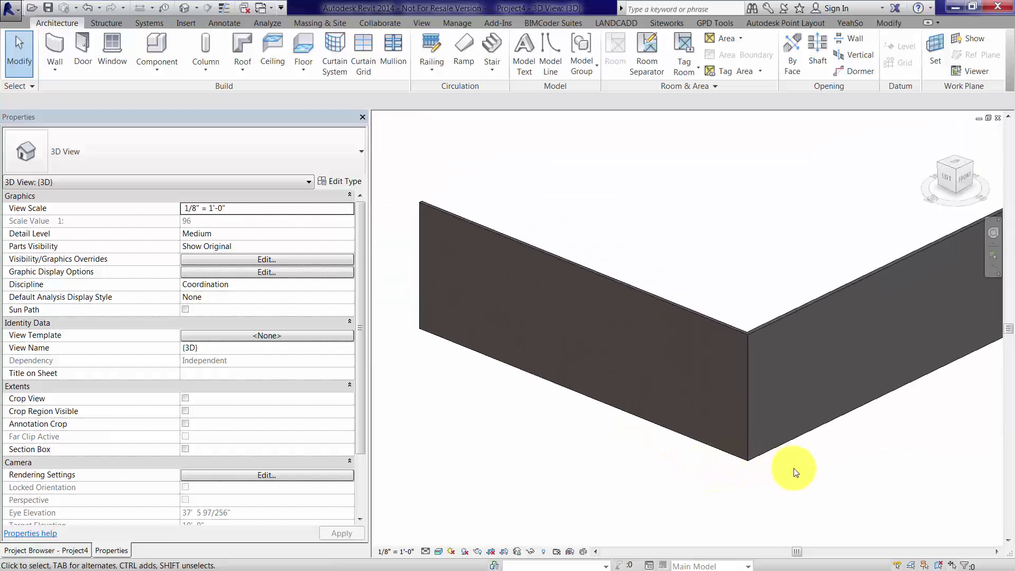
scroll(621, 447, "down", 2)
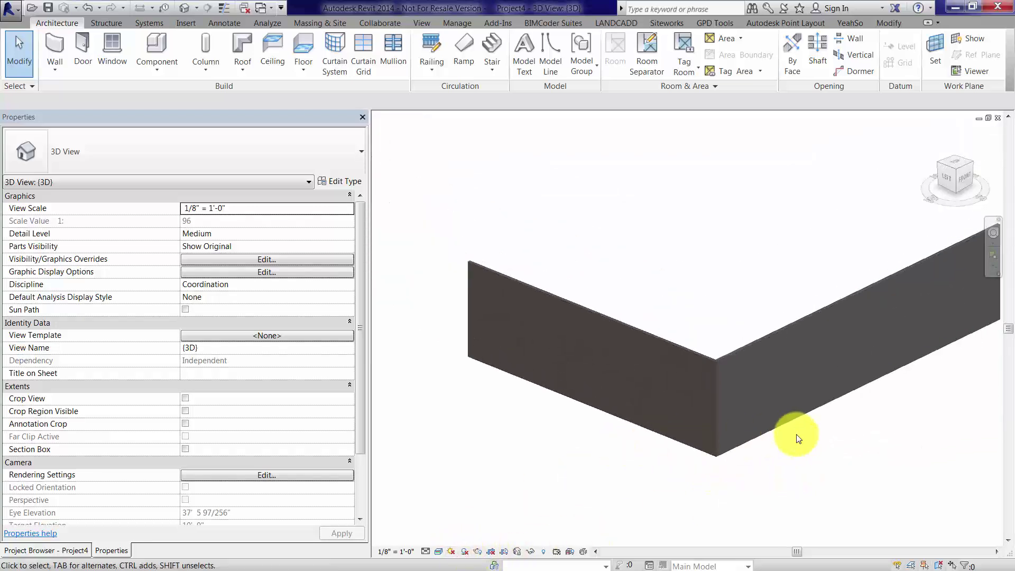
- Assign the 6" vertical clapboard siding type to the long wall
middle_click_drag(798, 438, 645, 351, "shift")
left_click(652, 284)
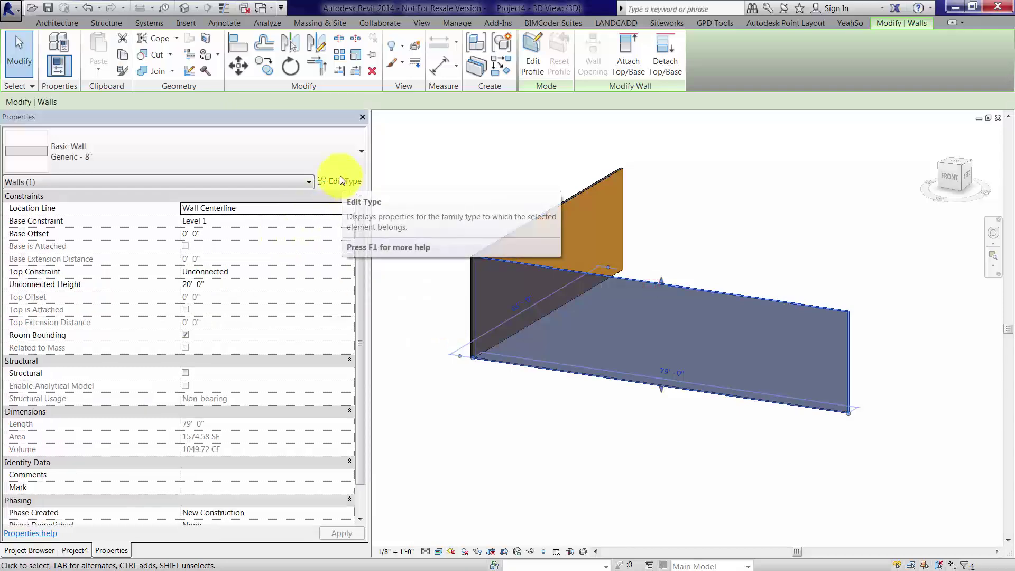
left_click(333, 156)
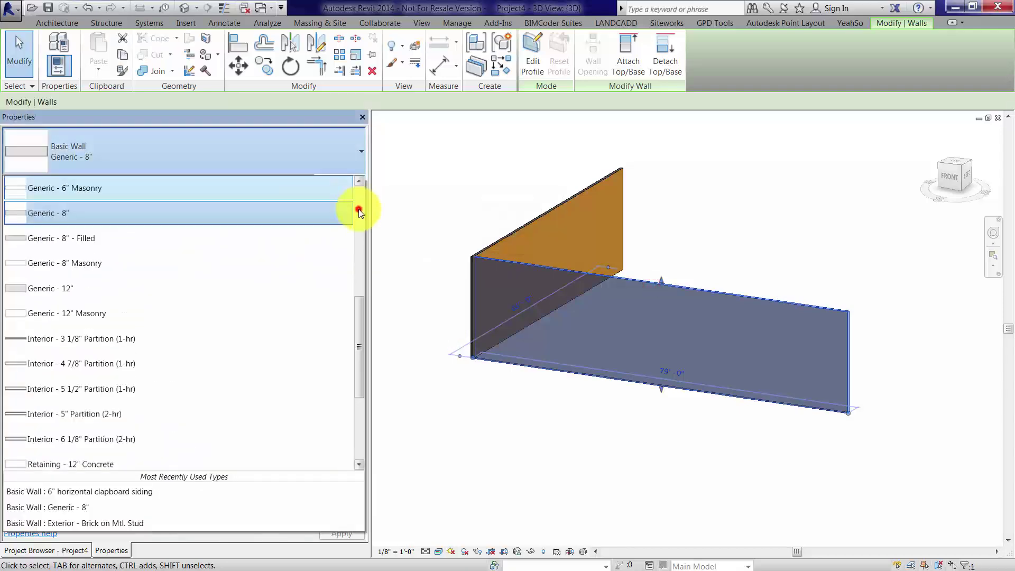
scroll(361, 220, "up", 5)
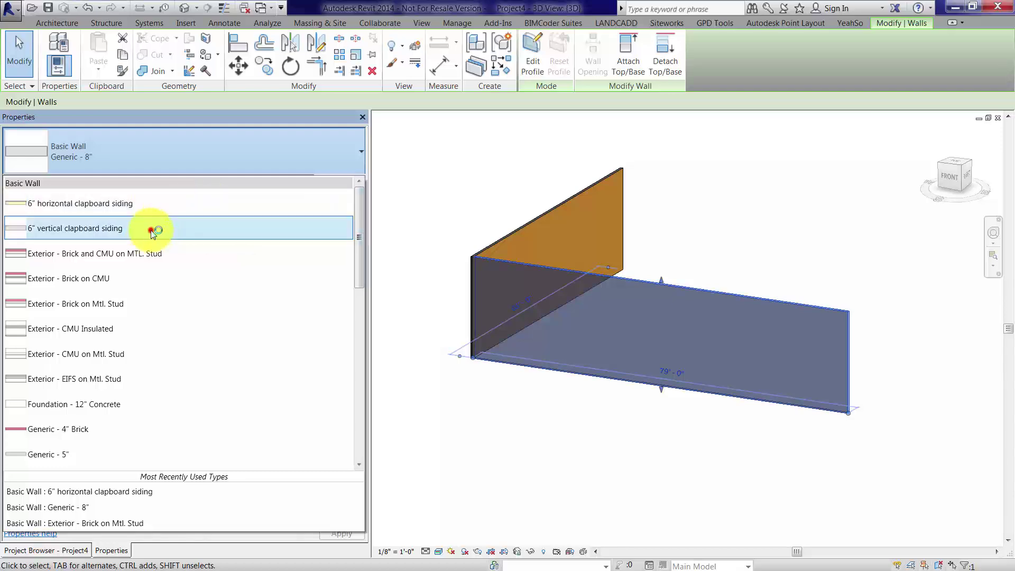
left_click(152, 231)
- Inspect the vertical type's layer structure and close both dialogs without changes
left_click(351, 184)
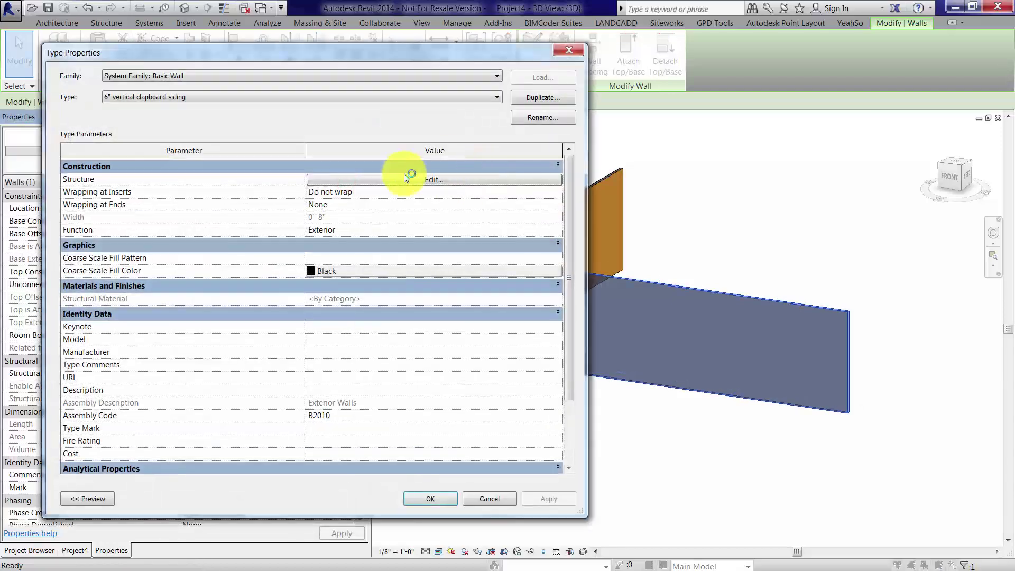
left_click(404, 179)
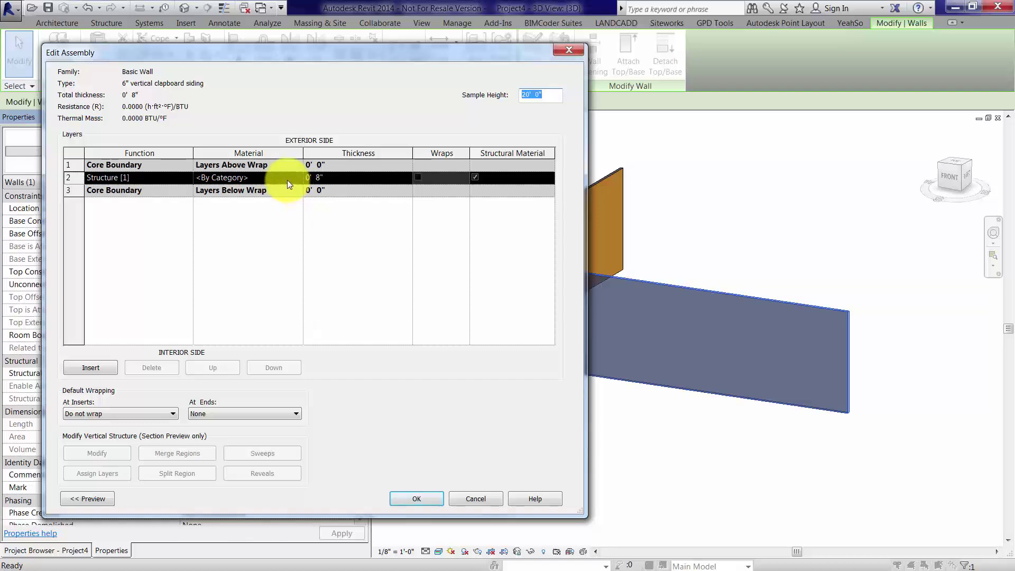
left_click(477, 499)
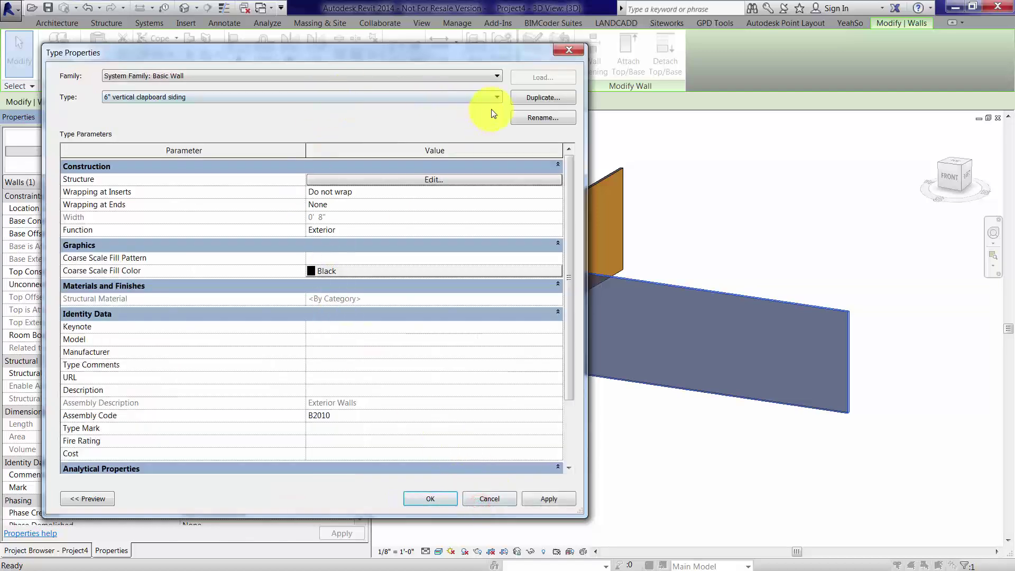
left_click(499, 499)
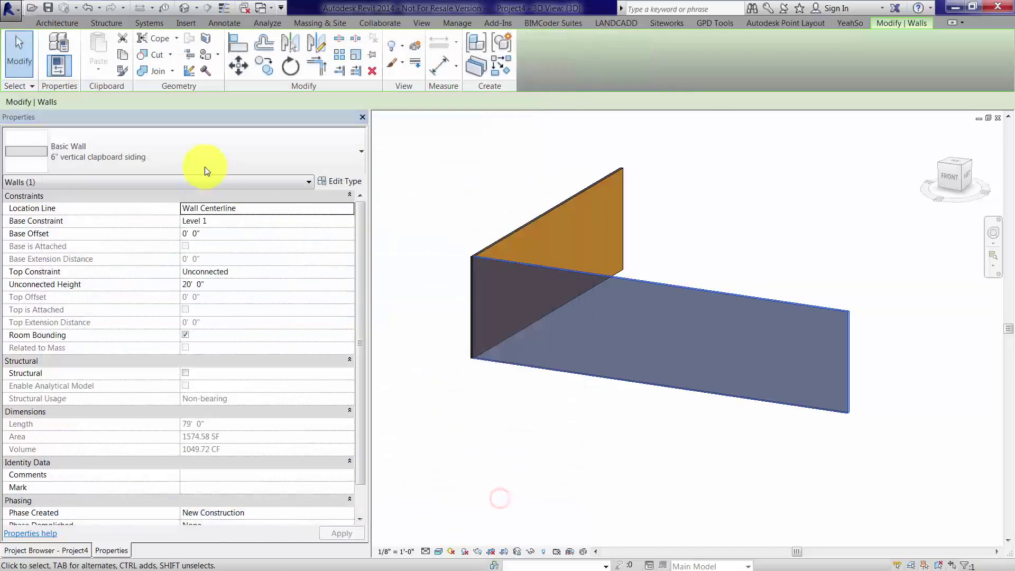
- Switch the wall back to the 6" horizontal clapboard siding type
left_click(583, 220)
left_click(559, 325)
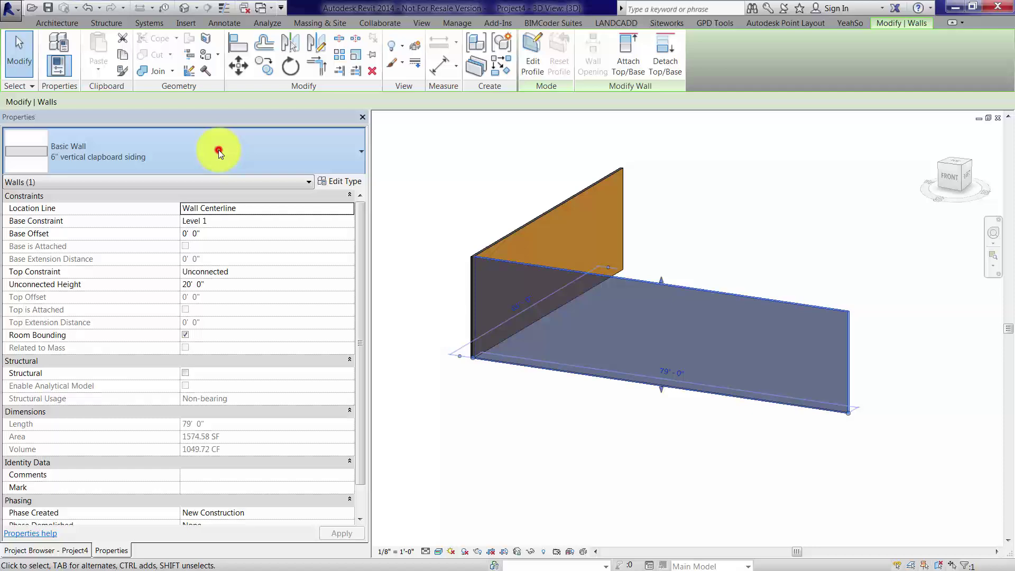
left_click(217, 150)
left_click(198, 209)
left_click(539, 419)
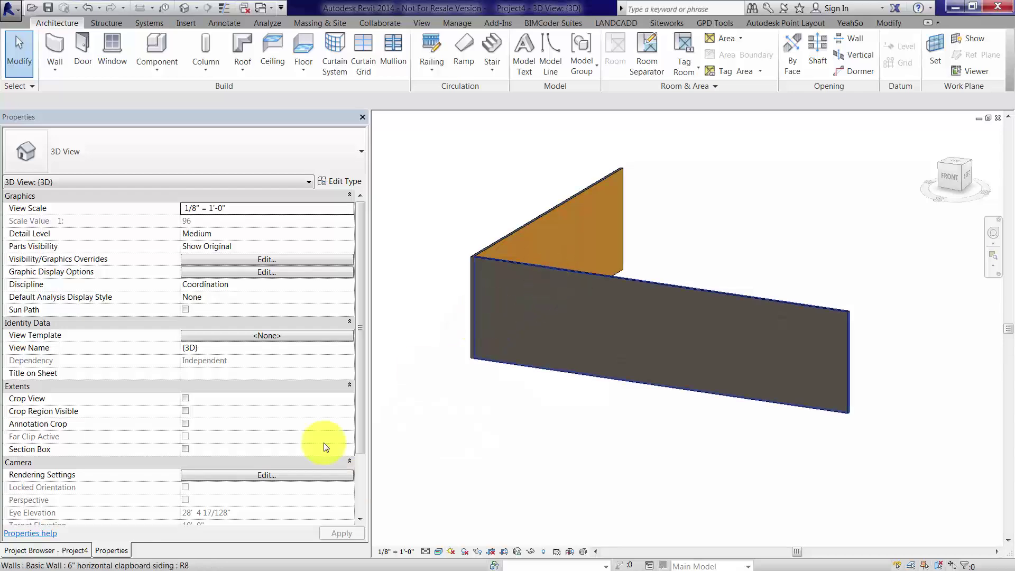
- Delete the 6" vertical clapboard siding type from Families > Walls > Basic Wall in the Project Browser
left_click(72, 551)
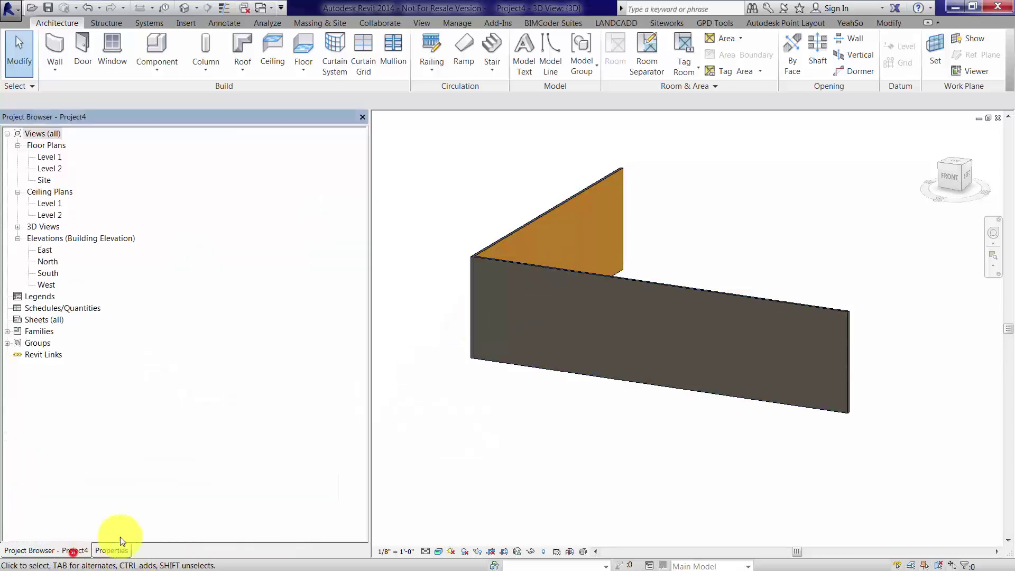
left_click(7, 331)
scroll(75, 376, "down", 1)
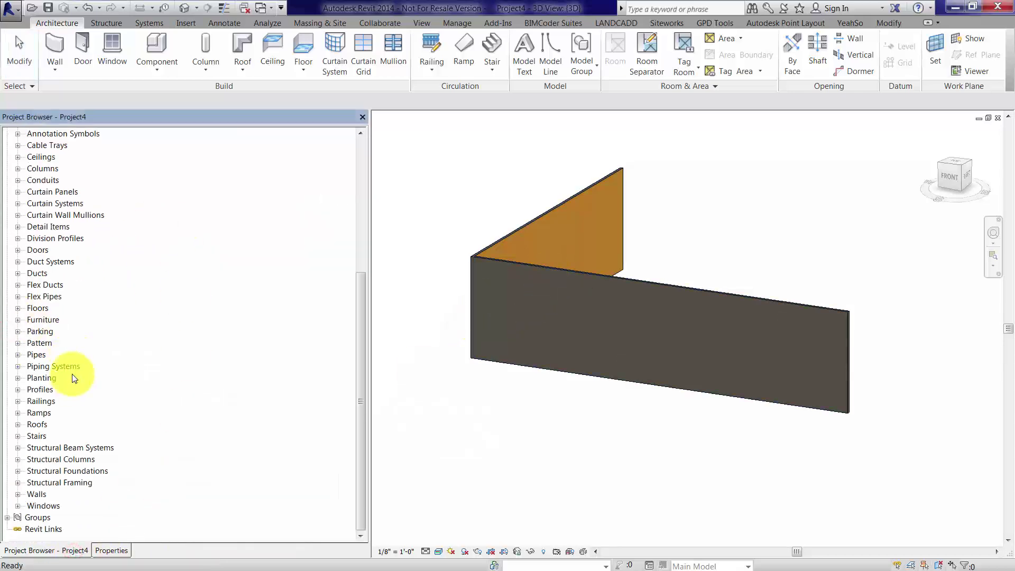
left_click(17, 493)
scroll(106, 476, "down", 1)
left_click(28, 471)
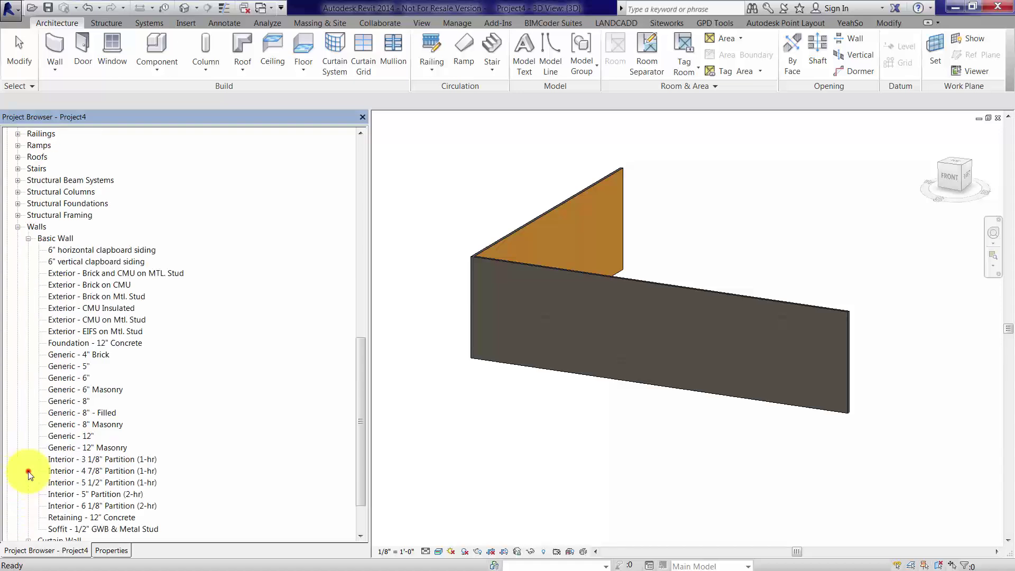
scroll(28, 472, "down", 1)
left_click(112, 227)
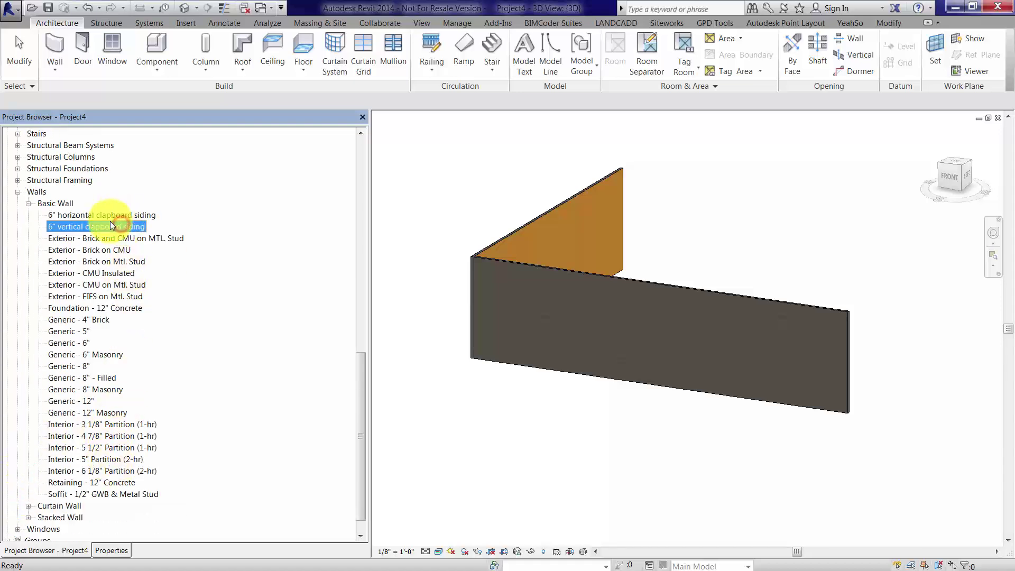
right_click(112, 226)
left_click(144, 244)
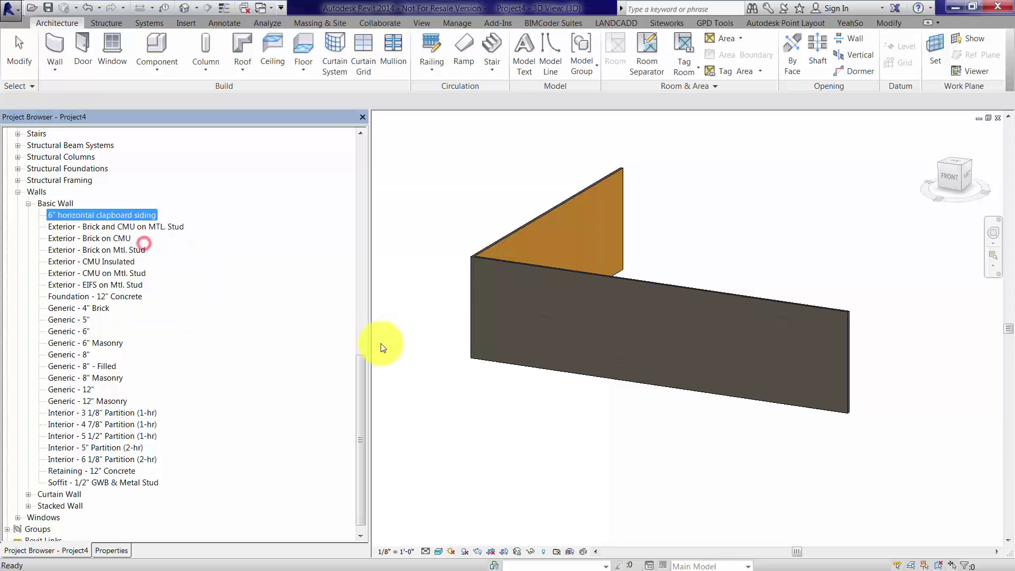
left_click(528, 270)
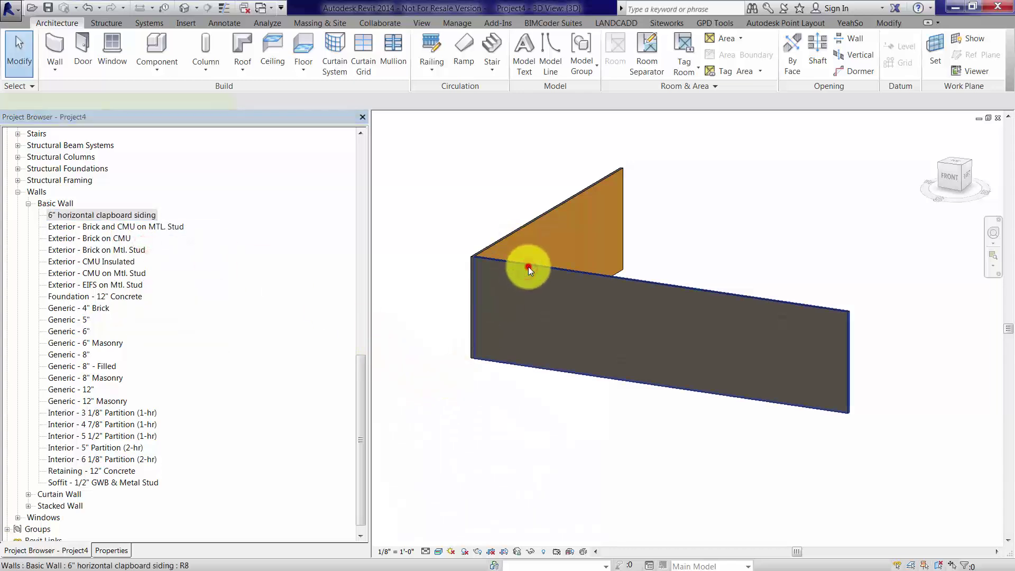
left_click(527, 268)
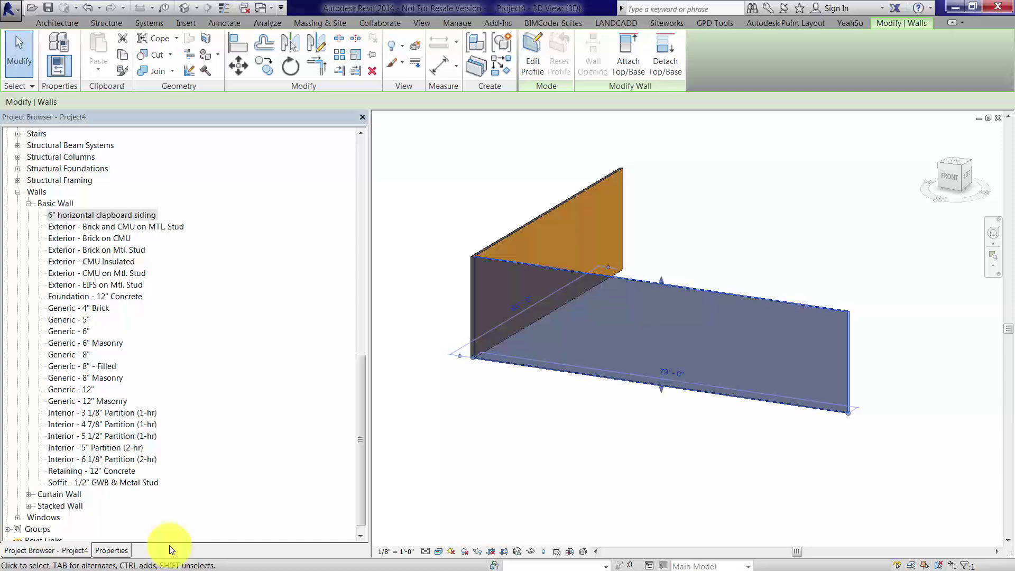
- Duplicate the horizontal clapboard type as a new 6" vertical clapboard siding type
left_click(111, 550)
left_click(344, 180)
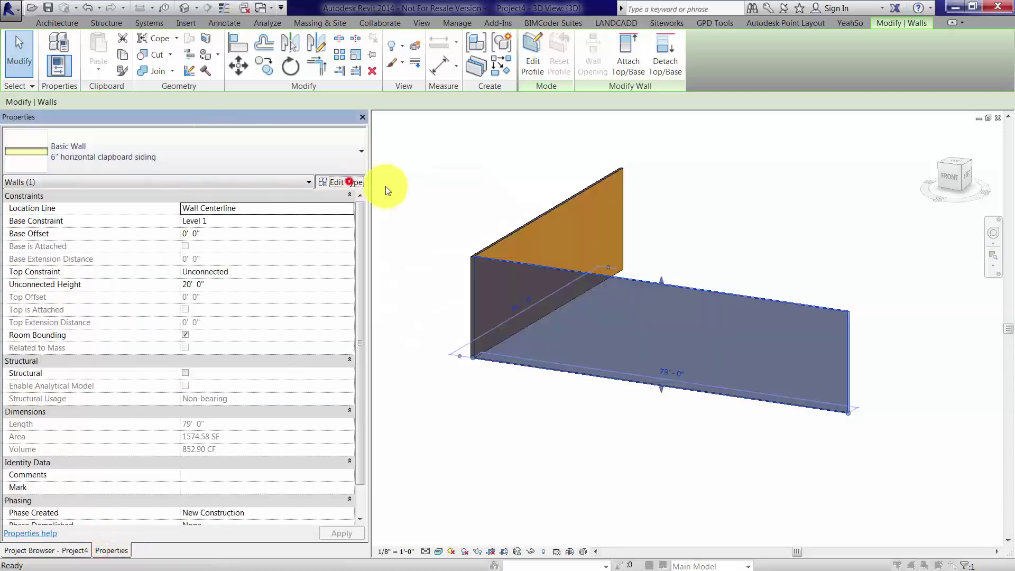
left_click(550, 98)
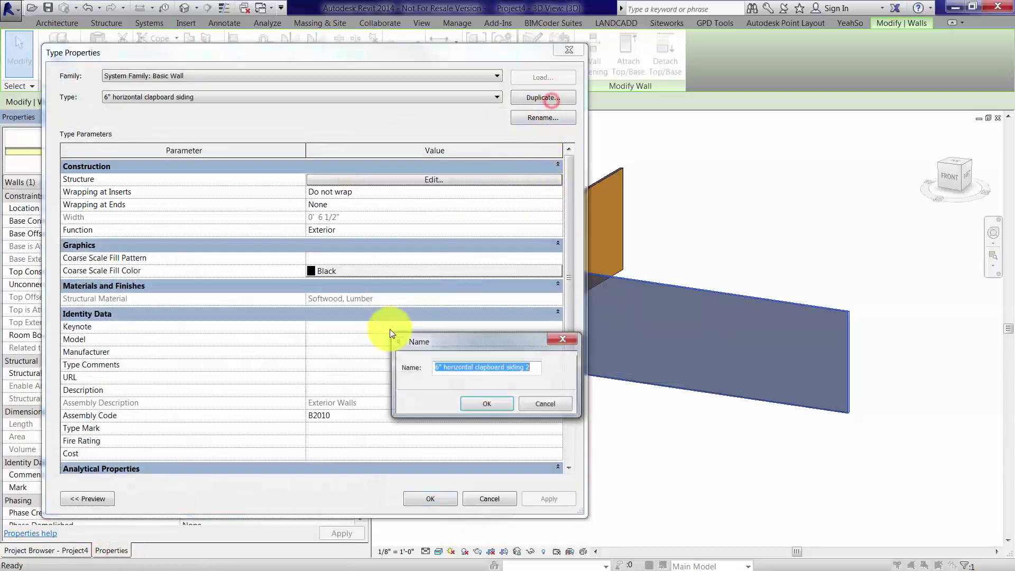
double_click(455, 367)
type("vertical")
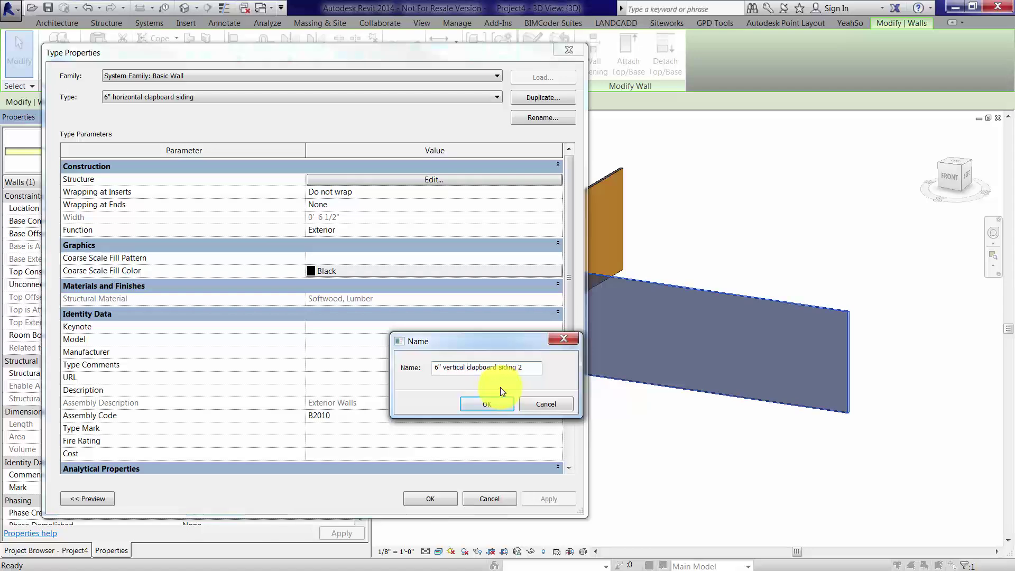
left_click(526, 367)
left_click(499, 411)
- Browse materials for the new type's Finish 1 layer
left_click(420, 179)
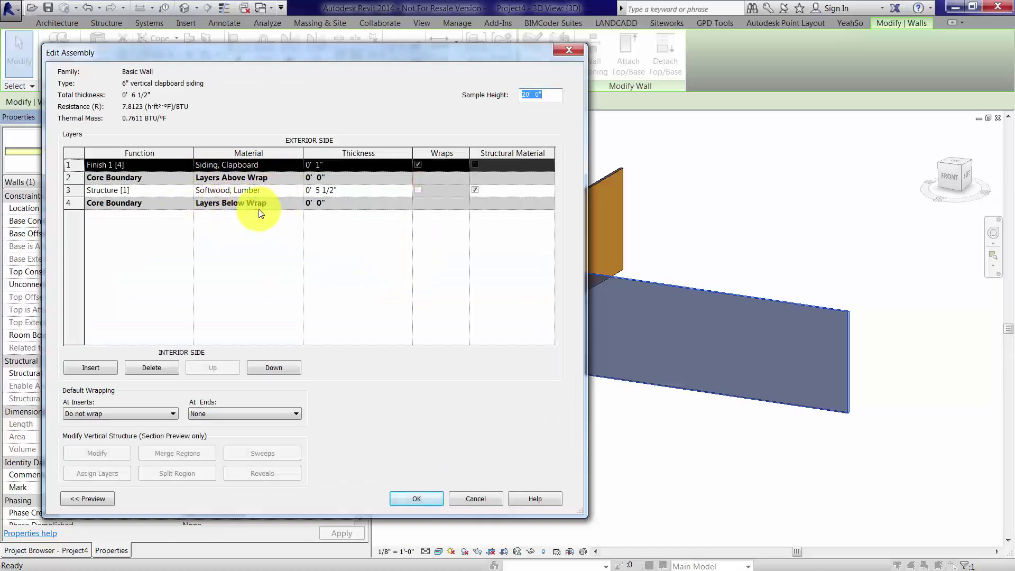
left_click(277, 163)
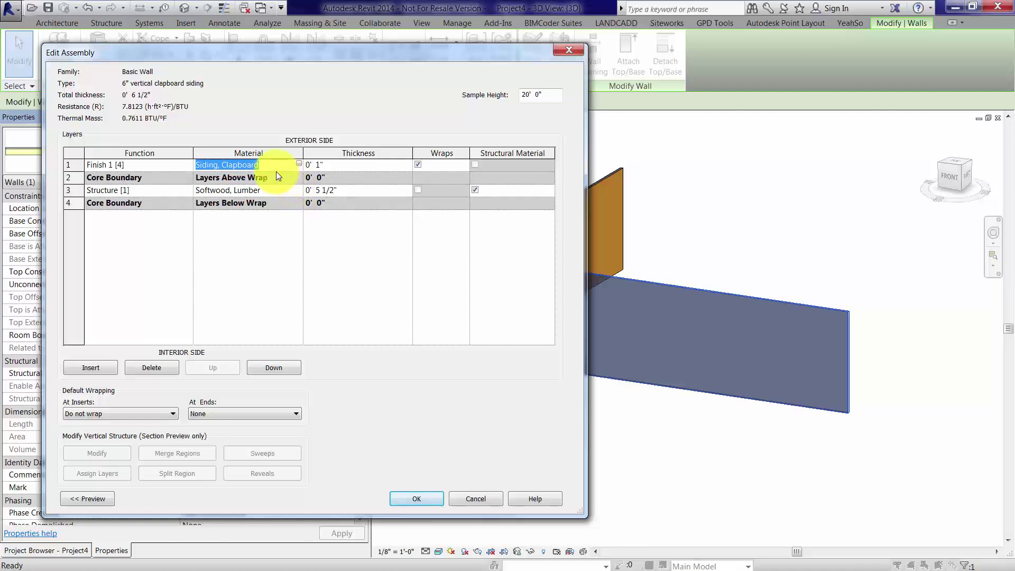
left_click(300, 165)
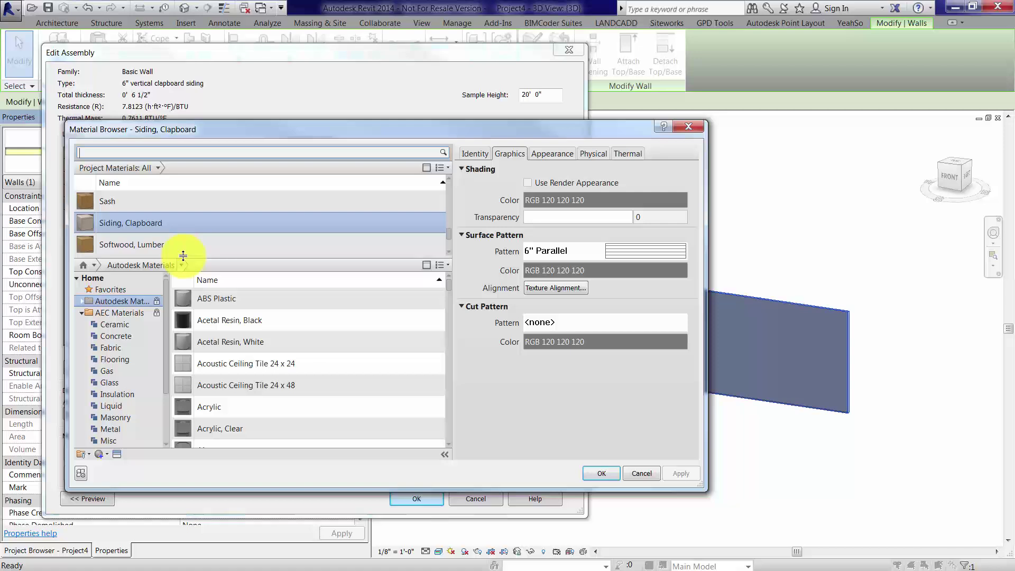
- Rename the Siding, Clapboard material to 'Siding, Clapboard Horizontal'
right_click(136, 222)
left_click(170, 256)
left_click(177, 227)
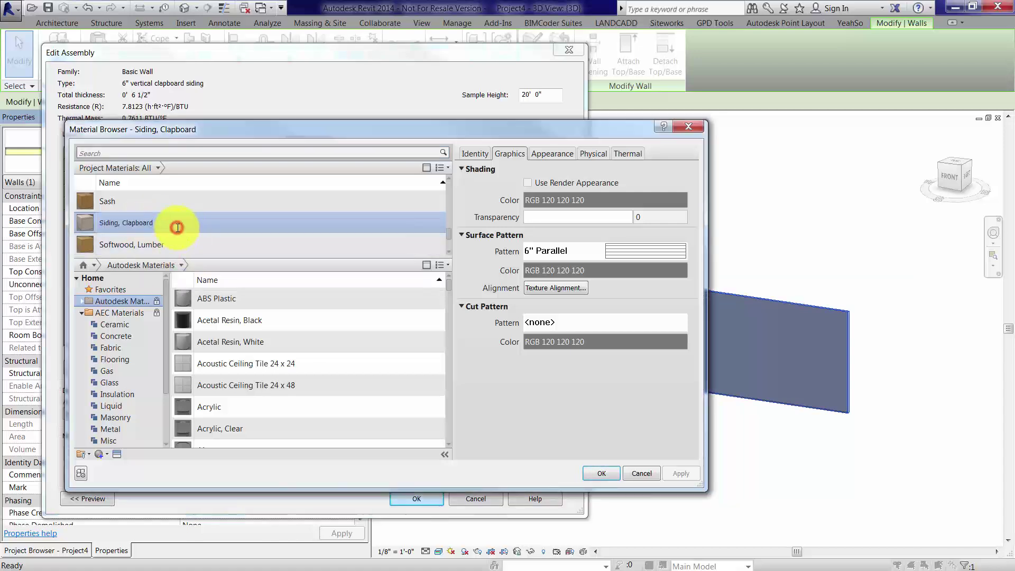
type("Horizontal")
key("Return")
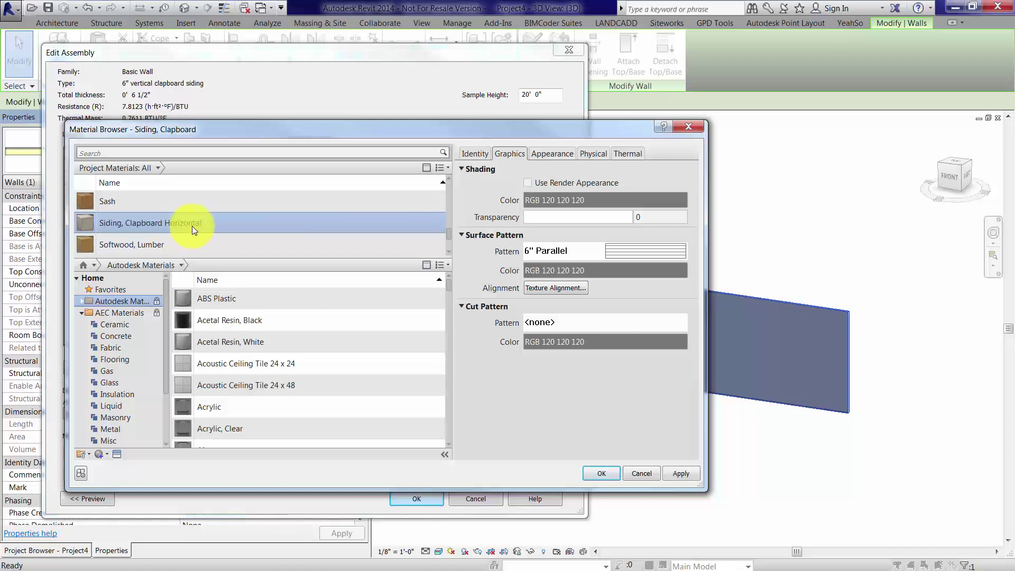
- Duplicate it as a new material named 'Siding, Clapboard Vertical'
right_click(189, 223)
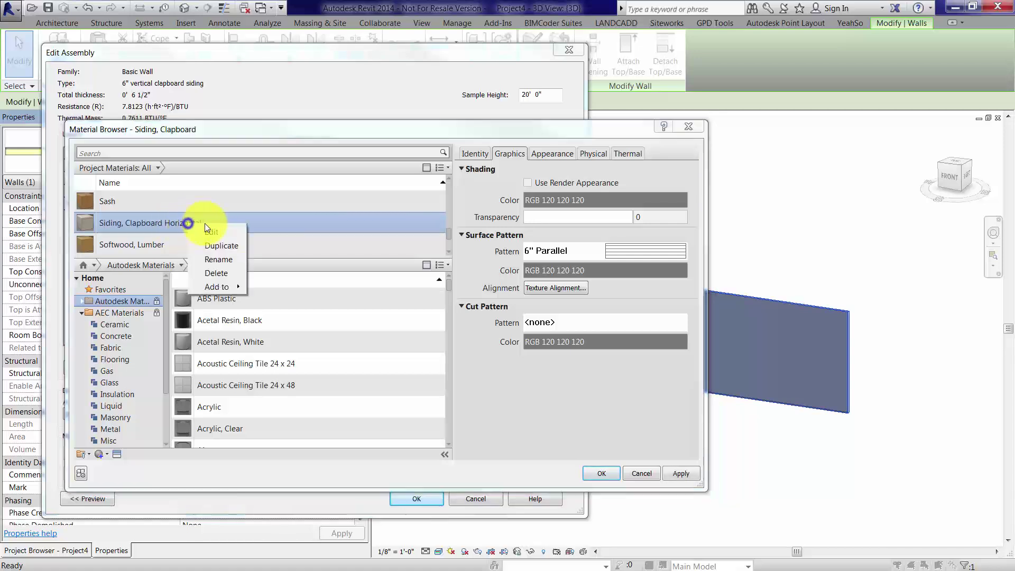
left_click(220, 246)
left_click(153, 223)
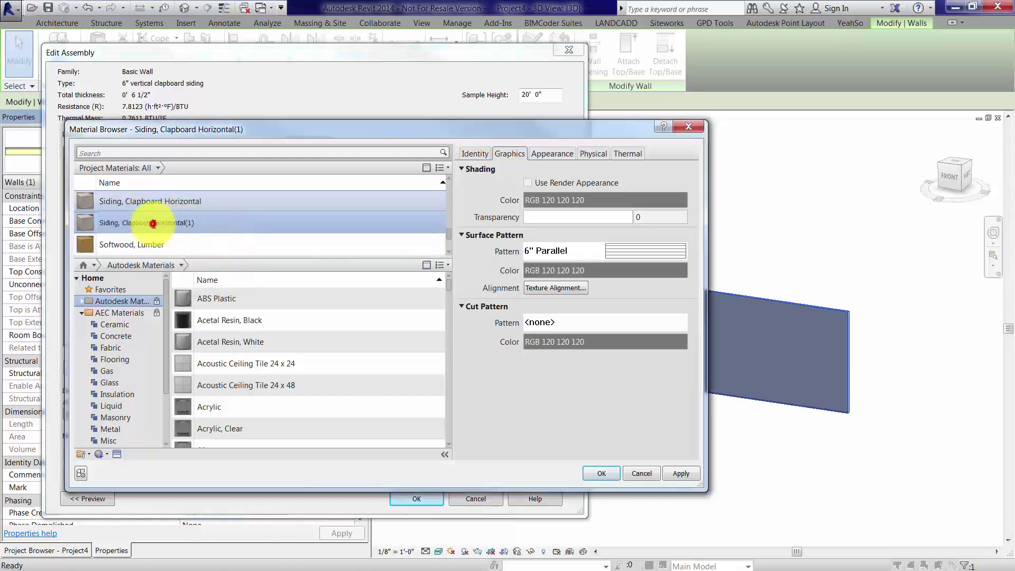
left_click_drag(155, 223, 311, 226)
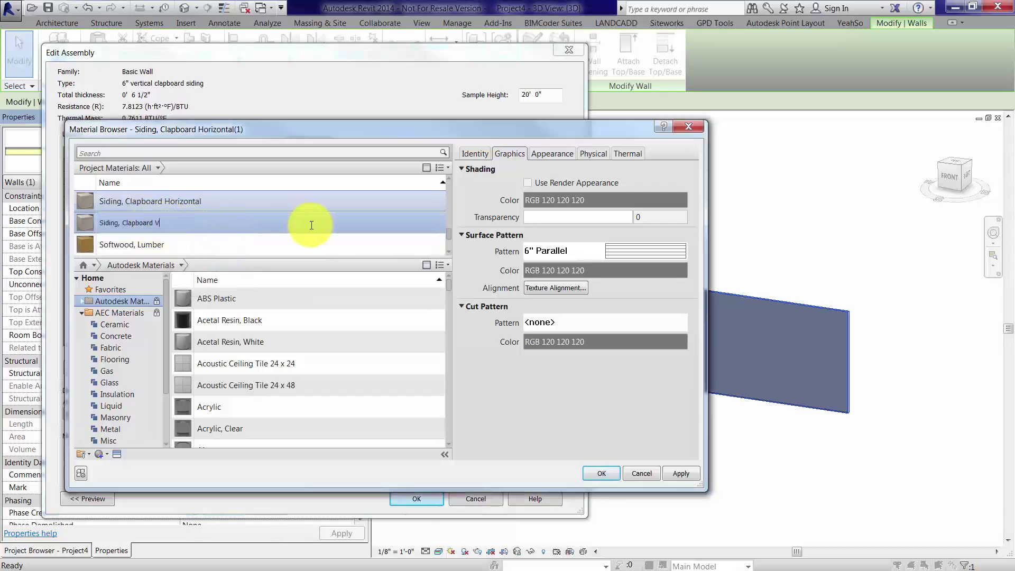
type("Vertical")
key("Return")
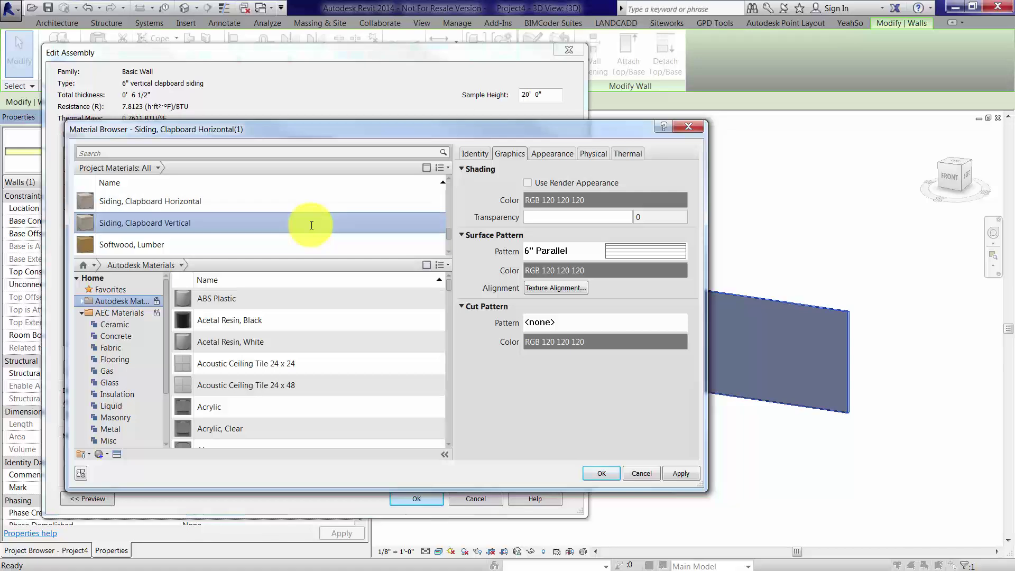
- Create a 6" Vertical fill pattern at 90° with 6 spacing and use it as the surface pattern
left_click(607, 258)
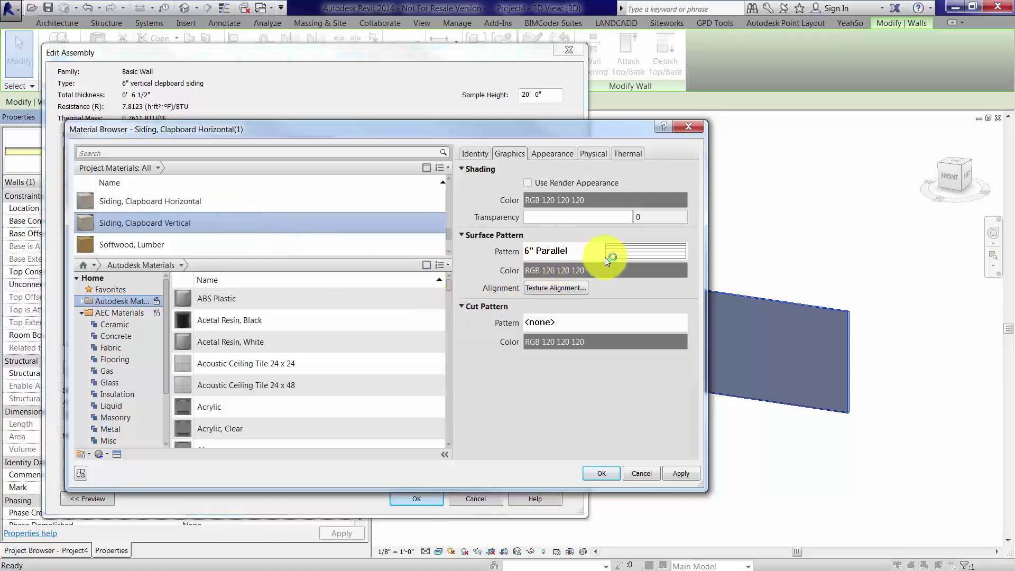
left_click(626, 249)
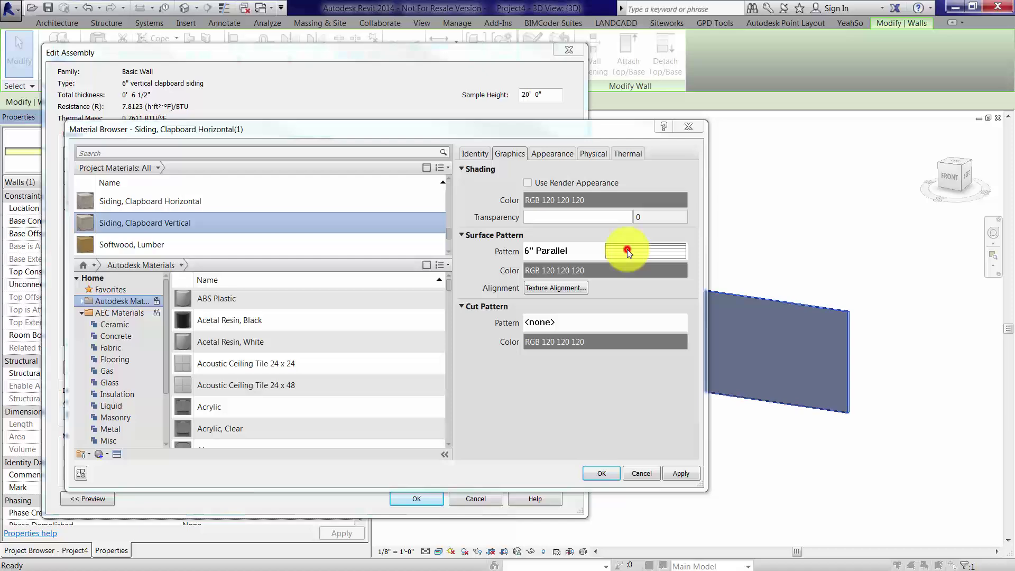
left_click_drag(564, 211, 576, 192)
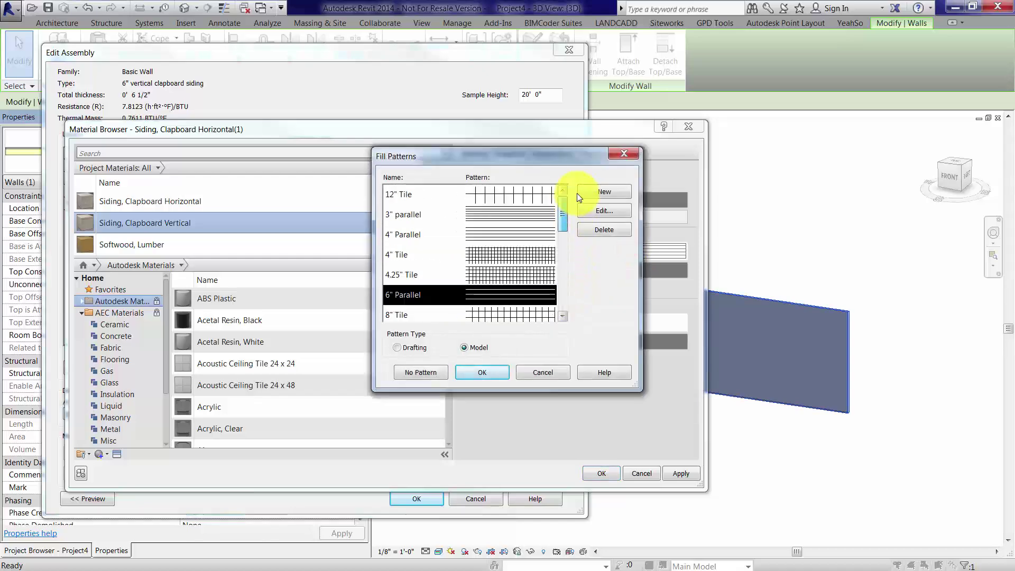
left_click(613, 193)
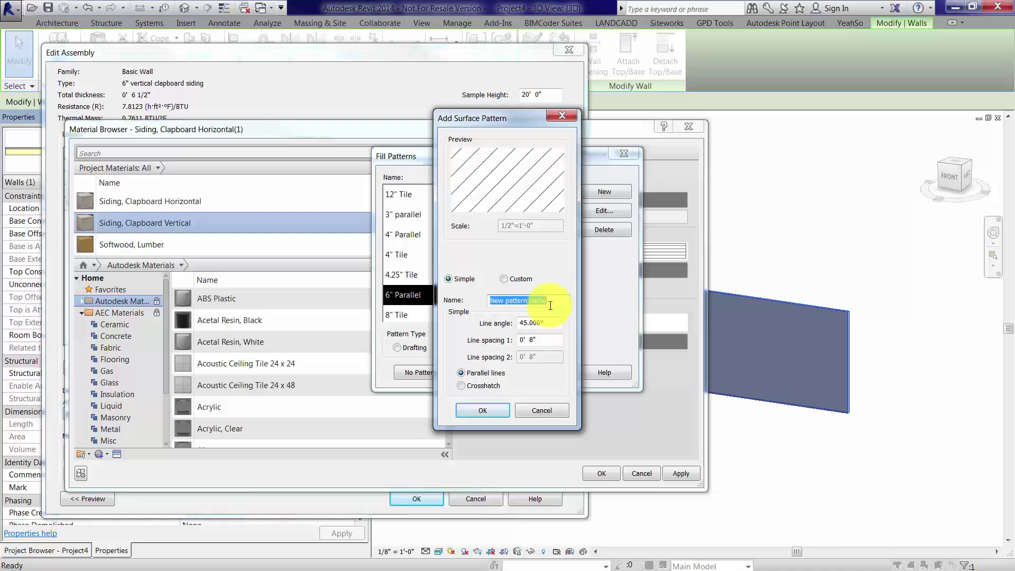
type("6\" Vertical")
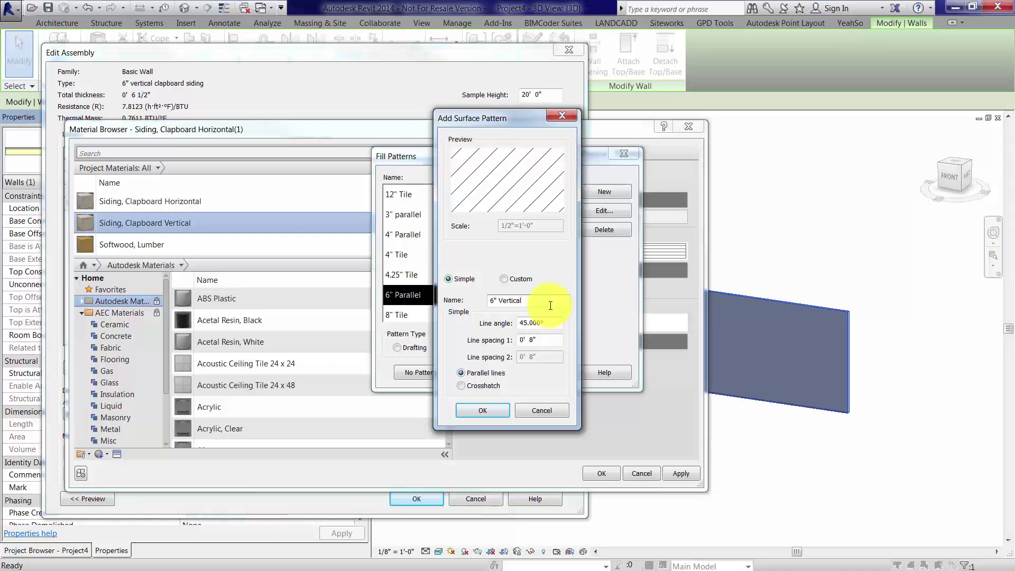
double_click(550, 323)
type("90")
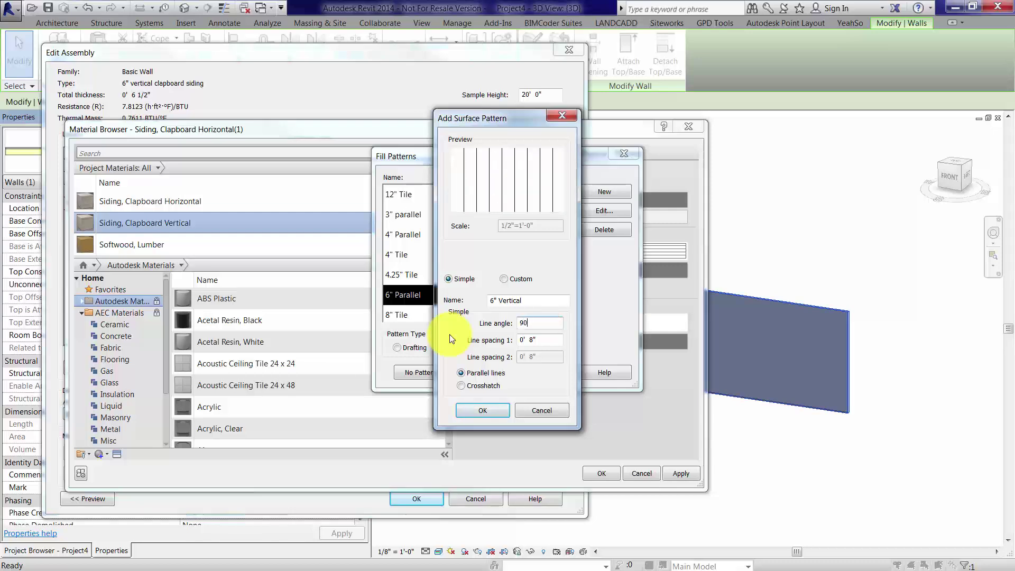
double_click(532, 340)
type("6")
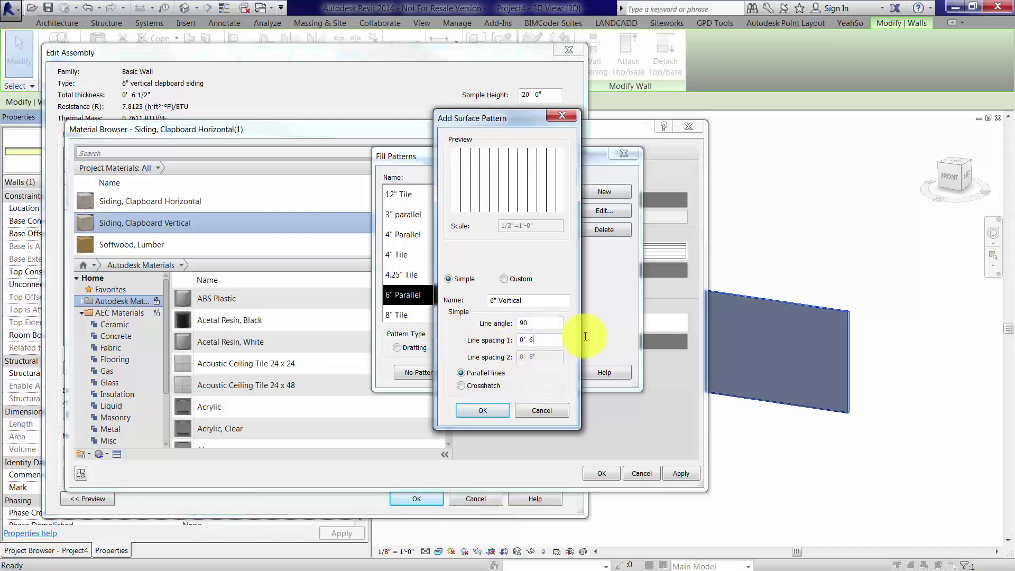
left_click(500, 409)
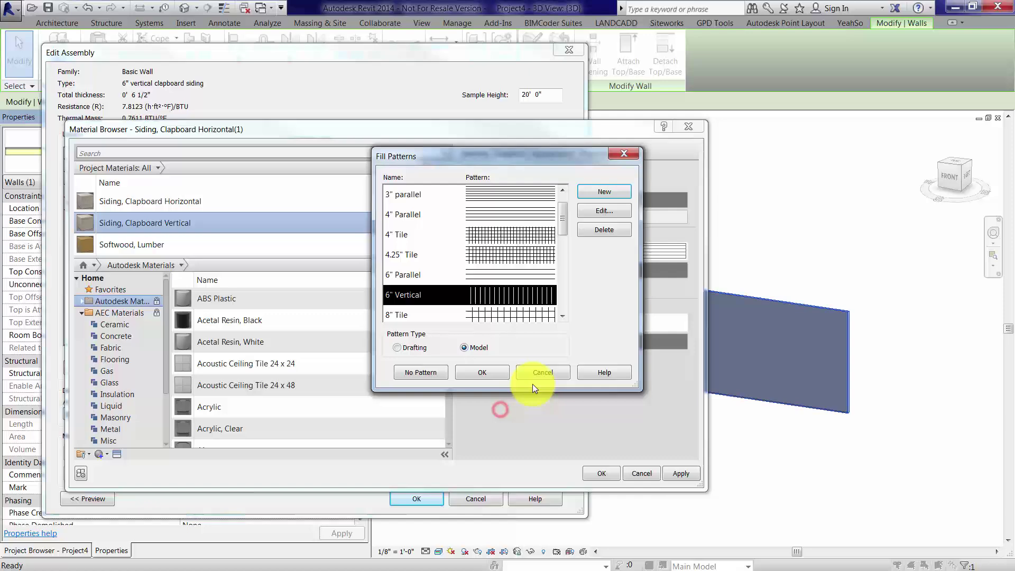
left_click(482, 372)
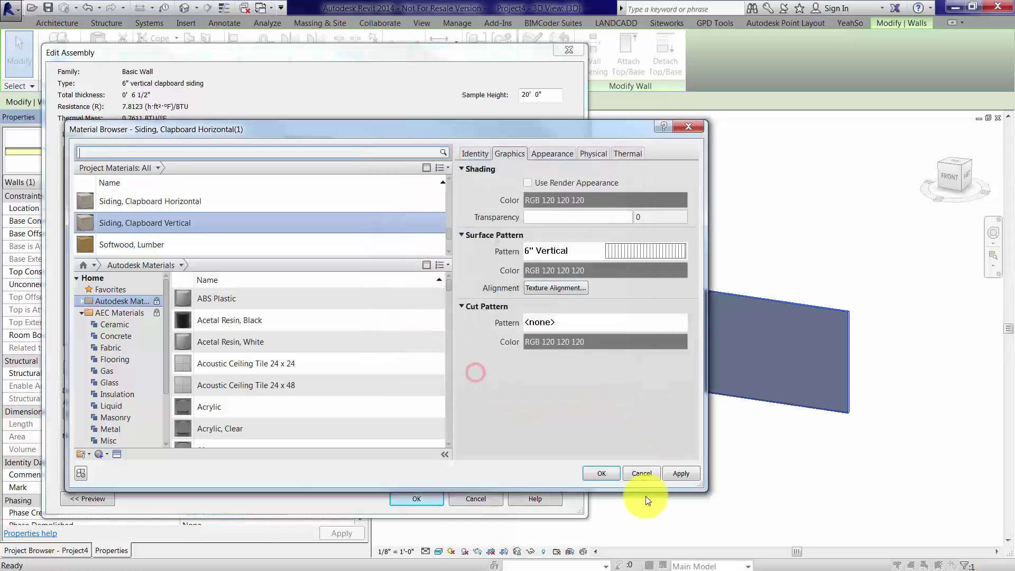
- Confirm the Material Browser, Edit Assembly and Type Properties dialogs to keep the changes
left_click(602, 473)
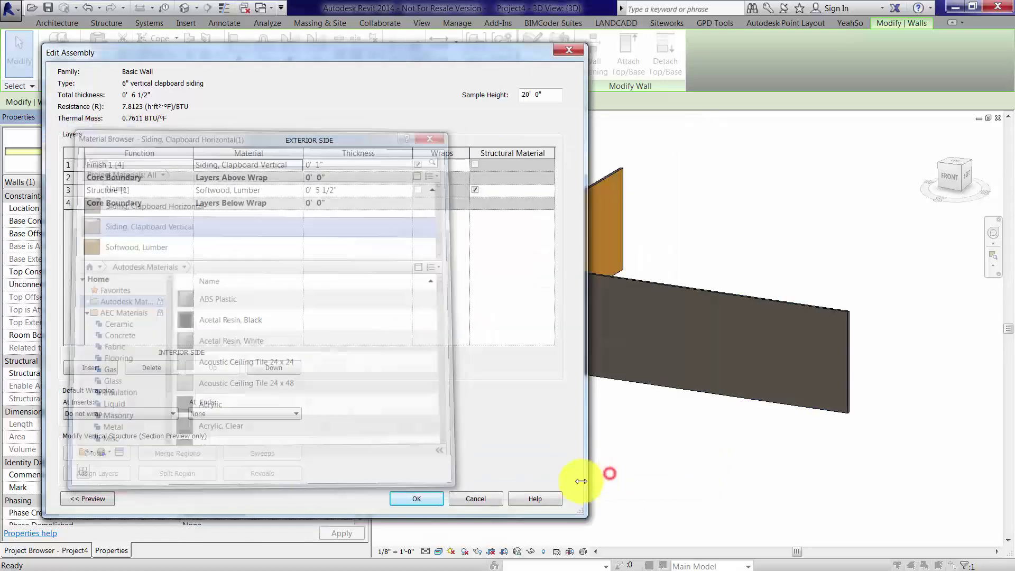
left_click(415, 499)
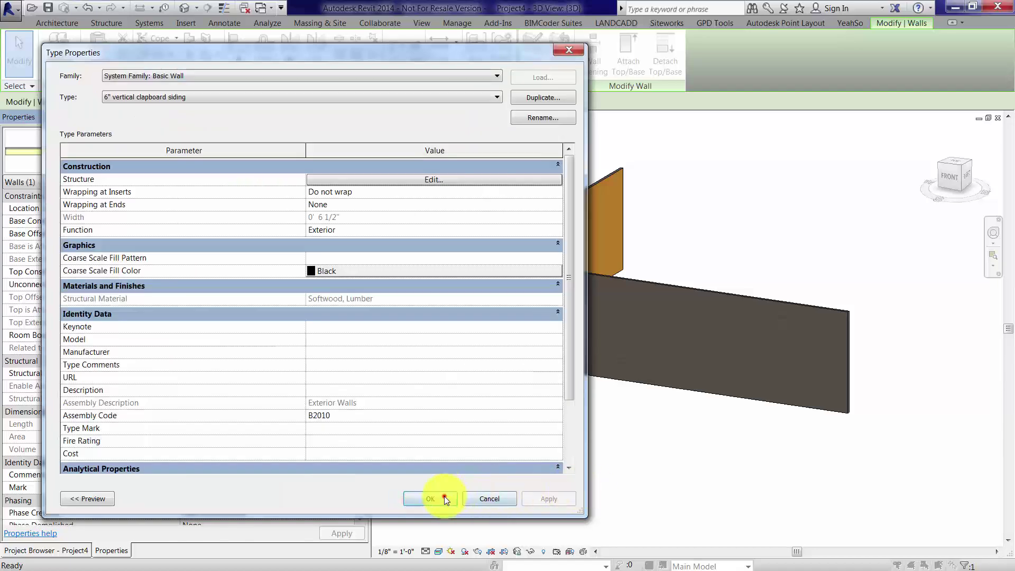
left_click(444, 499)
- Deselect the wall and switch the 3D view's visual style to Hidden Line
key("Escape")
scroll(544, 319, "up", 2)
scroll(533, 349, "down", 2)
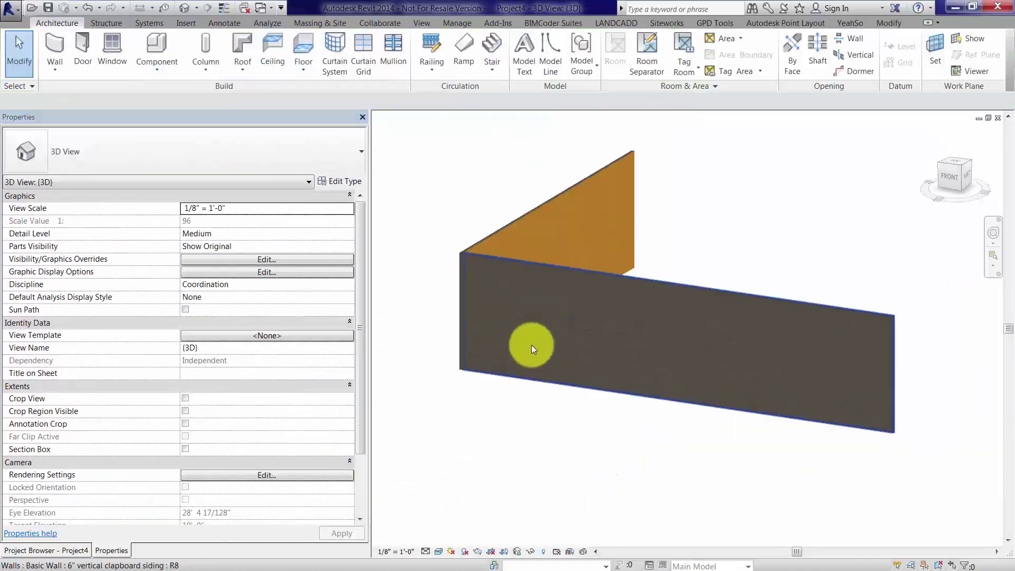
left_click(439, 551)
left_click(463, 486)
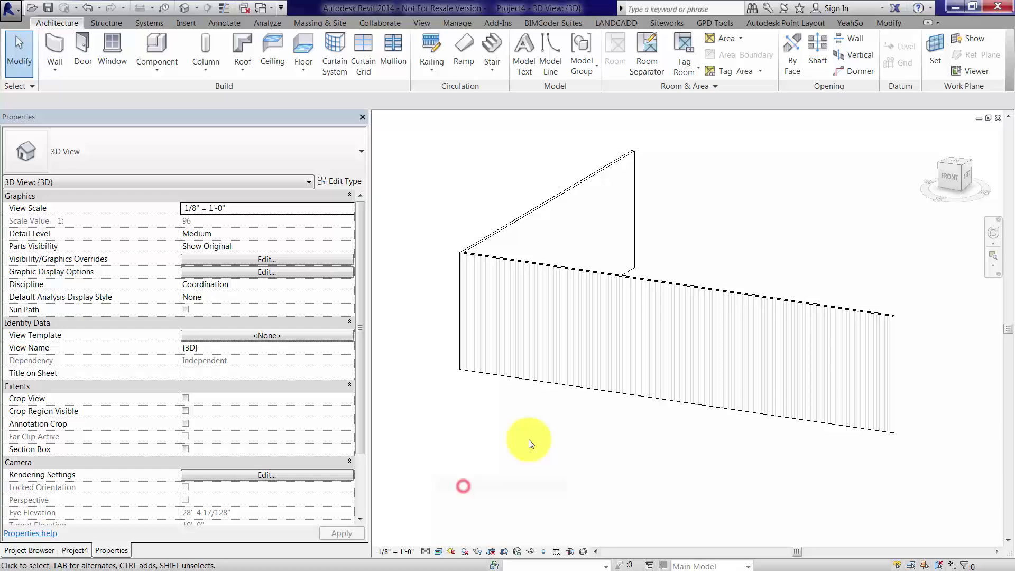
- Orbit around the corner to the long wall and select the vertical clapboard siding wall
middle_click_drag(492, 385, 653, 403, "shift")
scroll(719, 404, "up", 3)
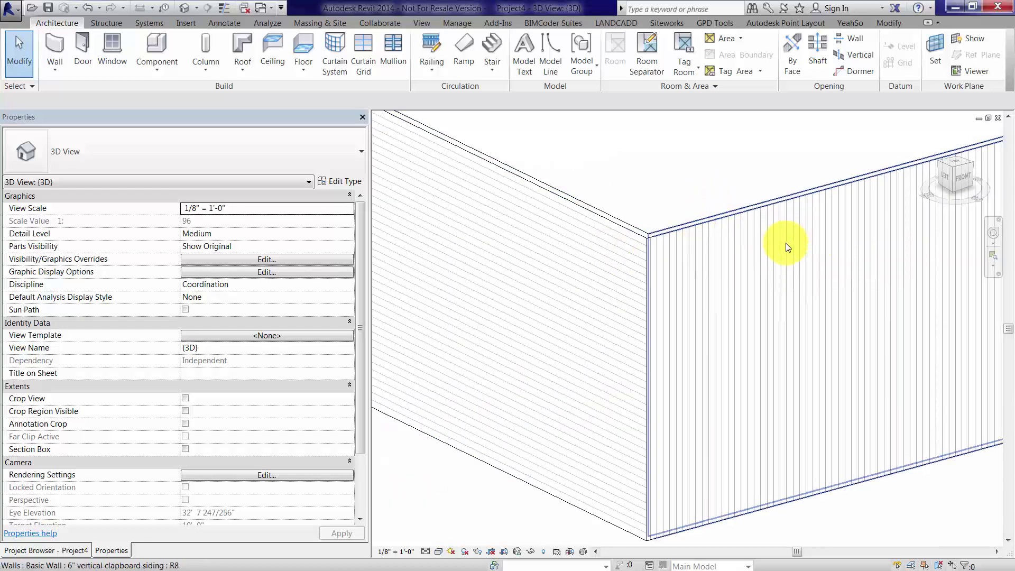
scroll(798, 317, "down", 4)
middle_click_drag(804, 340, 635, 378, "shift")
scroll(641, 336, "up", 2)
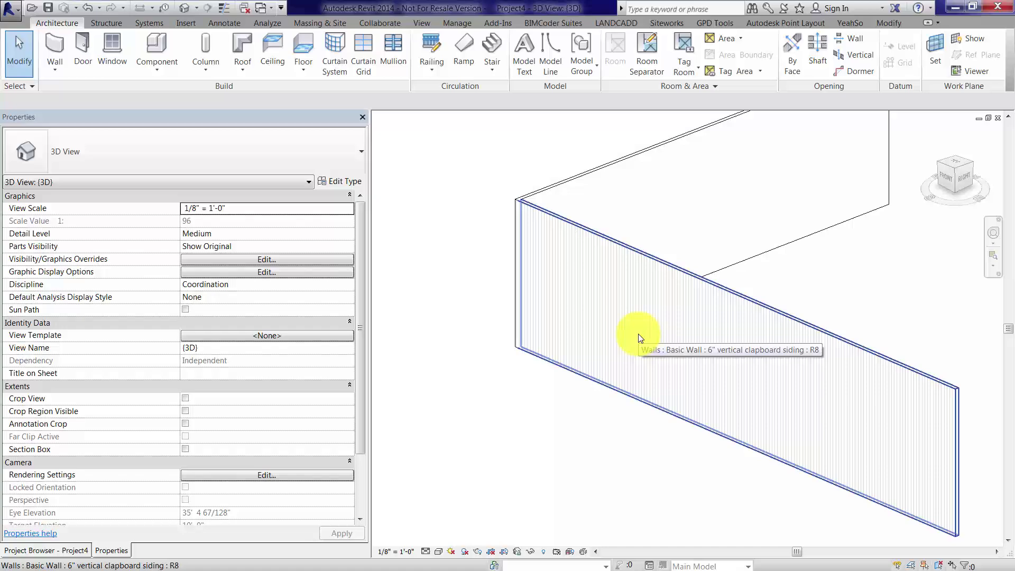
left_click(639, 338)
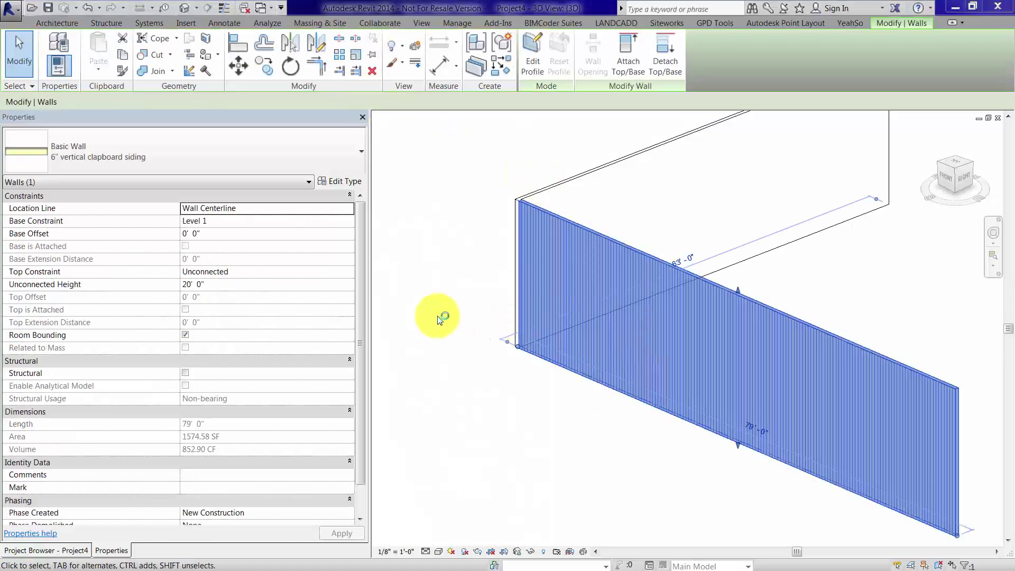
left_click(417, 201)
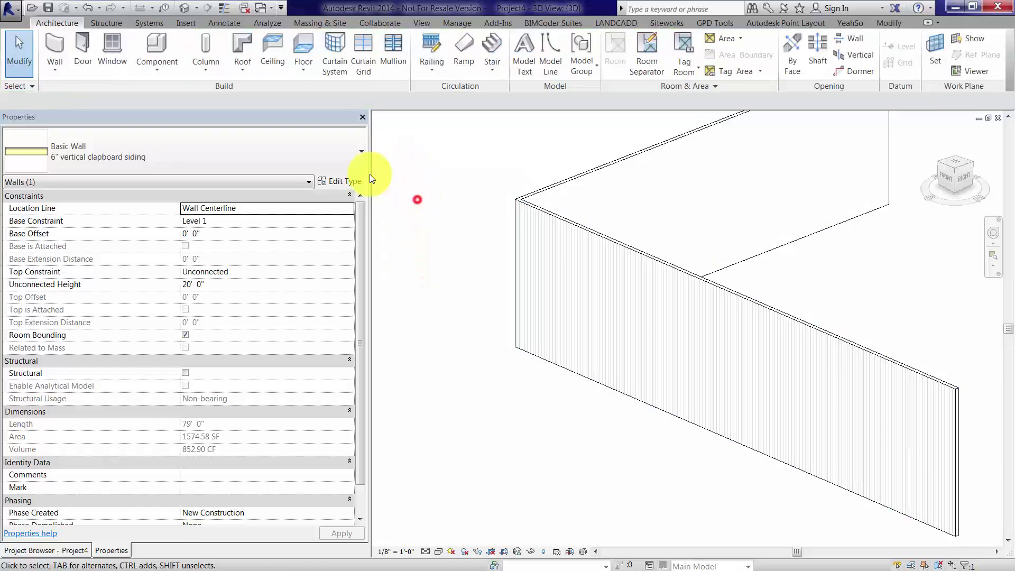
left_click(568, 234)
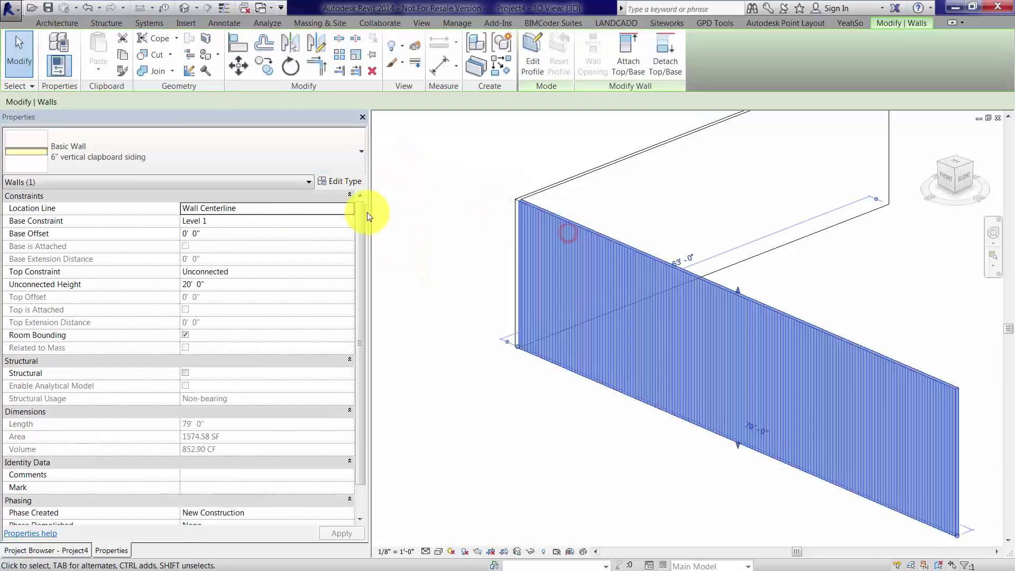
- Open the wall's first layer material via Edit Type and Structure, and view its Appearance settings
left_click(341, 181)
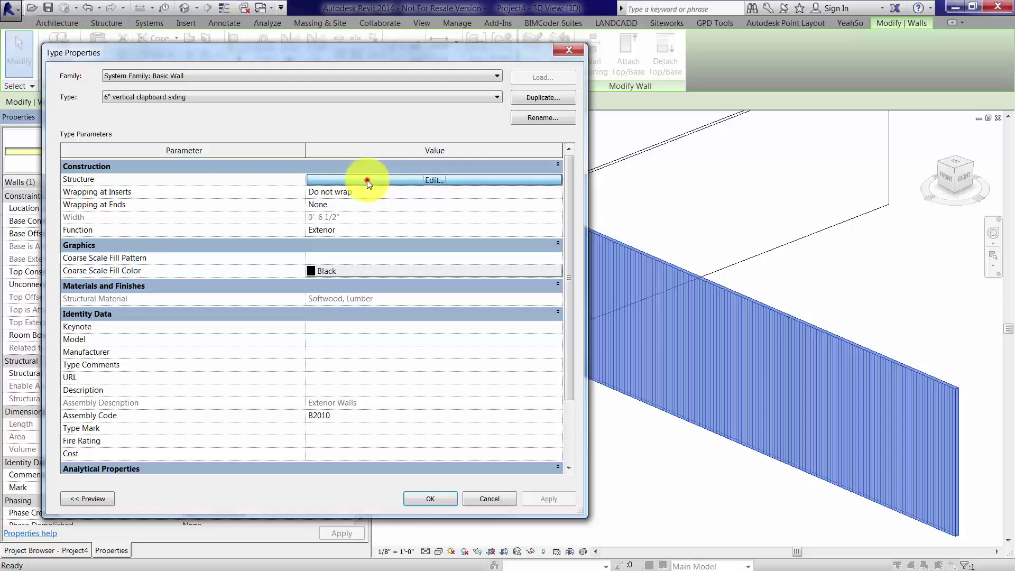
left_click(367, 179)
left_click(290, 167)
left_click(299, 164)
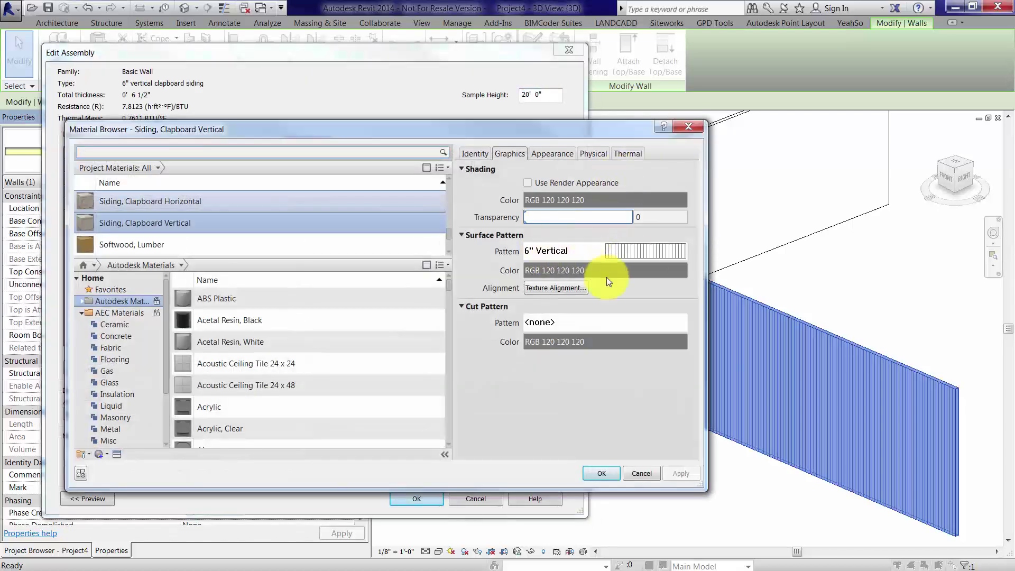
left_click(550, 153)
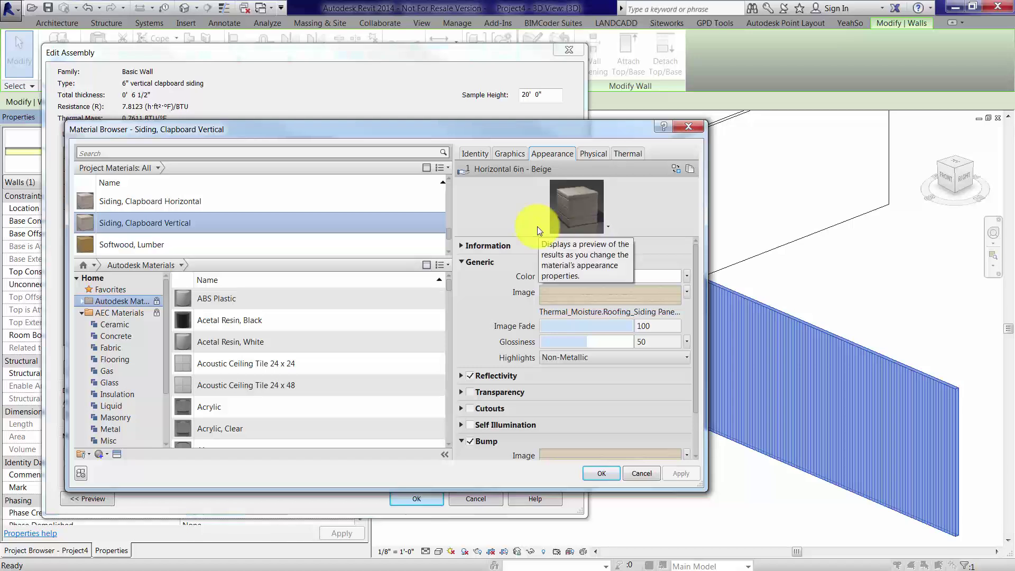
- Duplicate the appearance asset and rename it 'Vertical 6in - Beige'
left_click(690, 170)
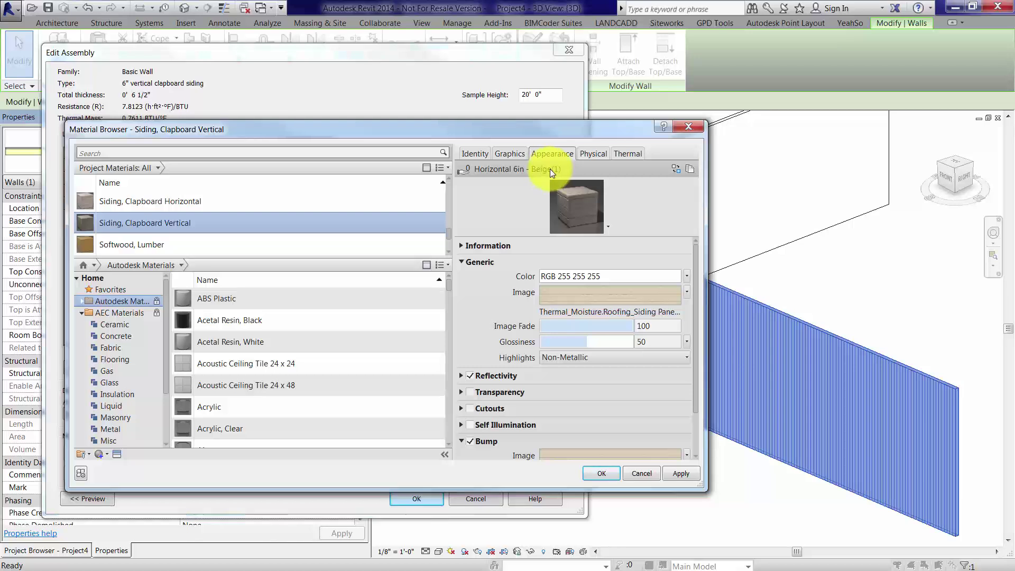
left_click(462, 246)
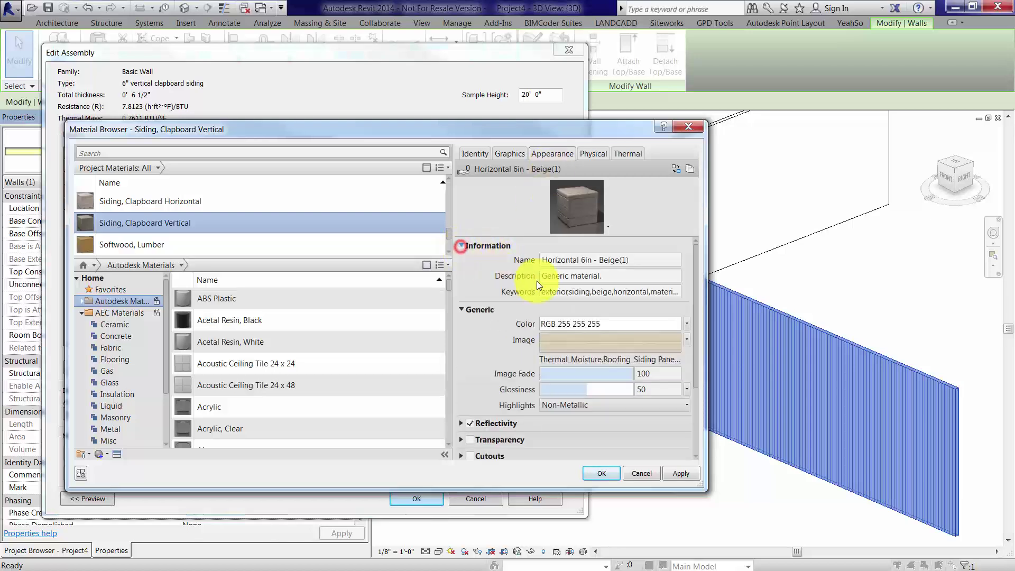
left_click(634, 261)
double_click(562, 260)
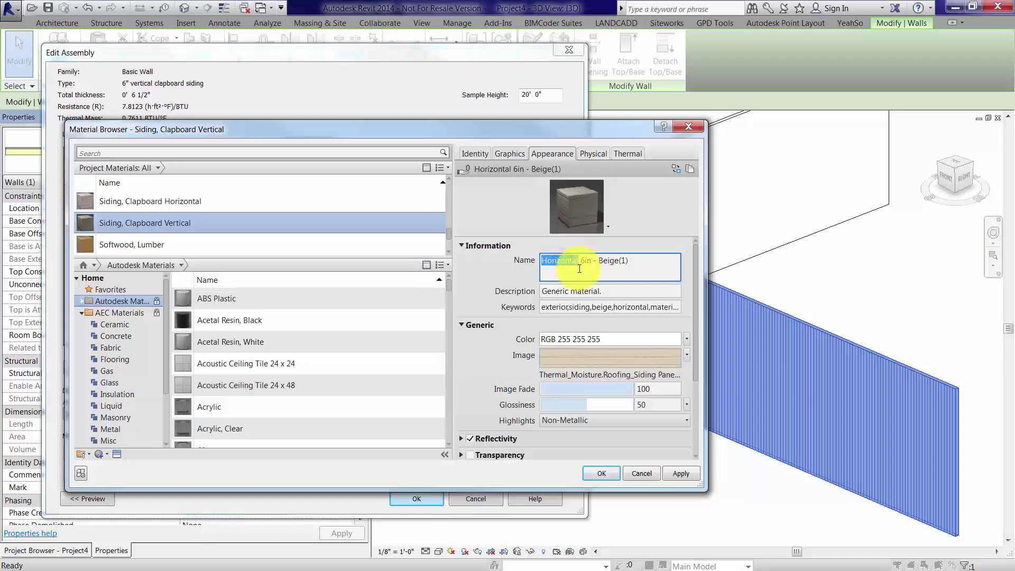
type("Vertic")
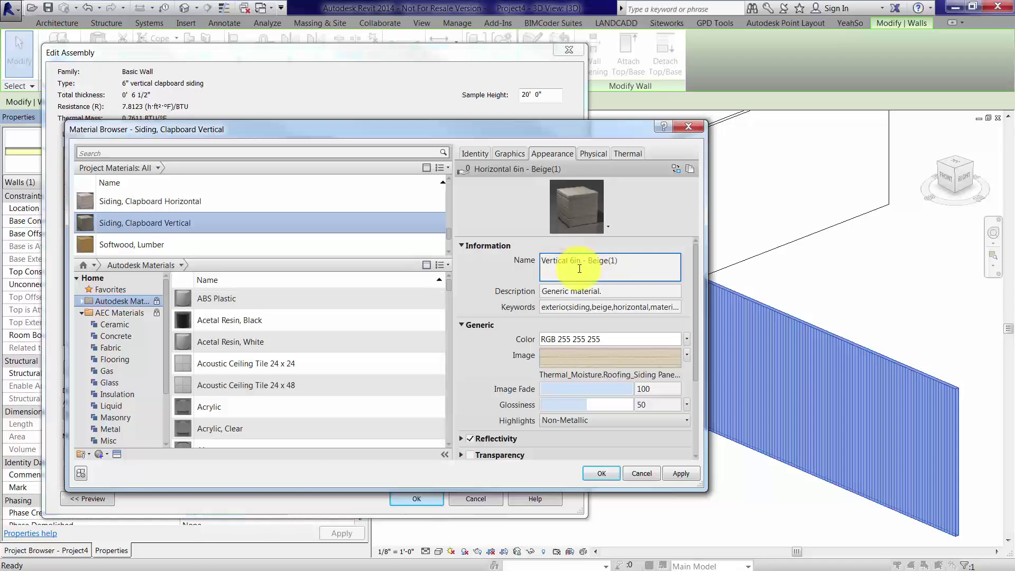
left_click(629, 264)
key("BackSpace")
key("BackSpace")
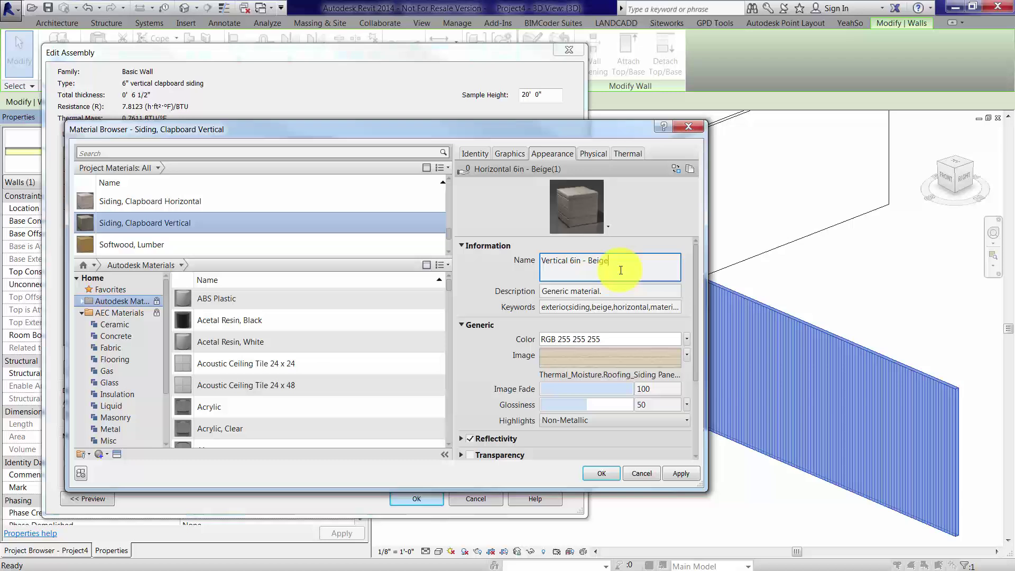
left_click(681, 472)
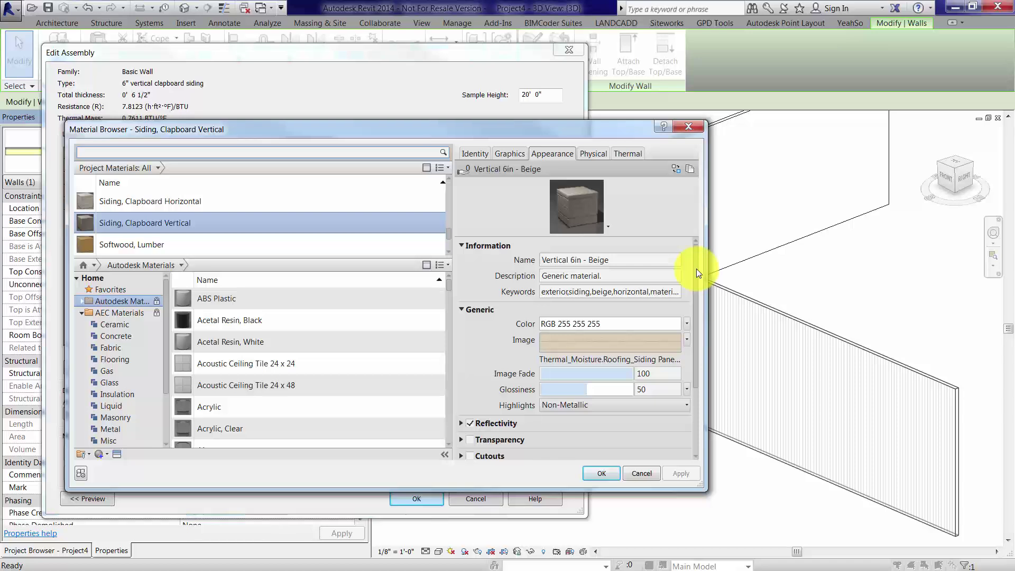
- Collapse the Information section and open the texture image file chooser
left_click(461, 244)
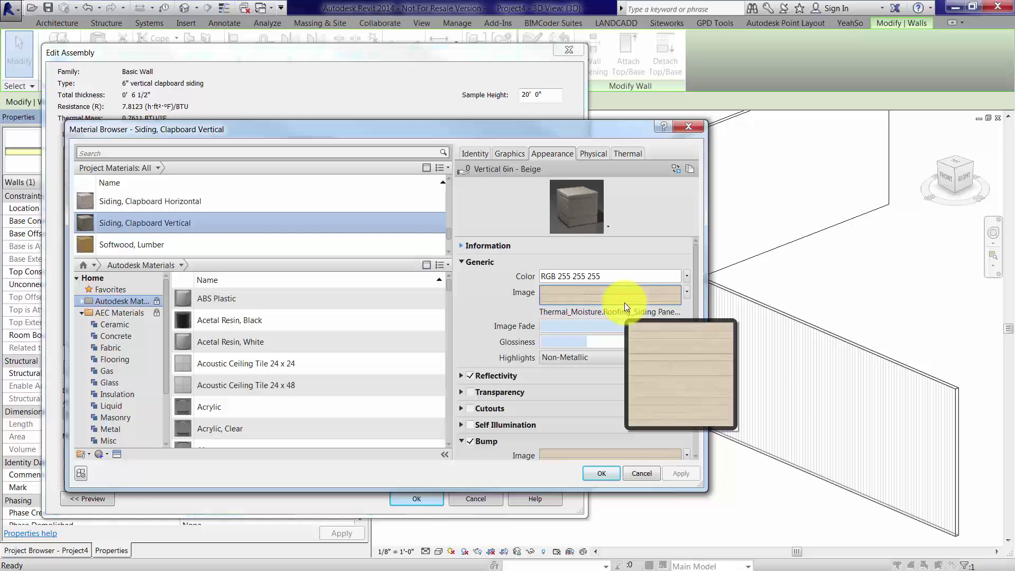
left_click(592, 304)
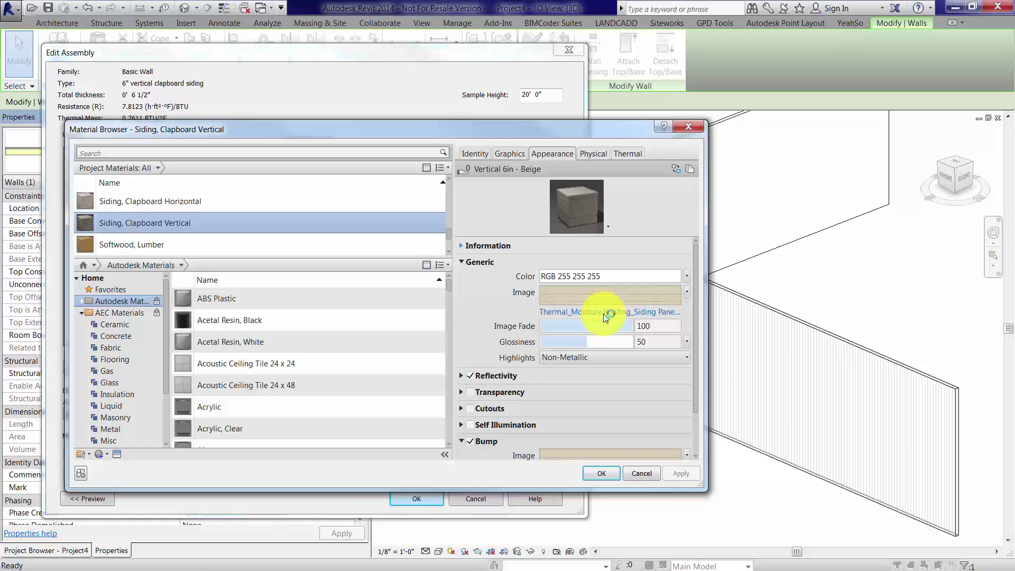
left_click(604, 316)
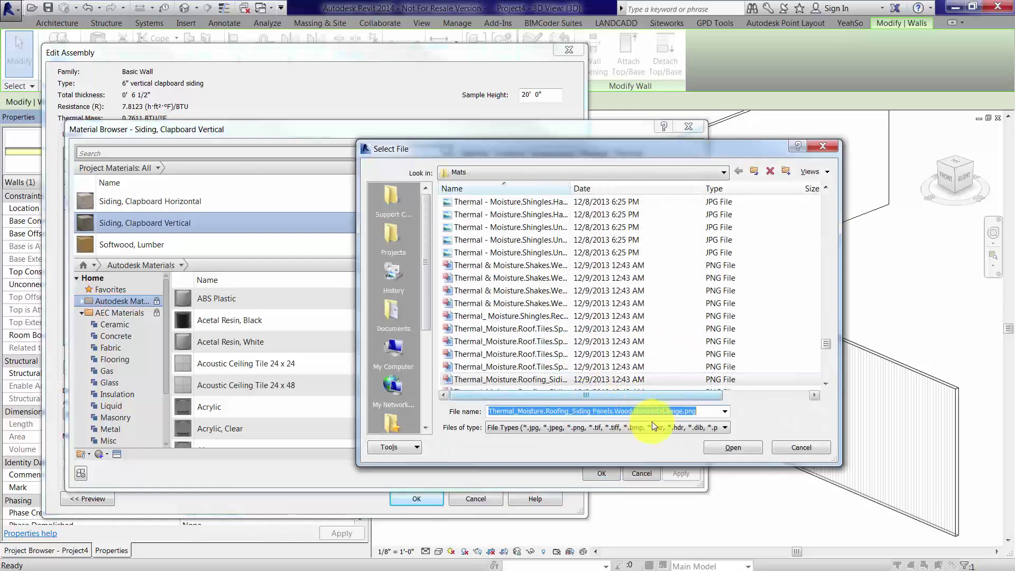
- Try loading a Horizontal.Beige90.png texture and dismiss the file-not-found error
left_click(683, 411)
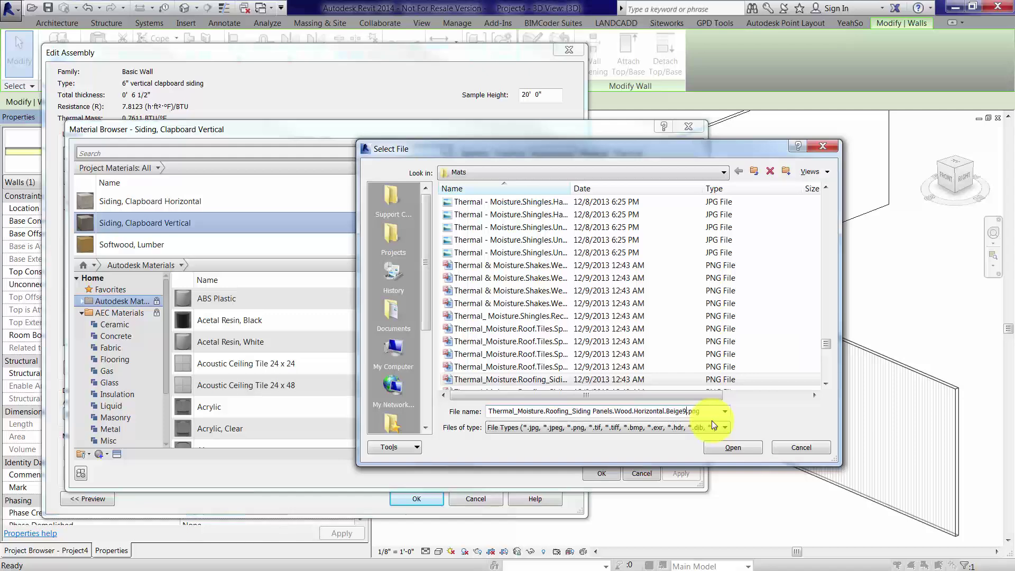
left_click(744, 446)
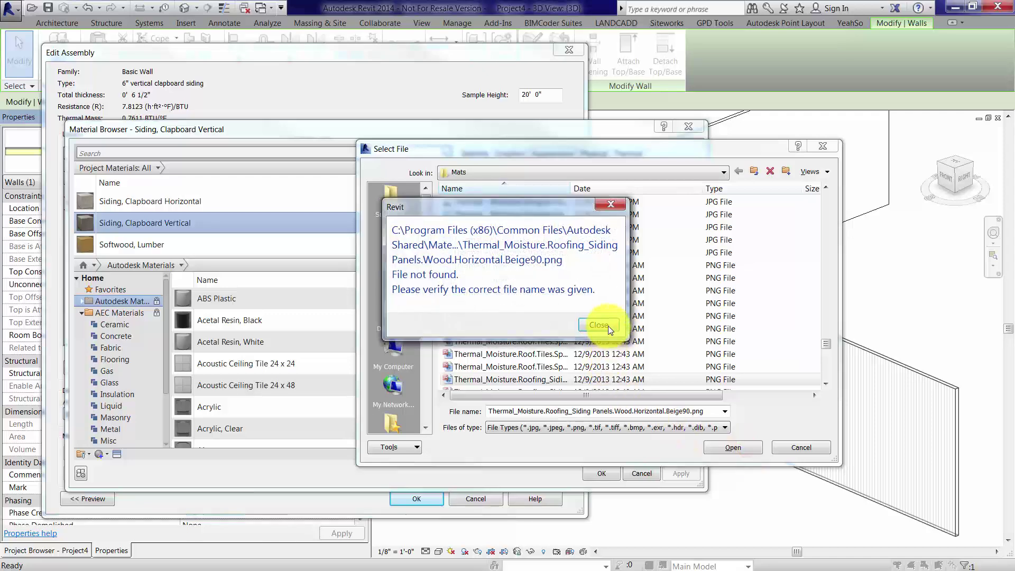
left_click(609, 326)
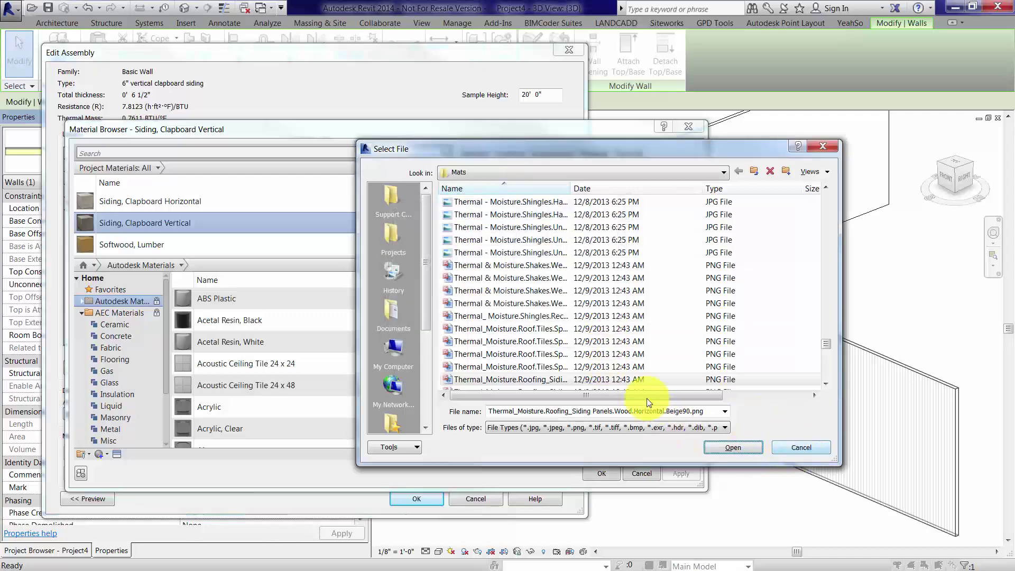
- Load the Horizontal.Beige.png siding image from Mats, then reopen the chooser and select it
left_click_drag(570, 187, 671, 185)
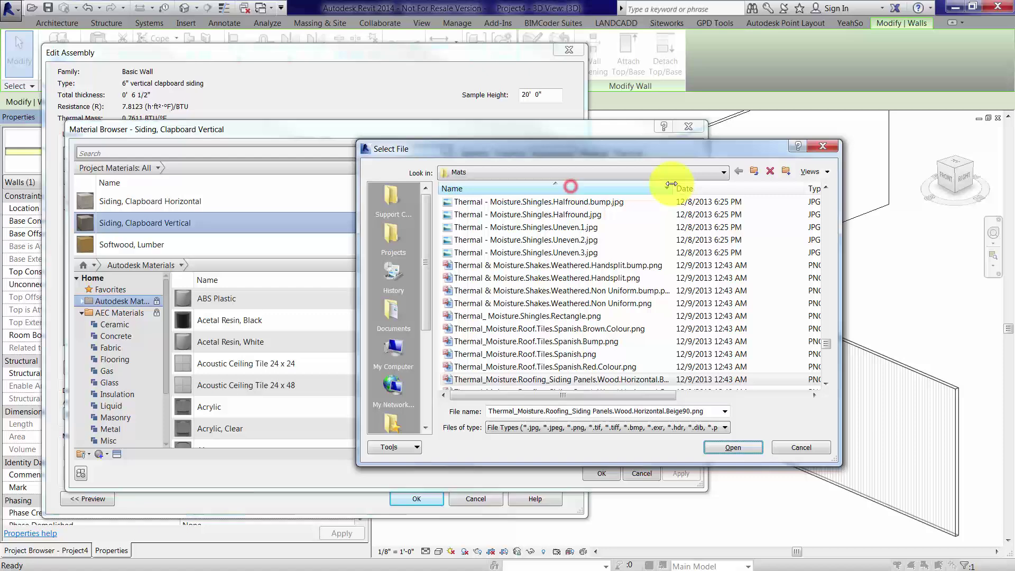
left_click(669, 395)
left_click(740, 447)
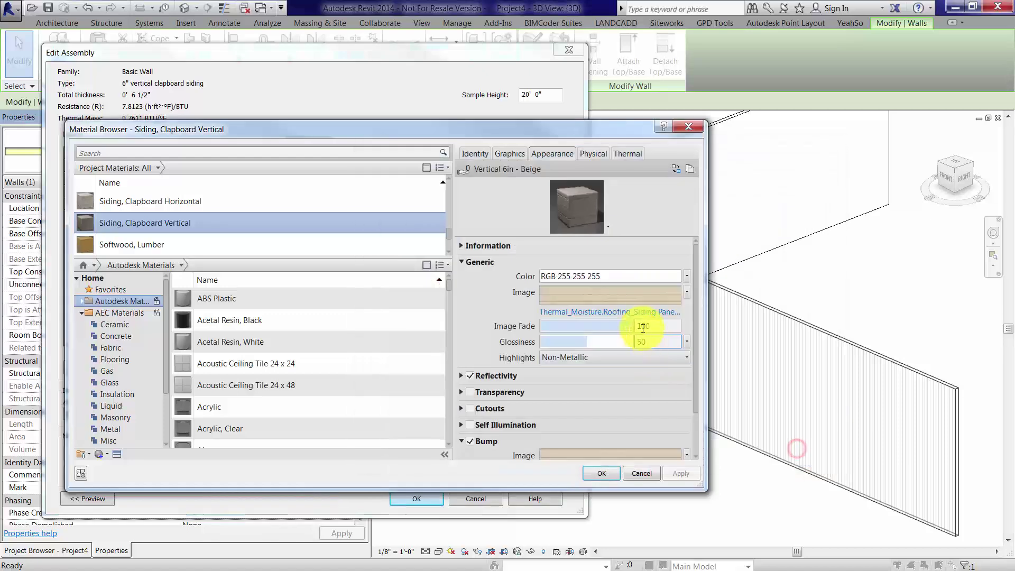
left_click(634, 312)
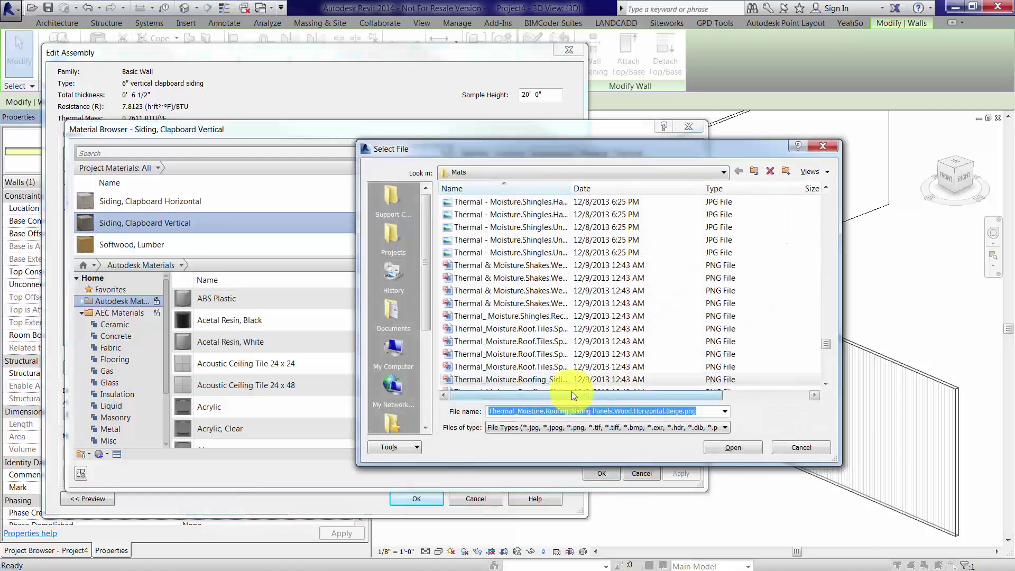
left_click(537, 379)
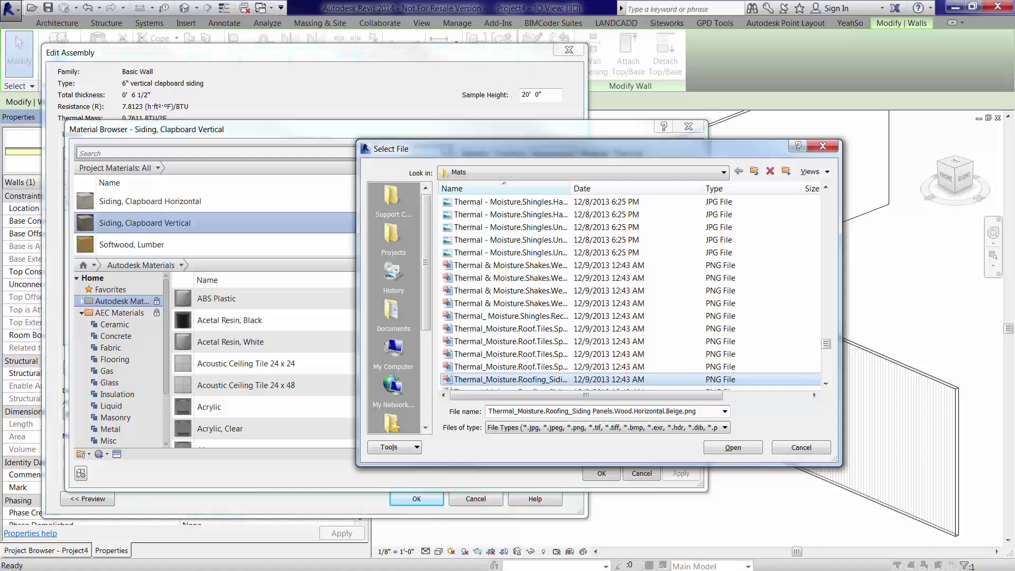
- Make a copy of the Horizontal.Beige.png image and sort the Mats folder by date
left_click(530, 379)
right_click(530, 379)
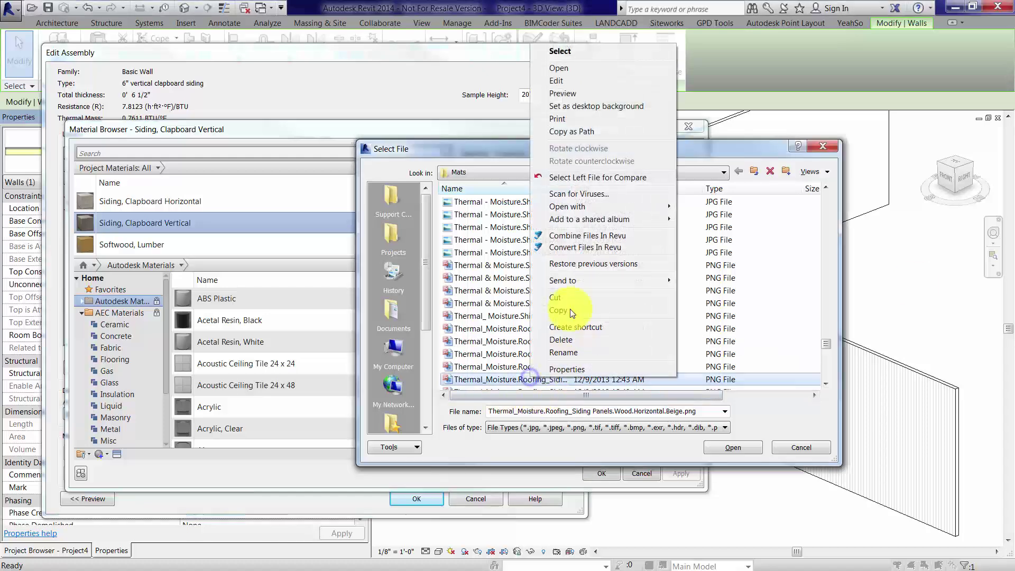
left_click(564, 311)
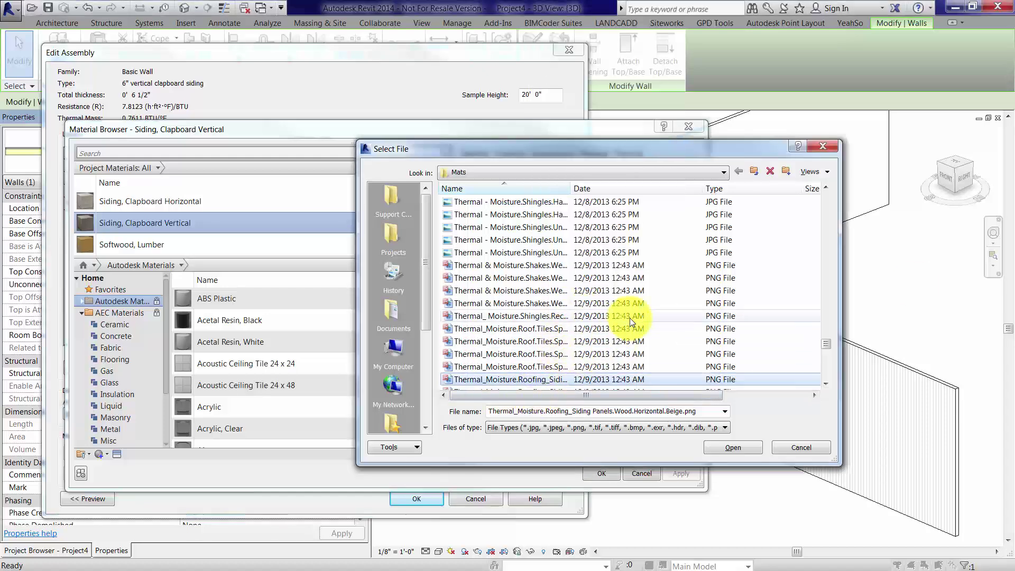
key("ctrl+v")
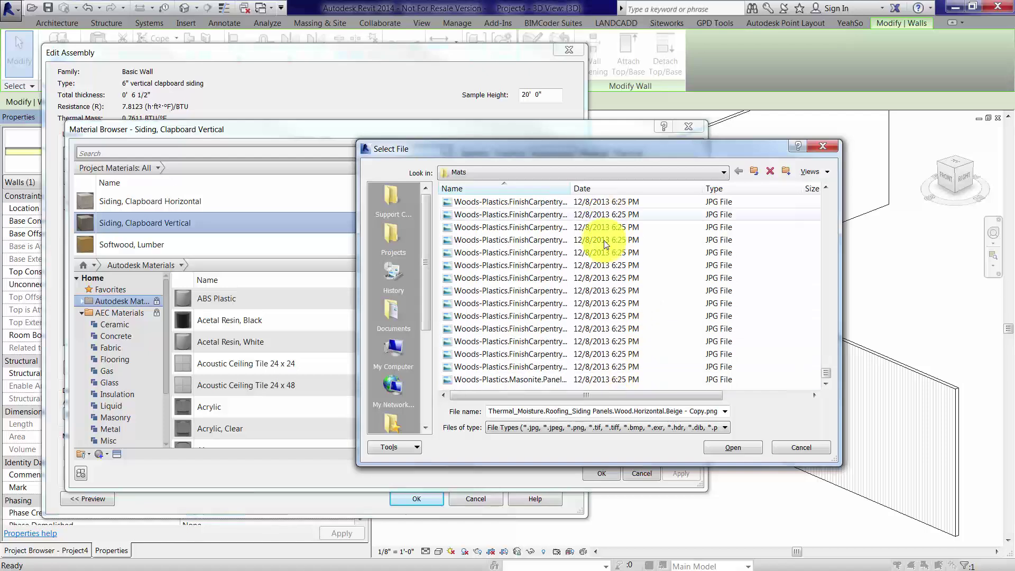
left_click_drag(571, 188, 756, 189)
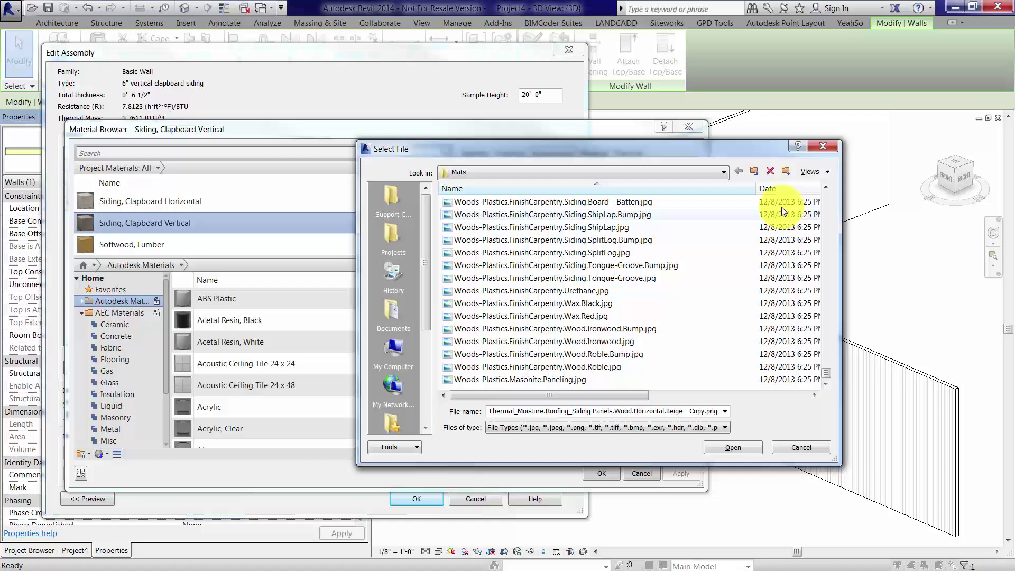
left_click(775, 188)
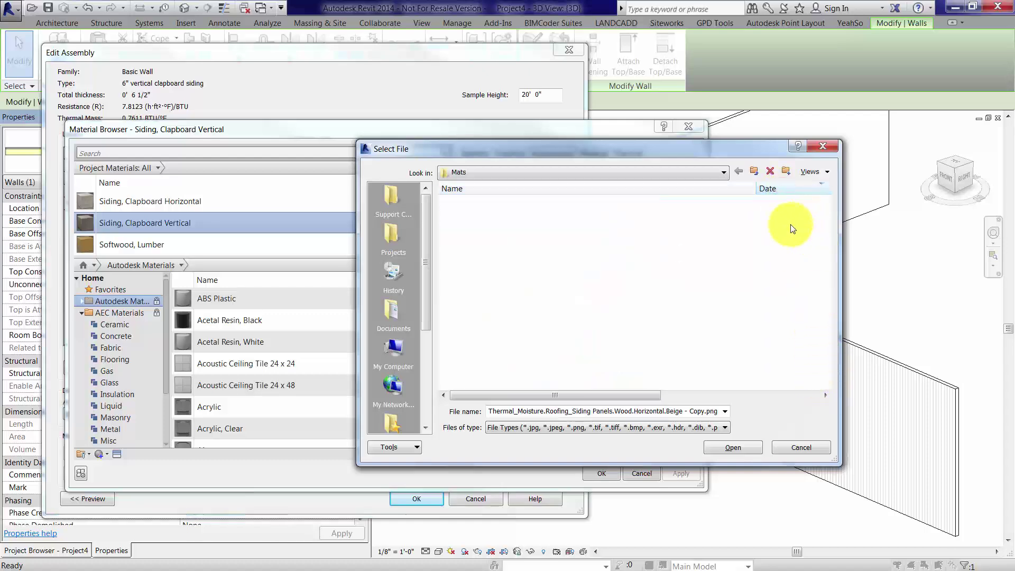
left_click_drag(824, 279, 841, 192)
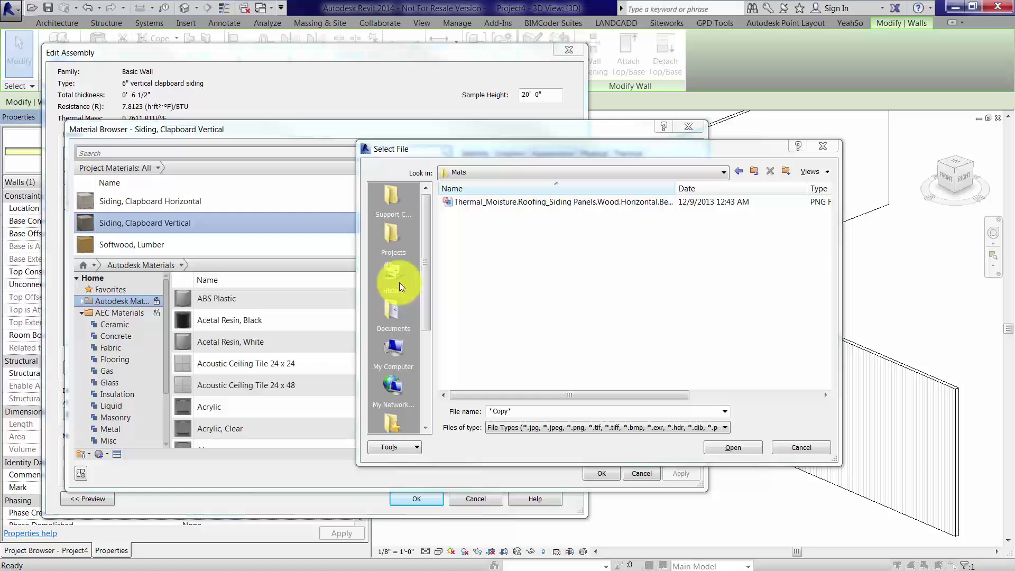
- Rename the copied file to Thermal_Moisture.Roofing_Siding Panels.Wood.Horizontal.Beige.90.png
left_click(560, 272)
left_click_drag(675, 189, 778, 196)
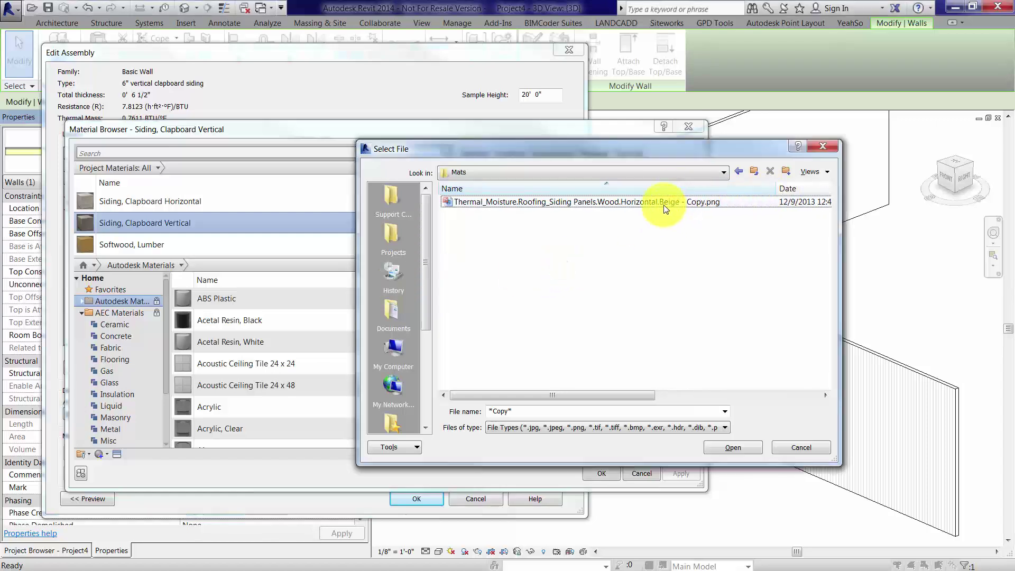
left_click(695, 203)
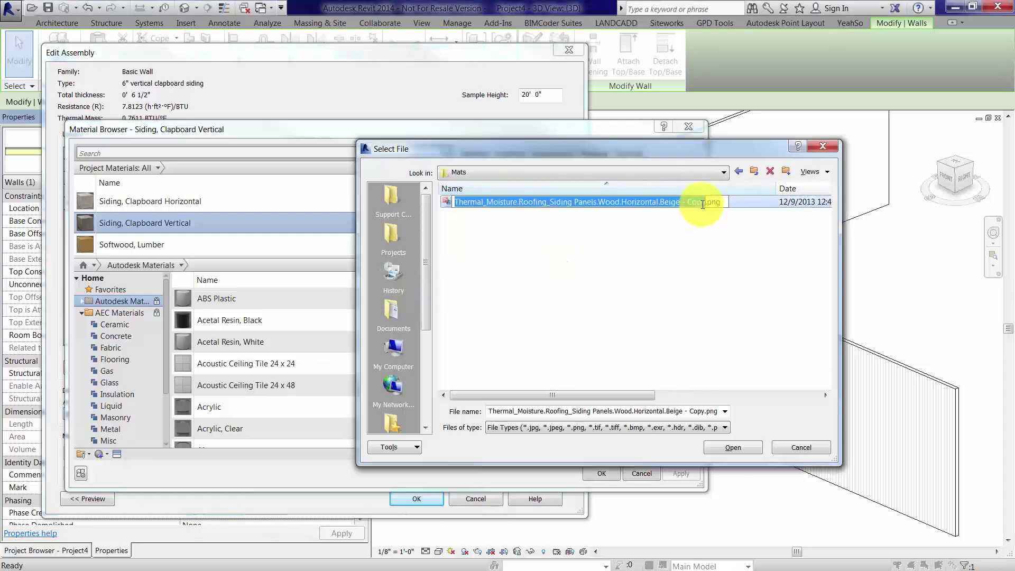
left_click(706, 202)
key("BackSpace")
key("BackSpace")
key("BackSpace")
key("BackSpace")
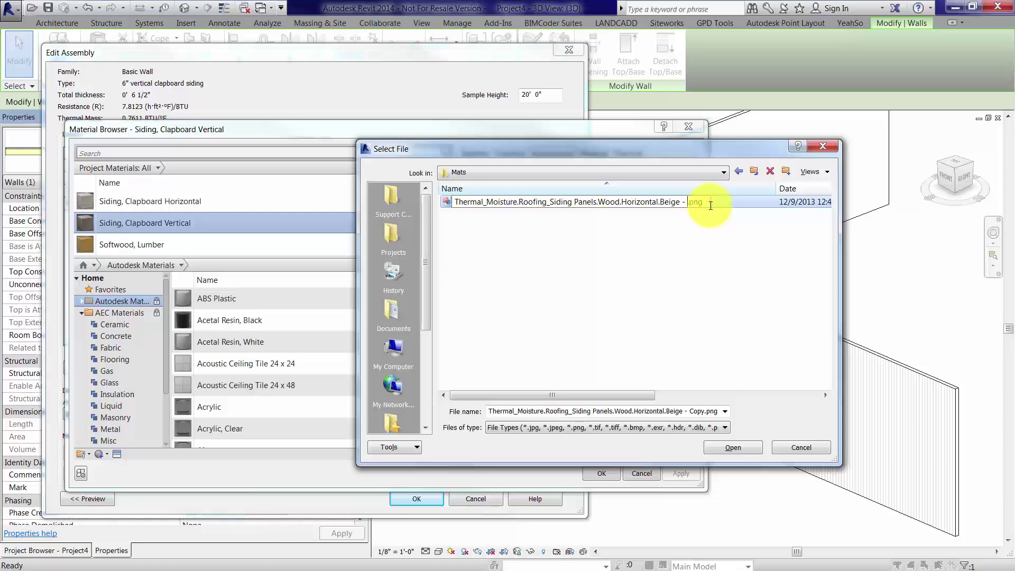
type(".90")
key("Return")
- Filter the list with *90* and load Beige.90.png as the appearance texture
left_click(702, 414)
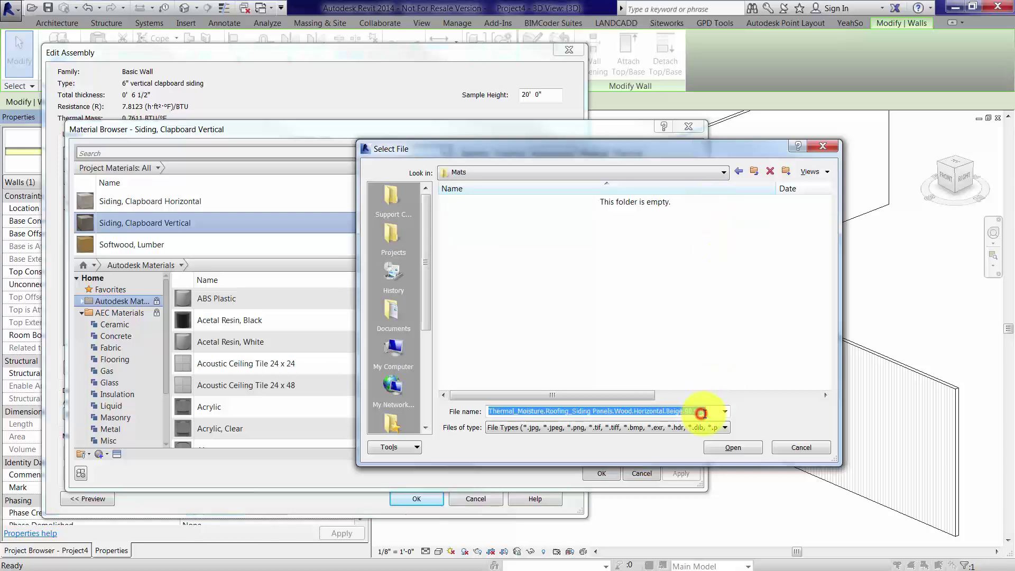
type("*9")
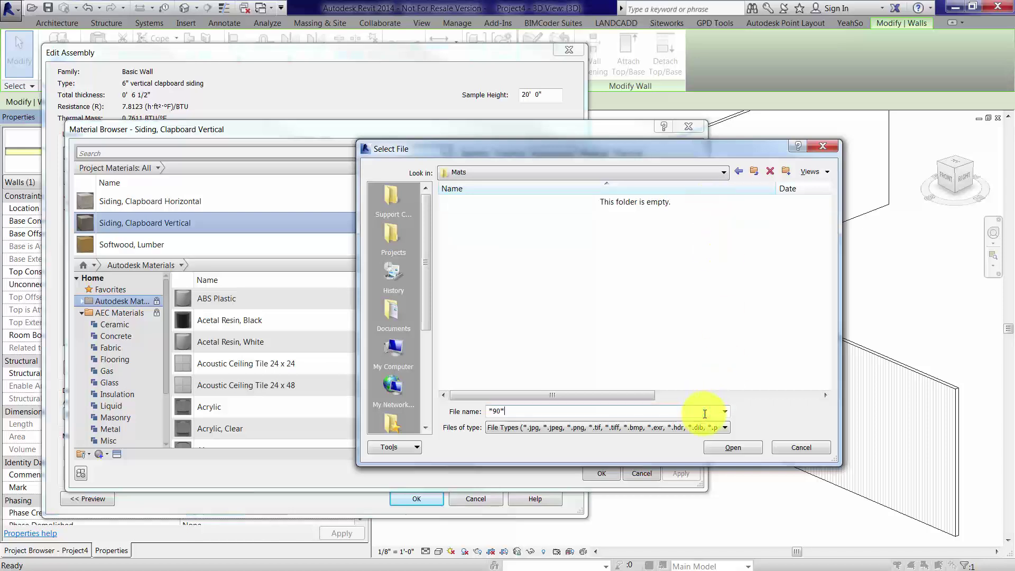
type("0*")
key("Return")
left_click(504, 203)
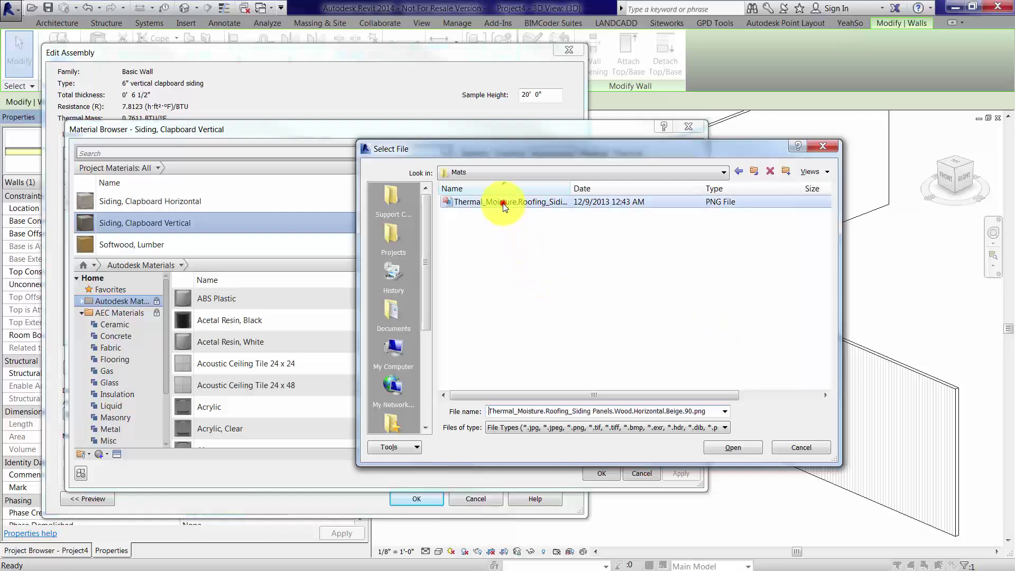
left_click_drag(571, 188, 747, 189)
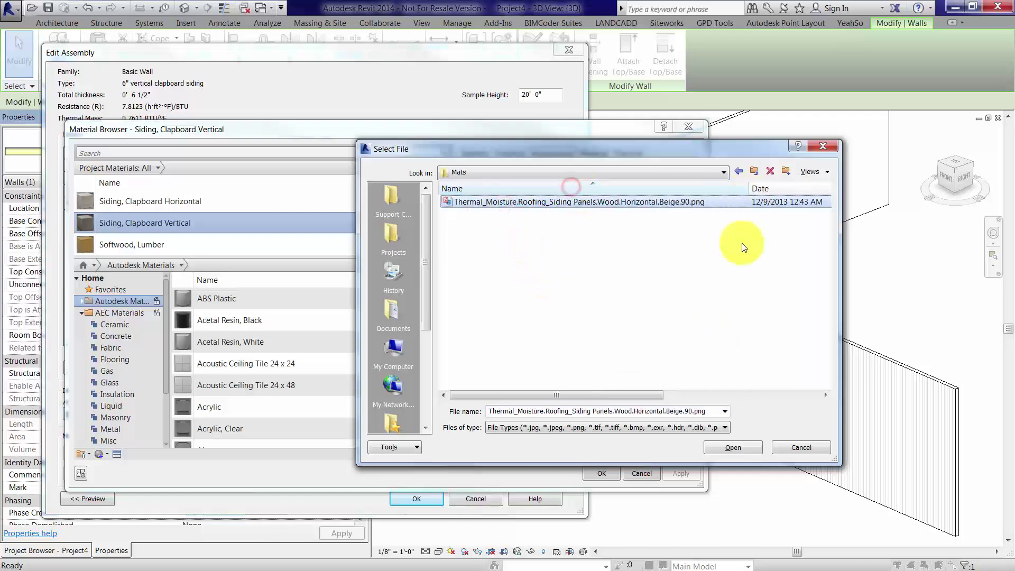
left_click(745, 449)
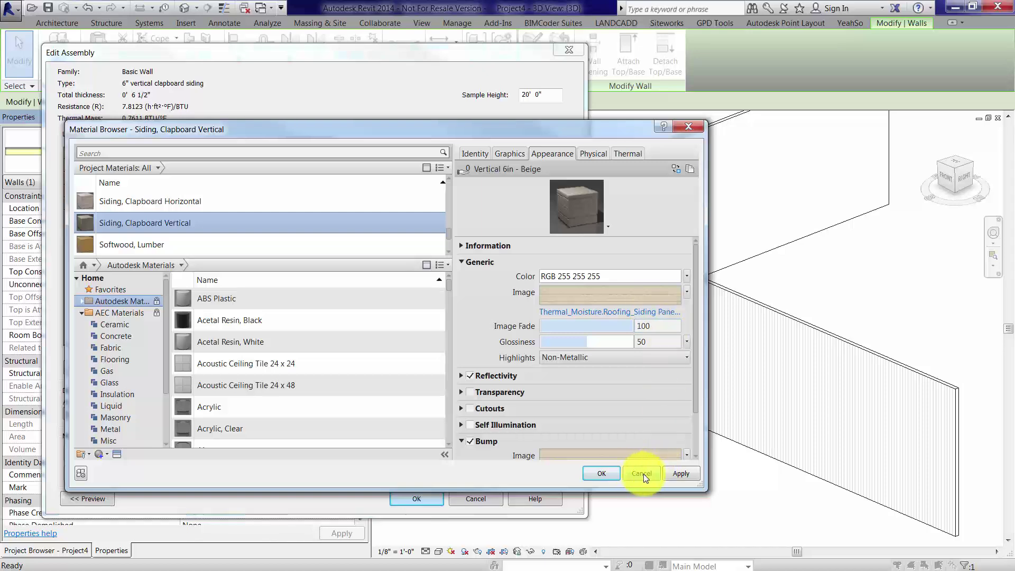
- Accept the Material Browser, Edit Assembly and Type Properties, then bring up Beige.90.png's file actions
left_click(611, 473)
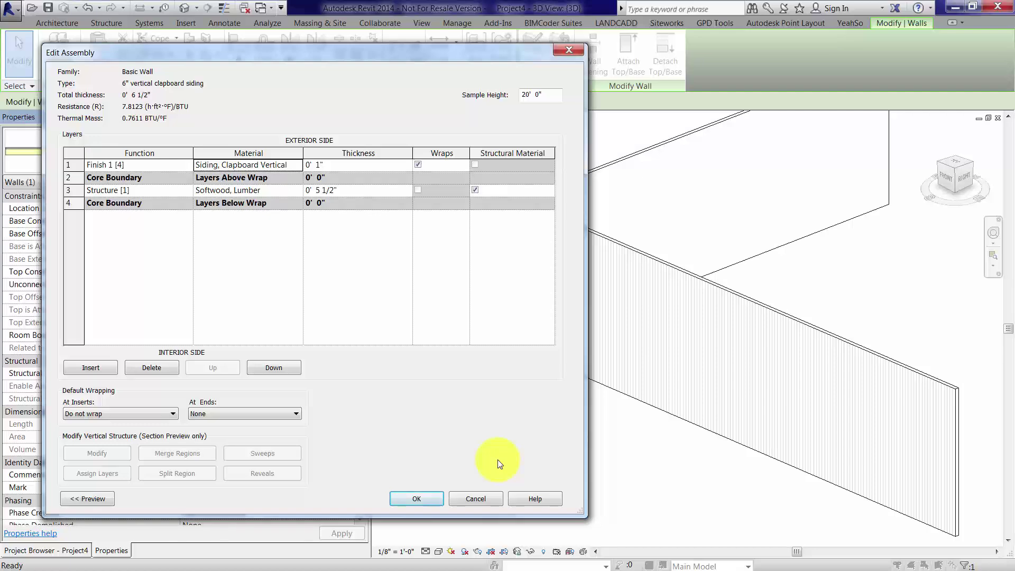
left_click(431, 499)
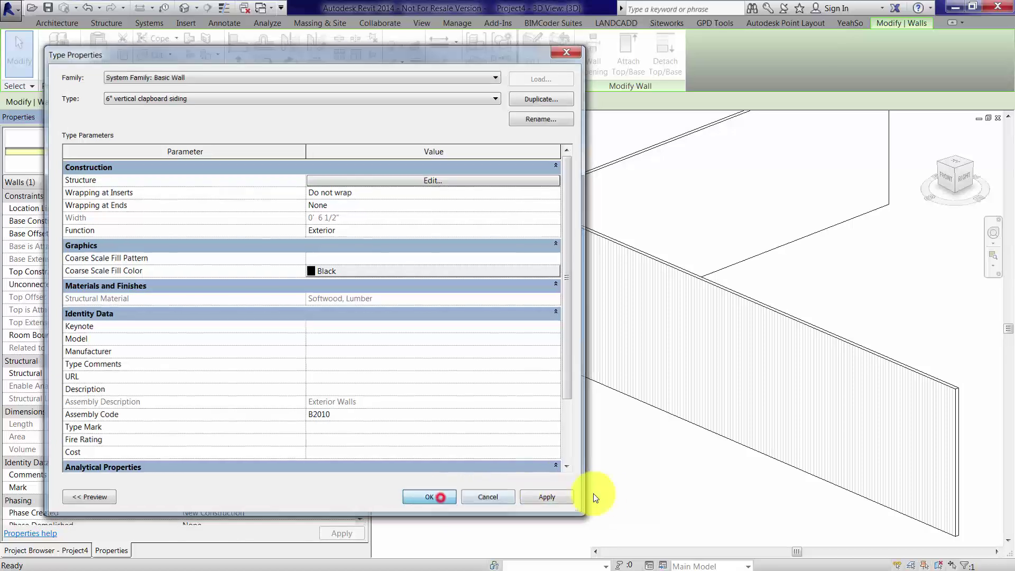
key("Return")
left_click(604, 495)
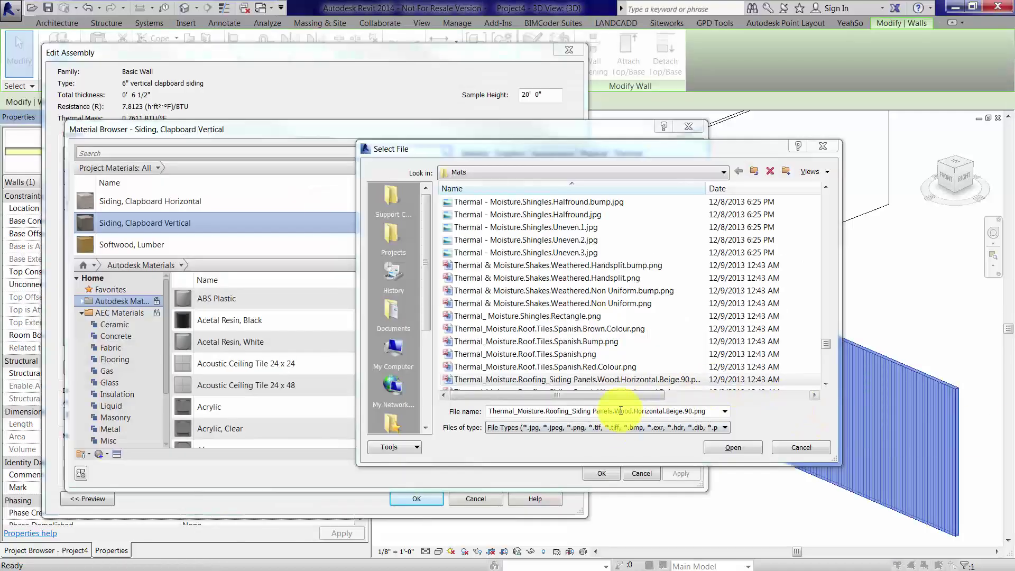
left_click(605, 379)
right_click(598, 378)
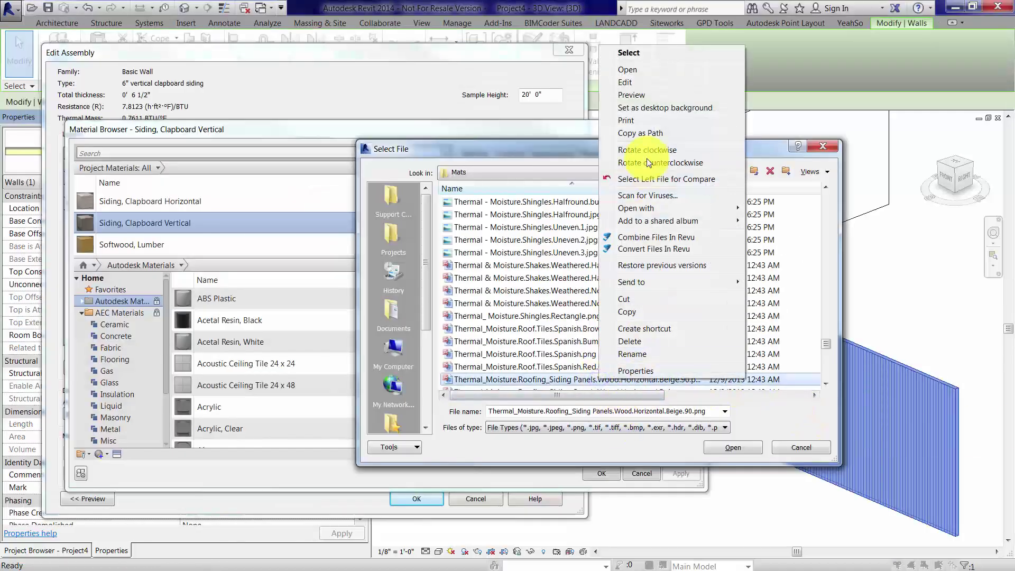
- Rotate Beige.90.png by 90 degrees in Picture Manager, save it, and close the editor
left_click(636, 87)
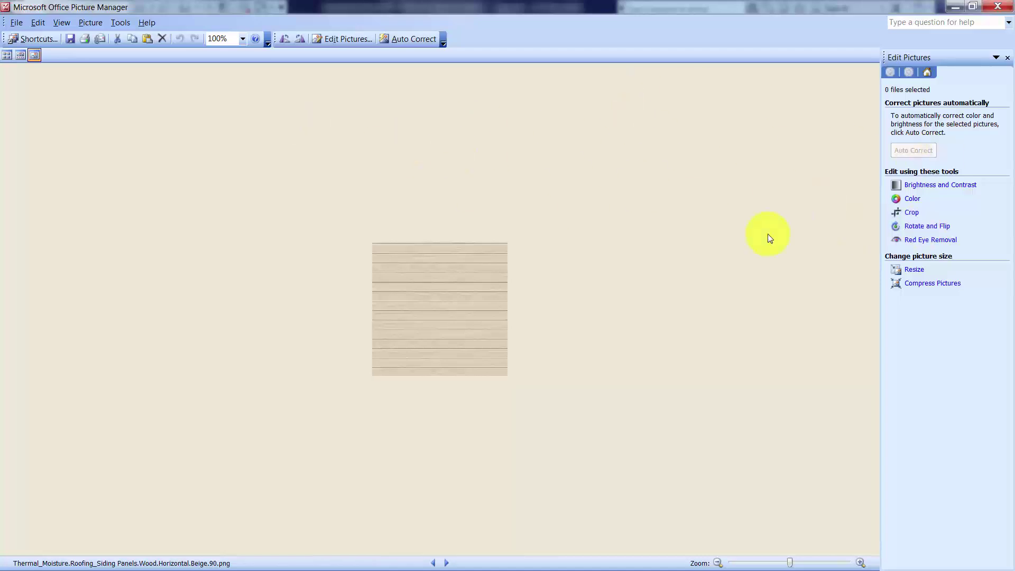
left_click(927, 226)
left_click(953, 146)
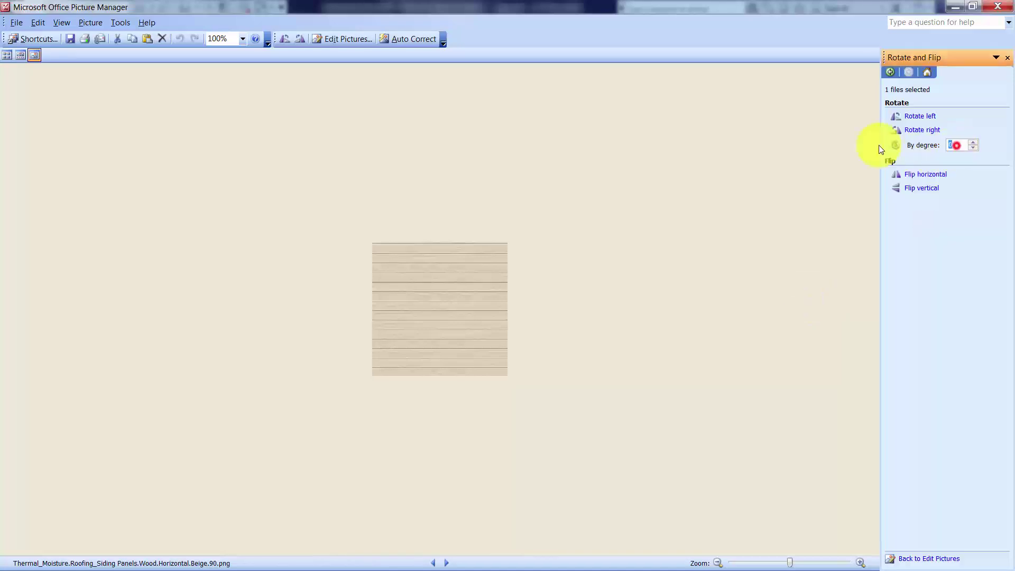
type("90")
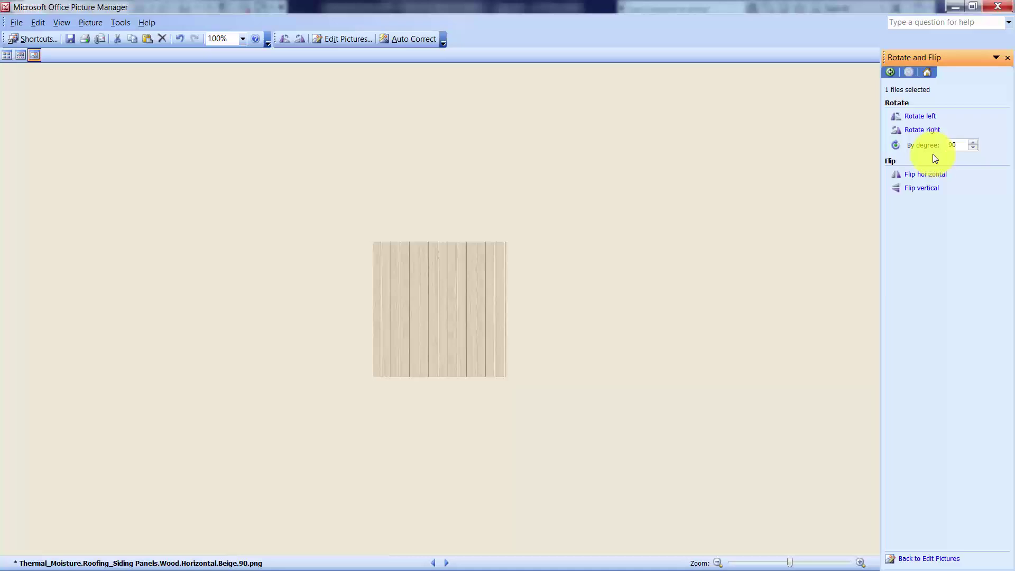
left_click(70, 39)
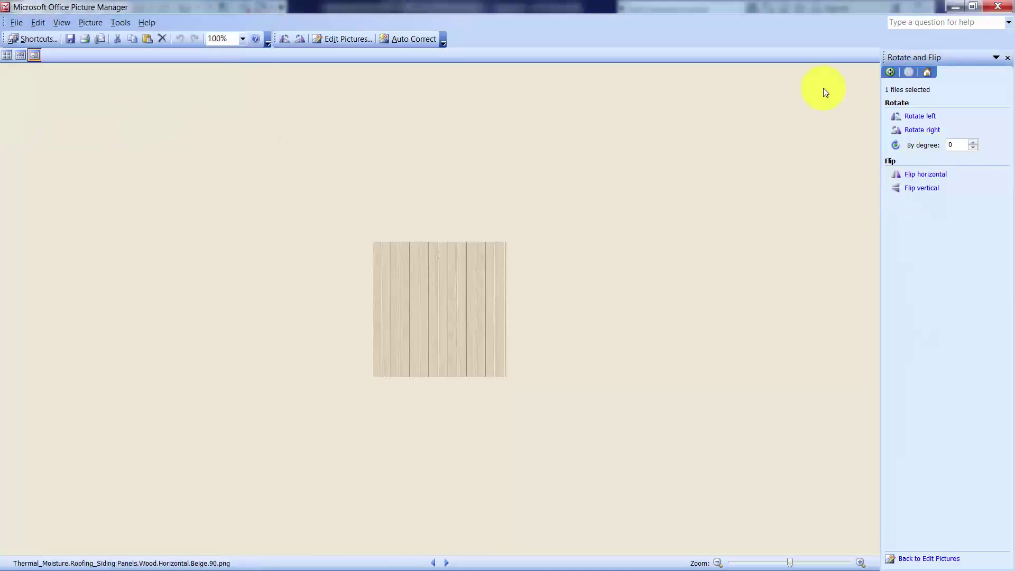
left_click(997, 6)
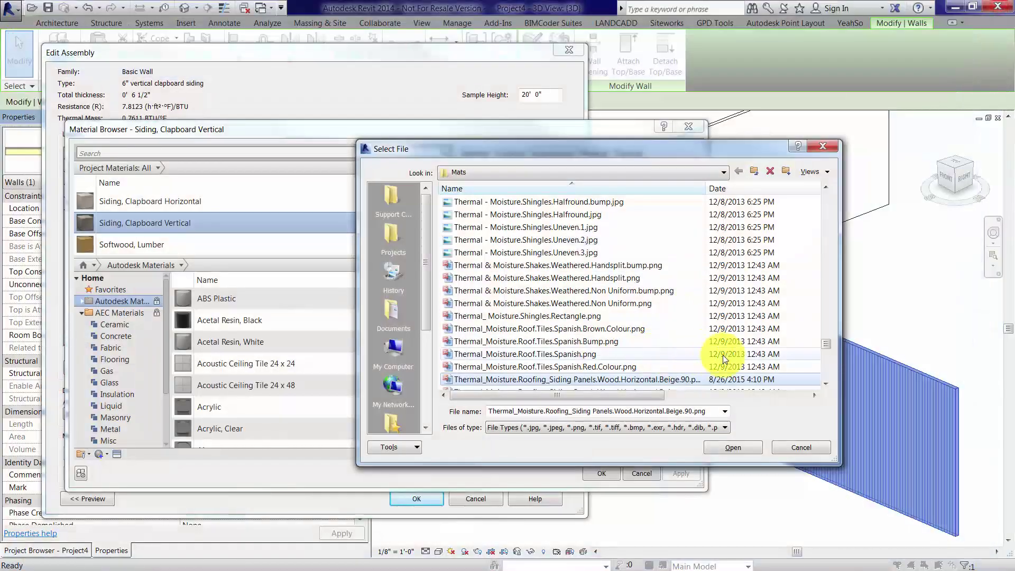
- Reload the rotated Beige.90.png as the texture using a *90* filter, then open its file actions
left_click(574, 376)
left_click(739, 448)
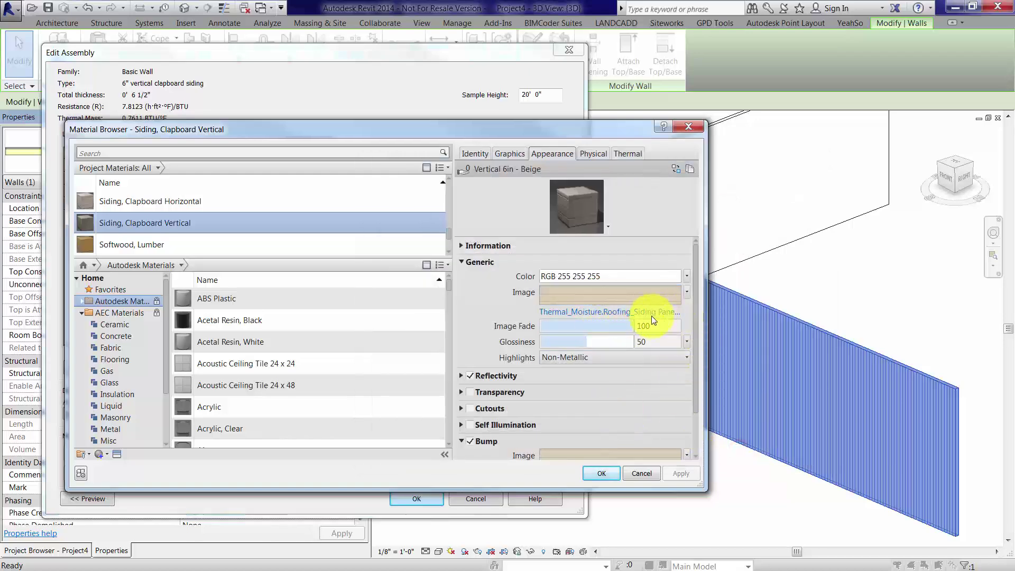
left_click(650, 313)
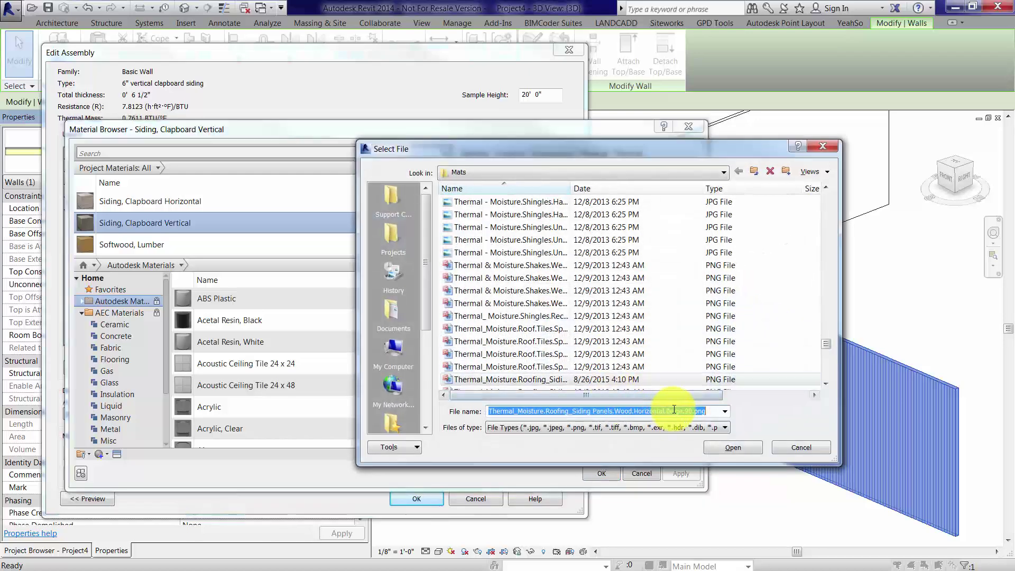
left_click(673, 409)
left_click_drag(690, 411, 427, 411)
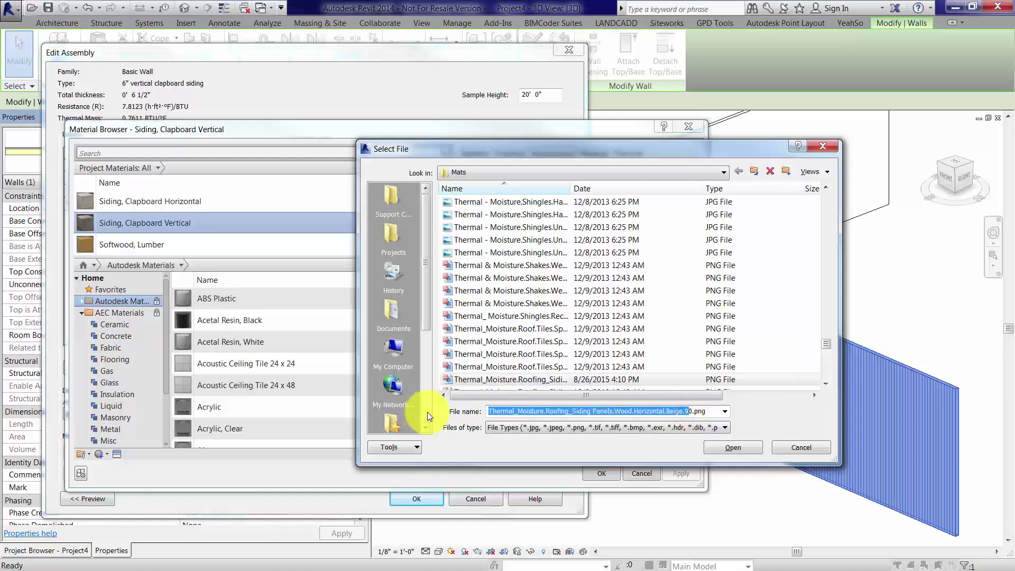
type("*90")
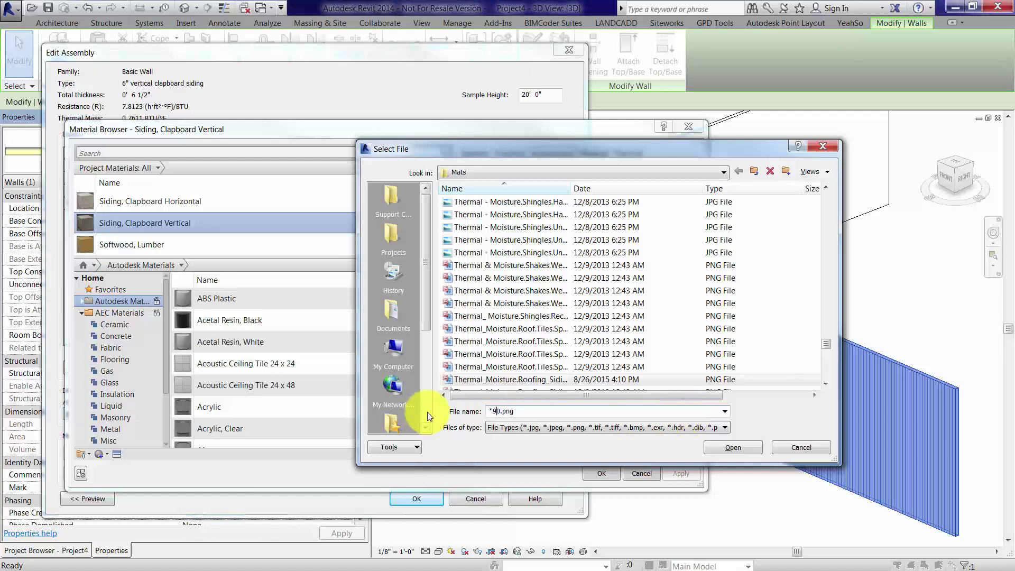
type("*")
key("Return")
left_click(491, 201)
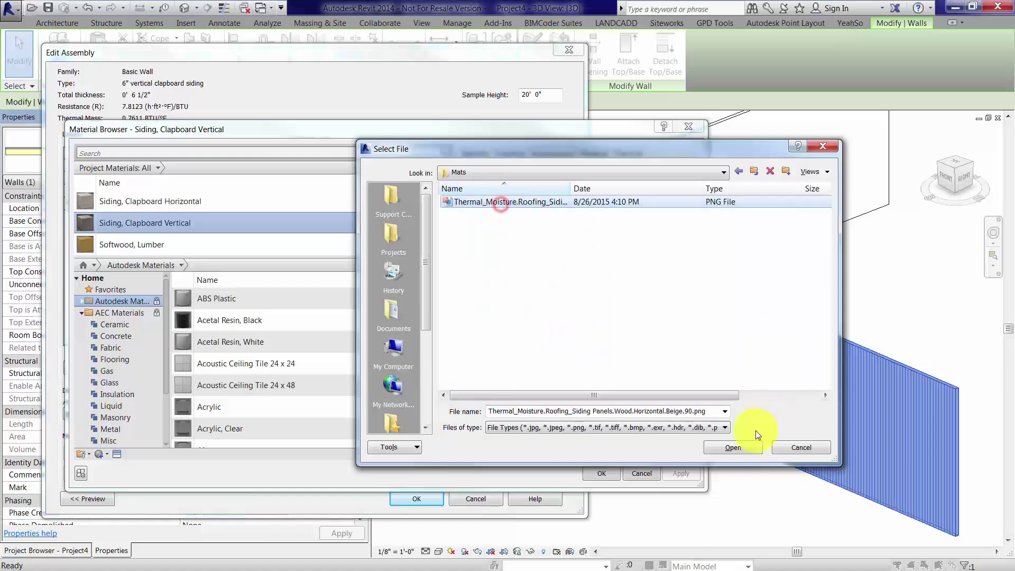
left_click(740, 447)
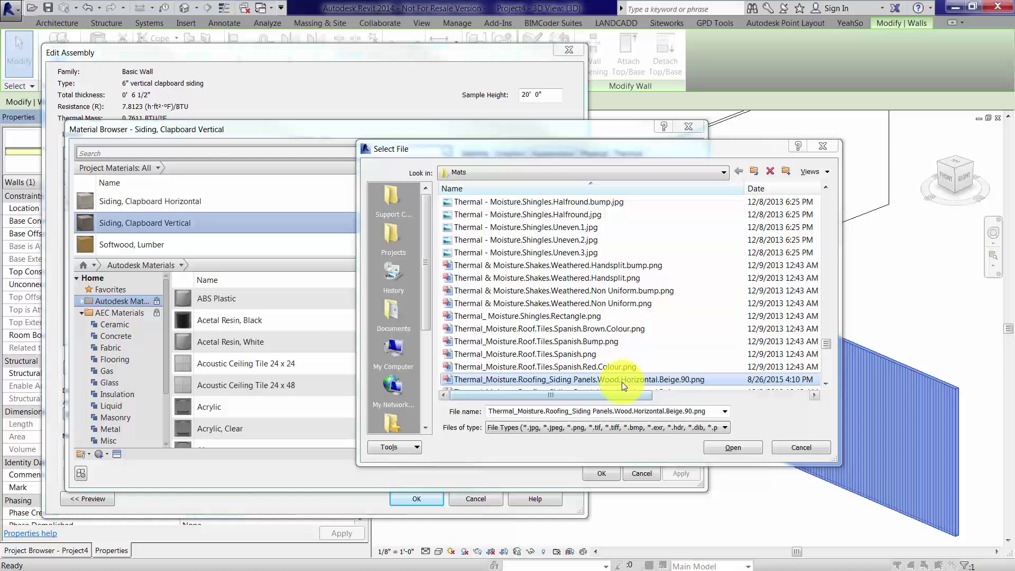
right_click(622, 380)
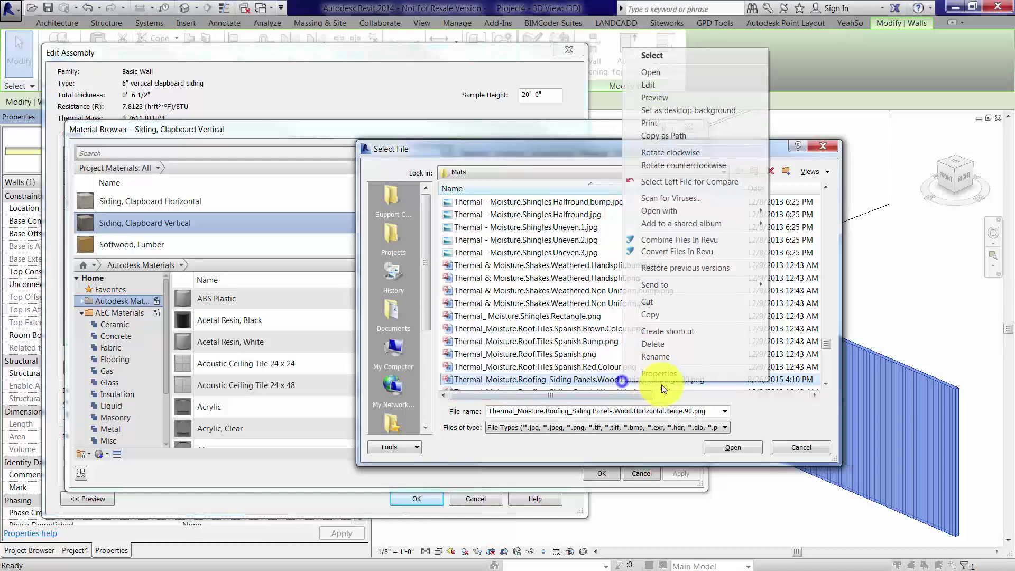
- Open Beige.90.png in Picture Manager and save it again
left_click(658, 85)
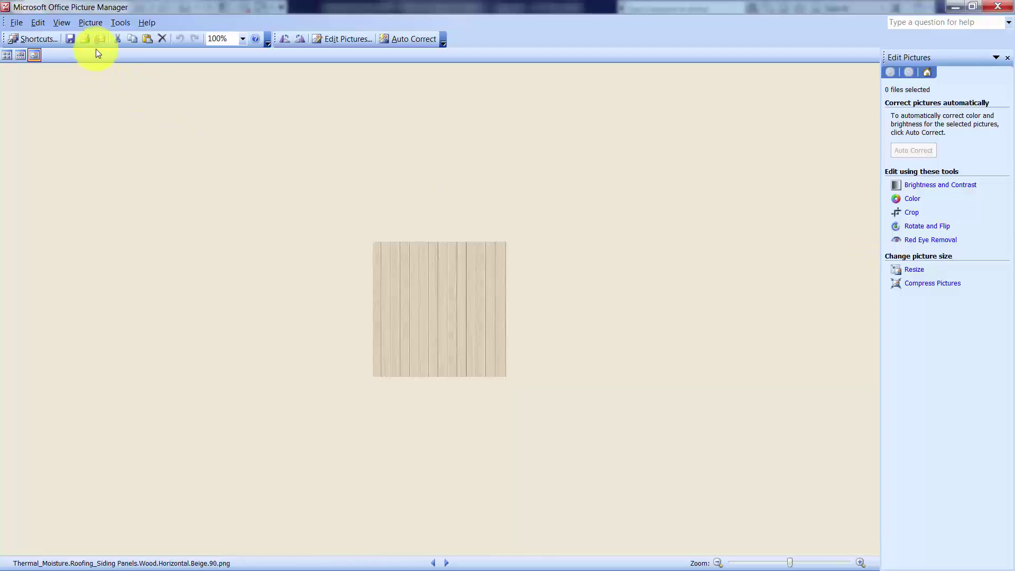
left_click(69, 39)
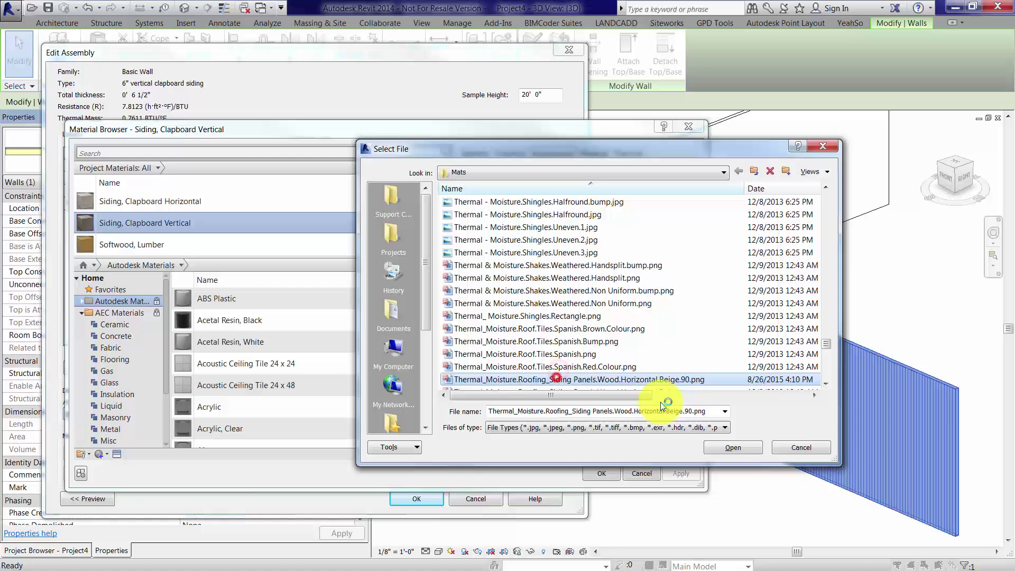
- Reload Beige.90.png as the vertical clapboard material's texture and close the texture settings
left_click(734, 448)
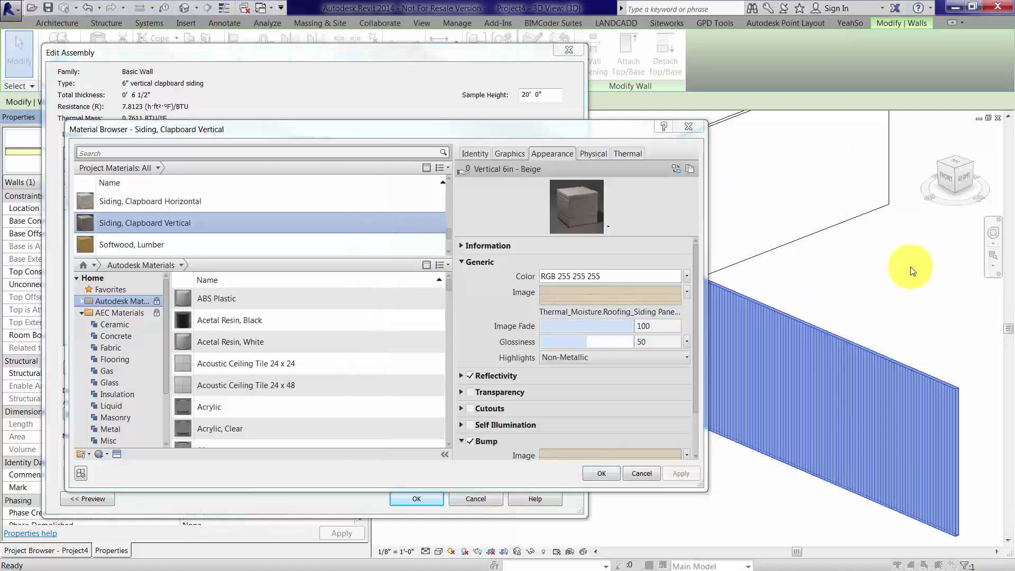
left_click(639, 293)
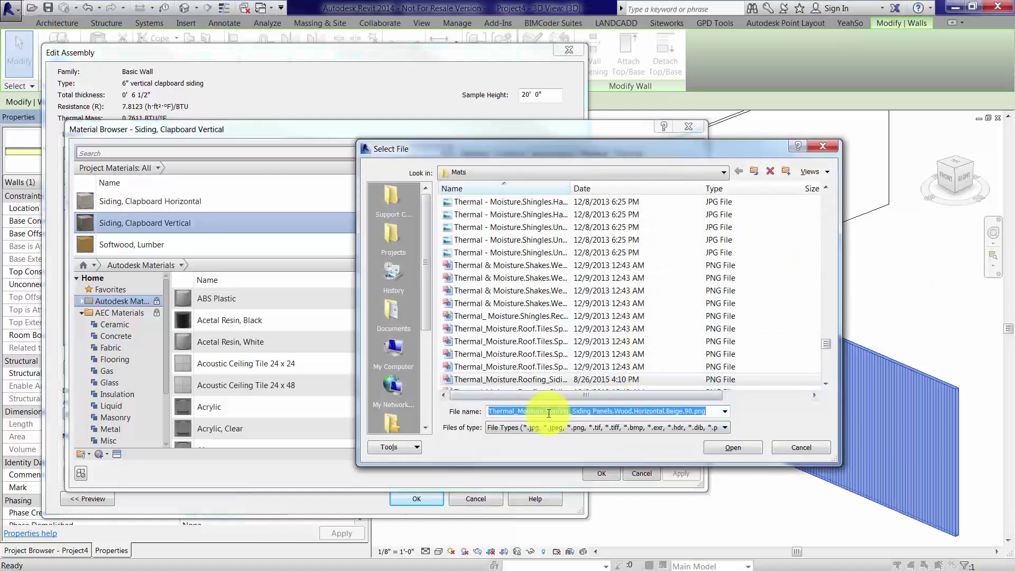
left_click_drag(571, 189, 733, 188)
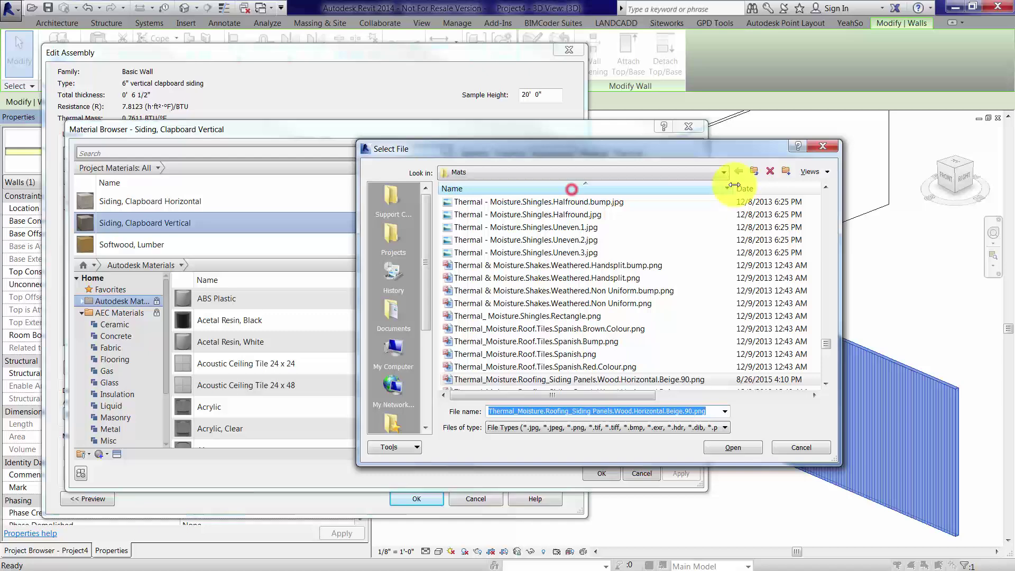
left_click(732, 448)
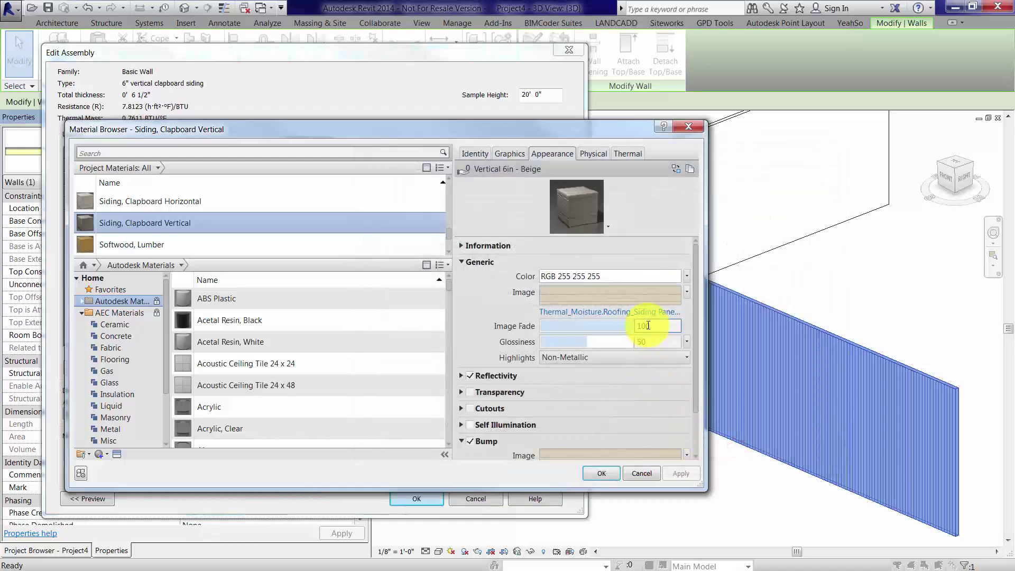
left_click(623, 312)
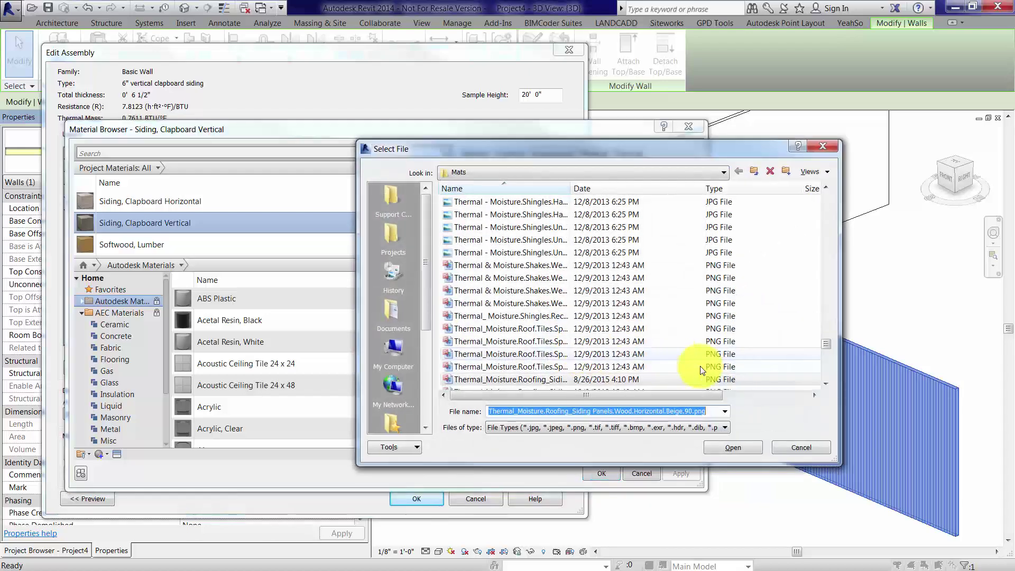
left_click(781, 452)
left_click(595, 291)
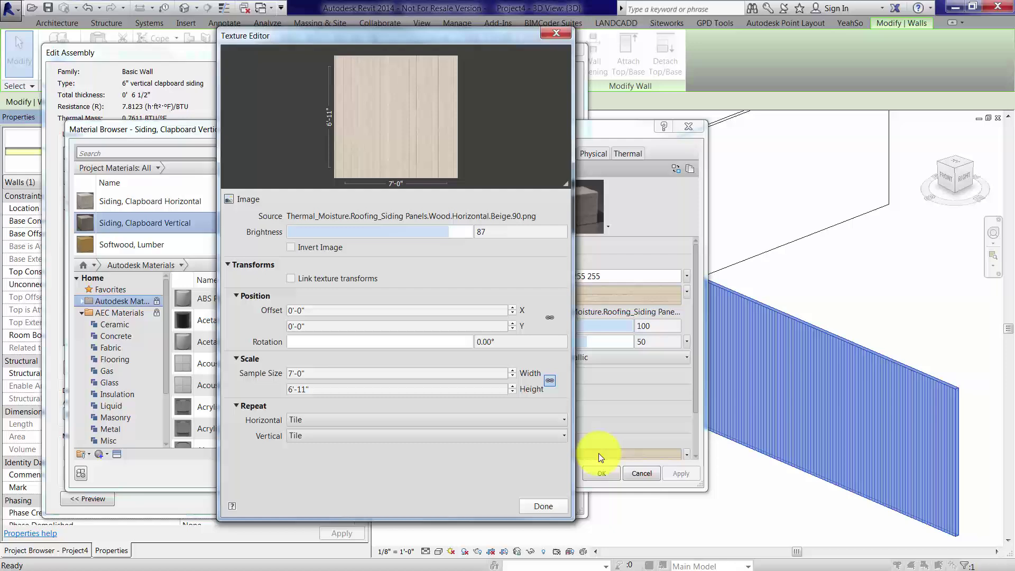
left_click(549, 510)
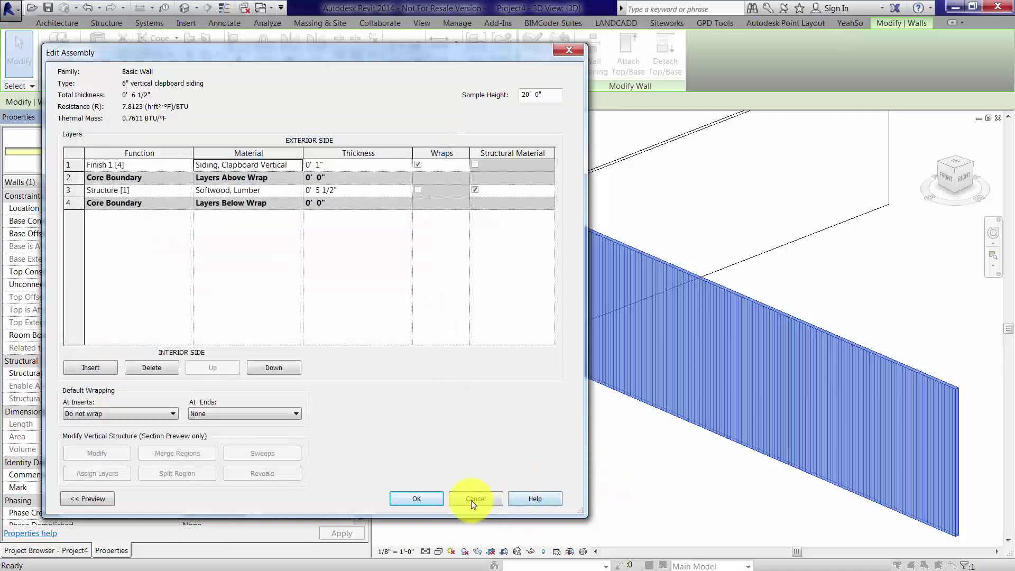
- Confirm the wall assembly and type properties, then display the wall in Shaded style
left_click(420, 501)
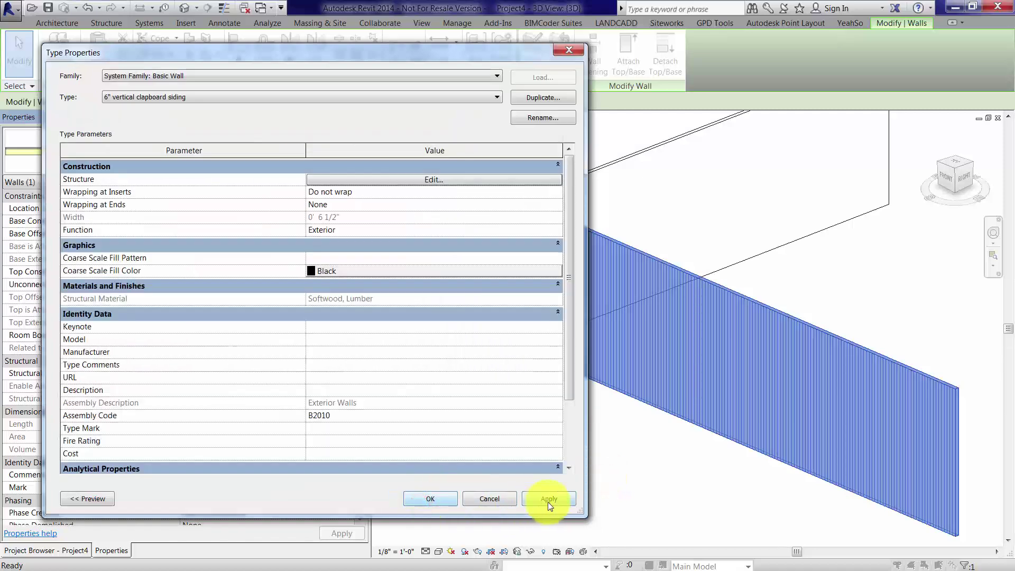
left_click(420, 502)
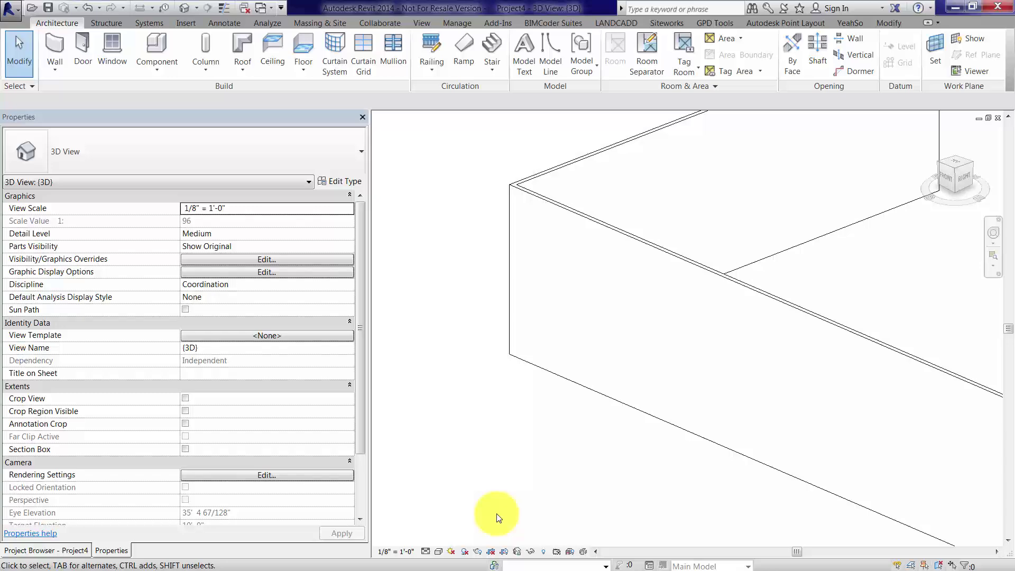
left_click(440, 551)
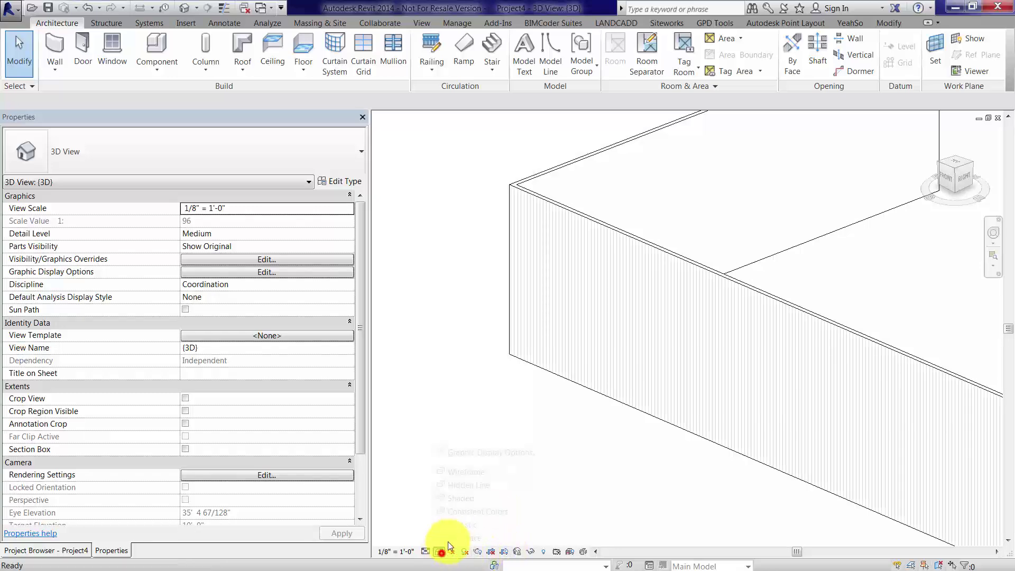
left_click(453, 528)
scroll(561, 278, "up", 5)
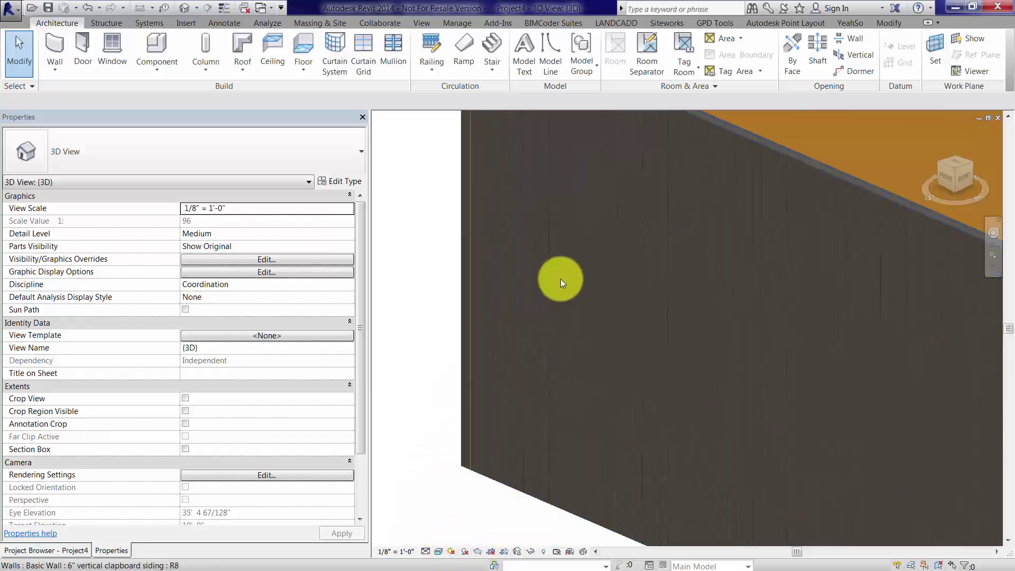
scroll(582, 227, "up", 4)
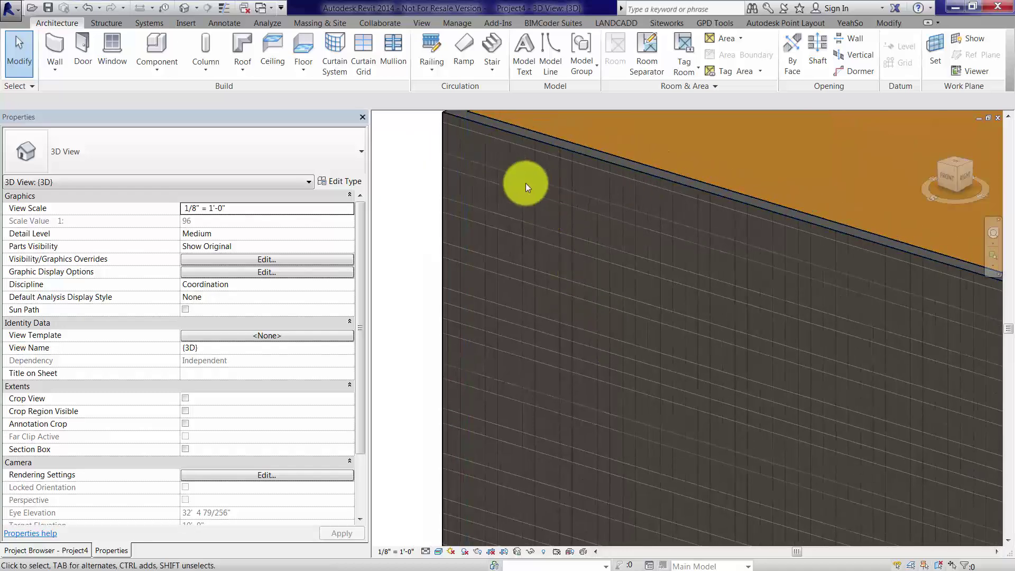
scroll(601, 235, "down", 5)
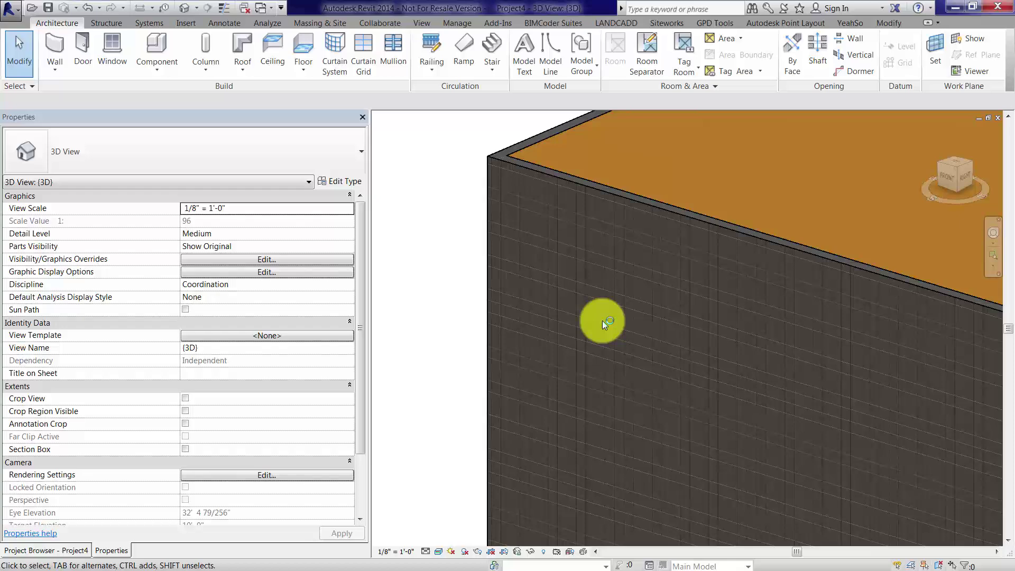
scroll(604, 322, "down", 2)
middle_click_drag(593, 275, 528, 448)
- Open the Siding, Clapboard Vertical material's Appearance settings in the Material Browser
left_click(610, 277)
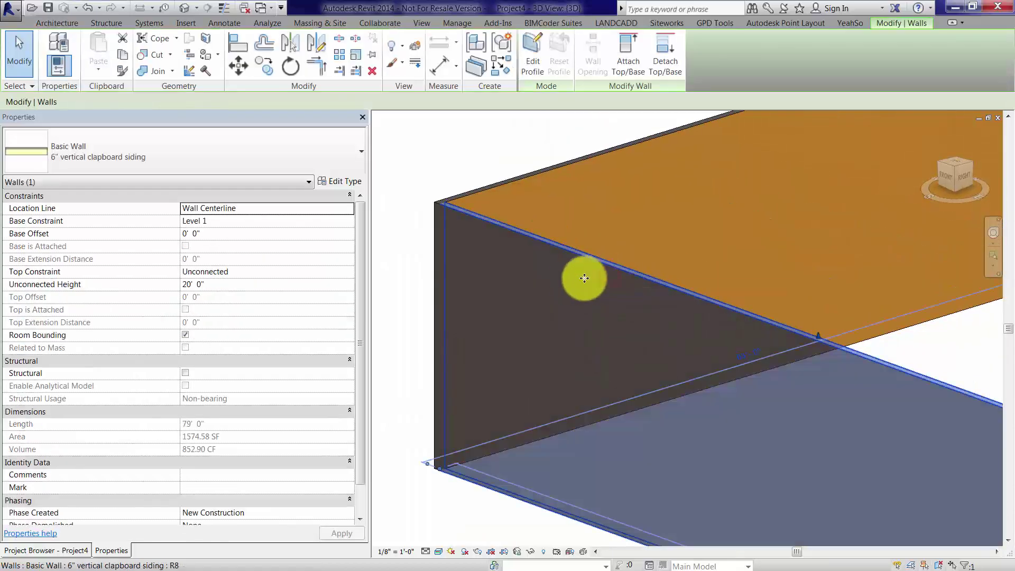
left_click(338, 182)
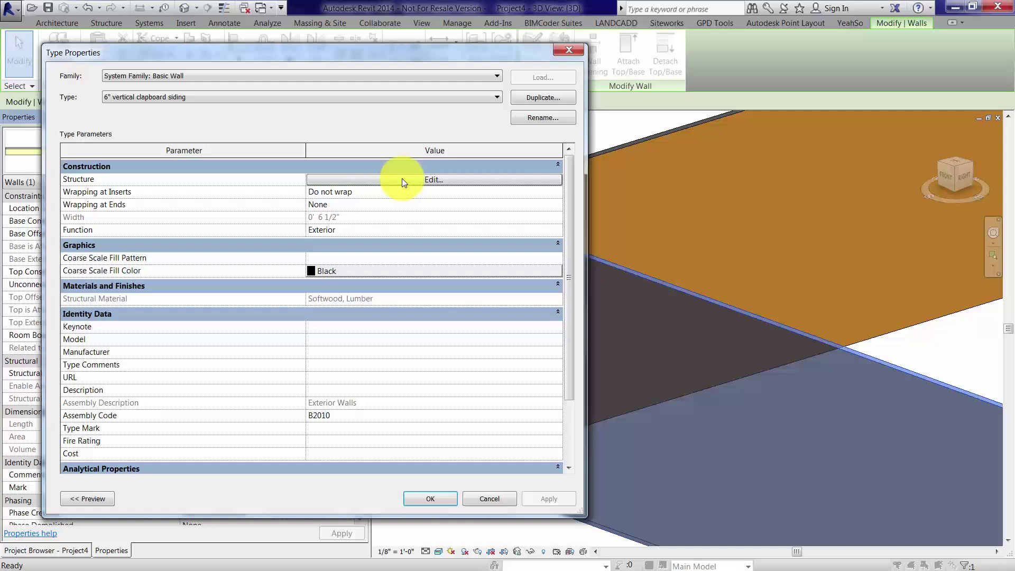
left_click(491, 499)
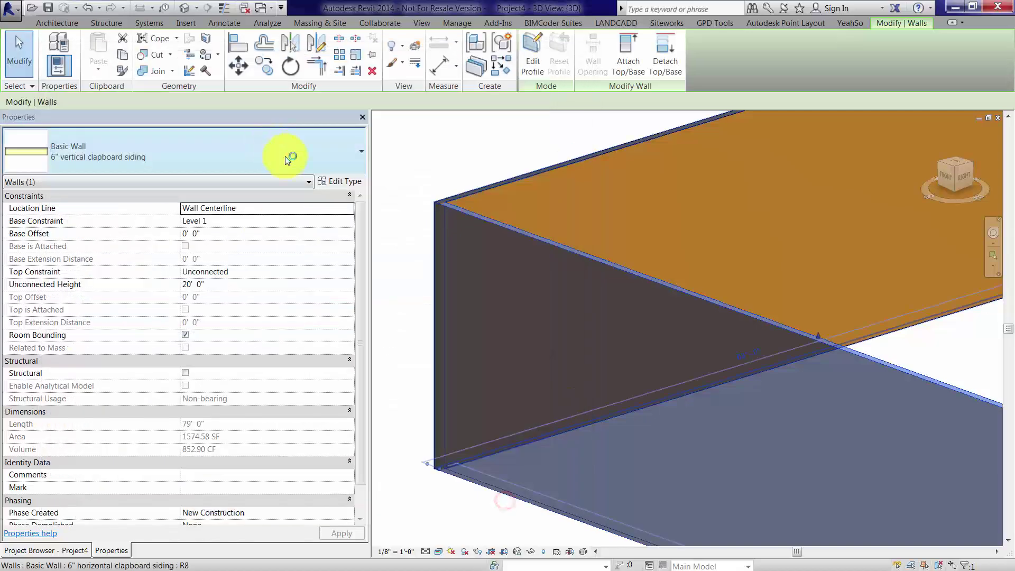
left_click(450, 24)
left_click(57, 53)
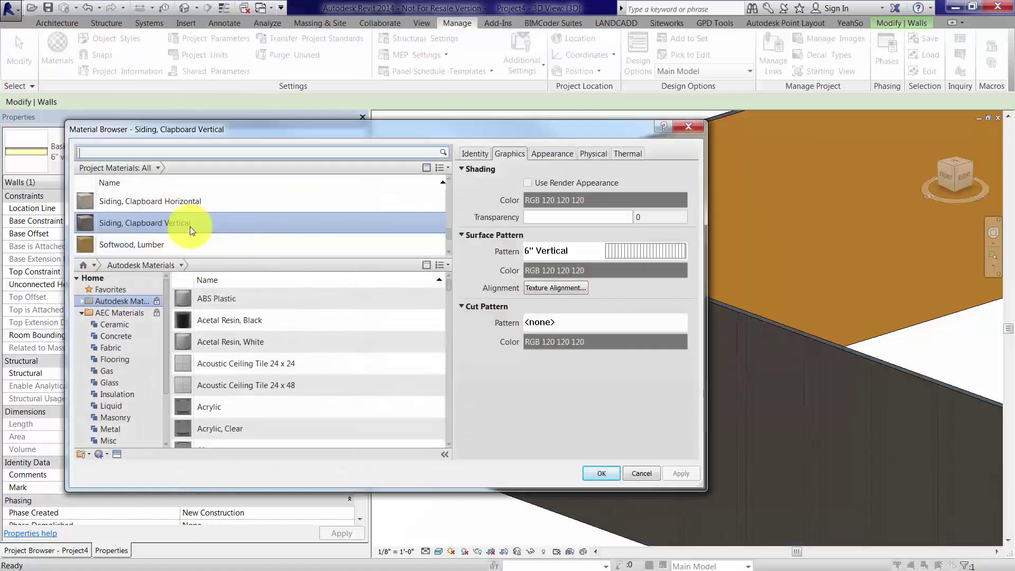
left_click(551, 153)
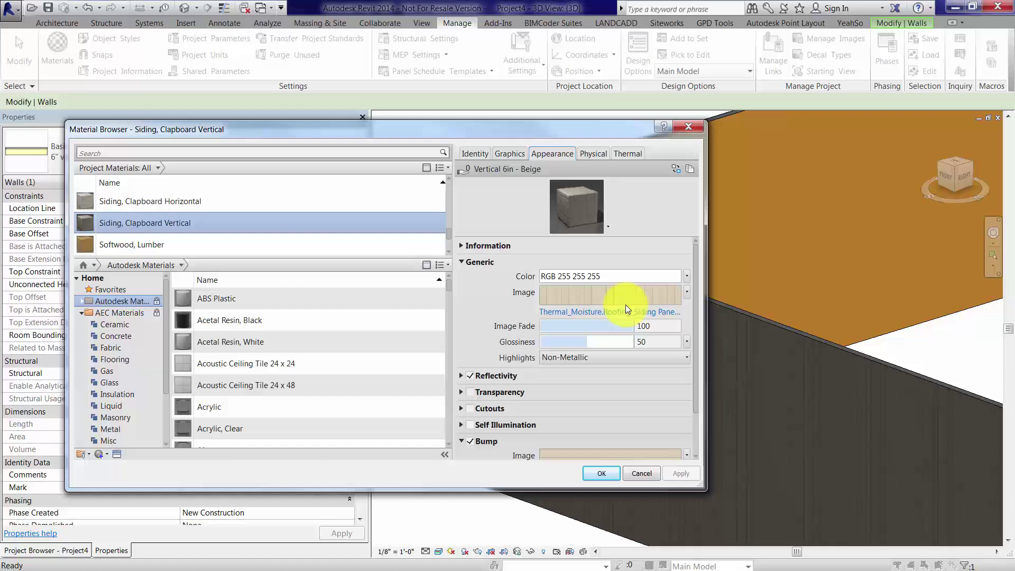
left_click_drag(693, 367, 699, 409)
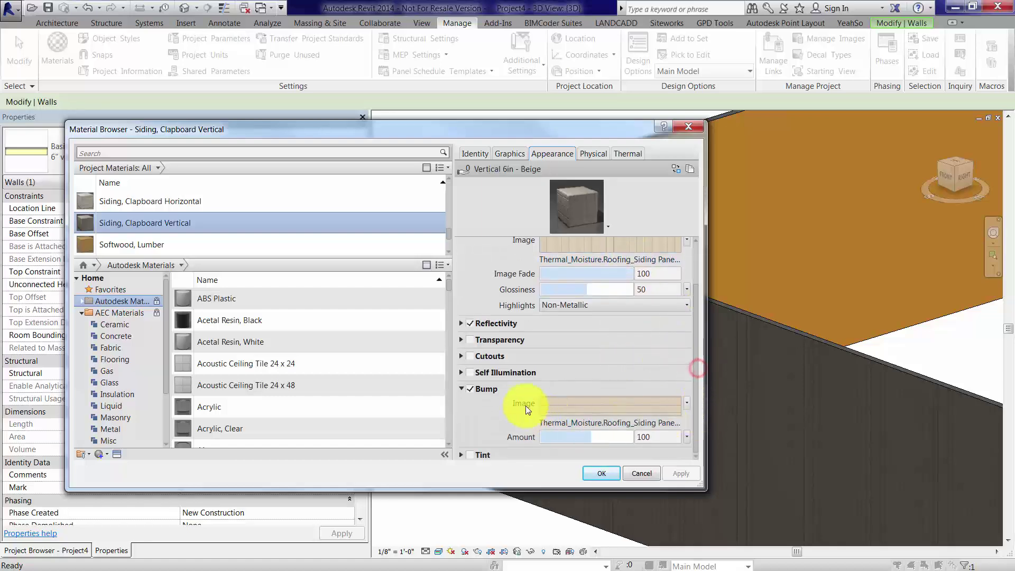
- Switch the bump image source to Beige.90.png and apply the material changes
left_click(594, 409)
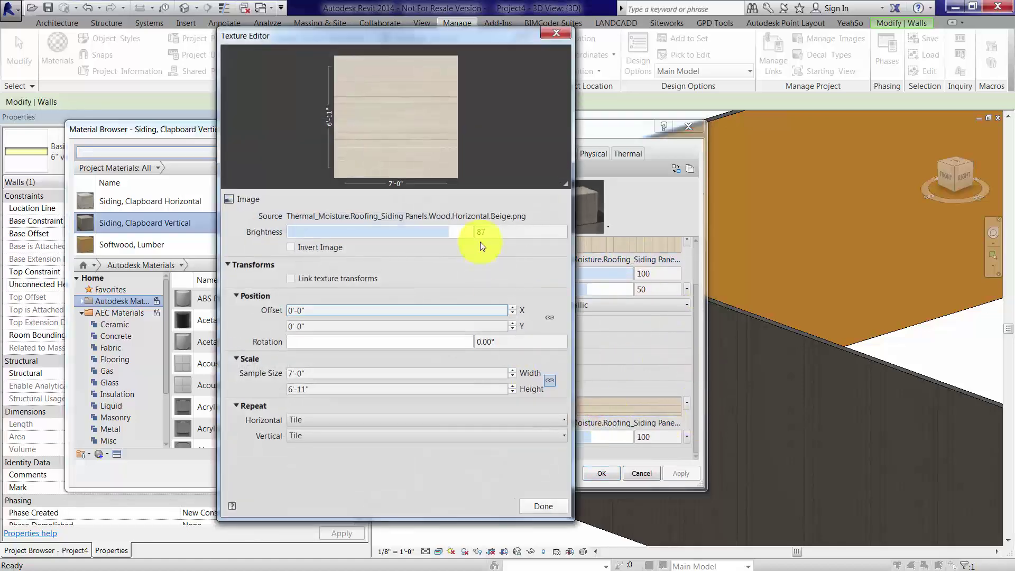
left_click(471, 218)
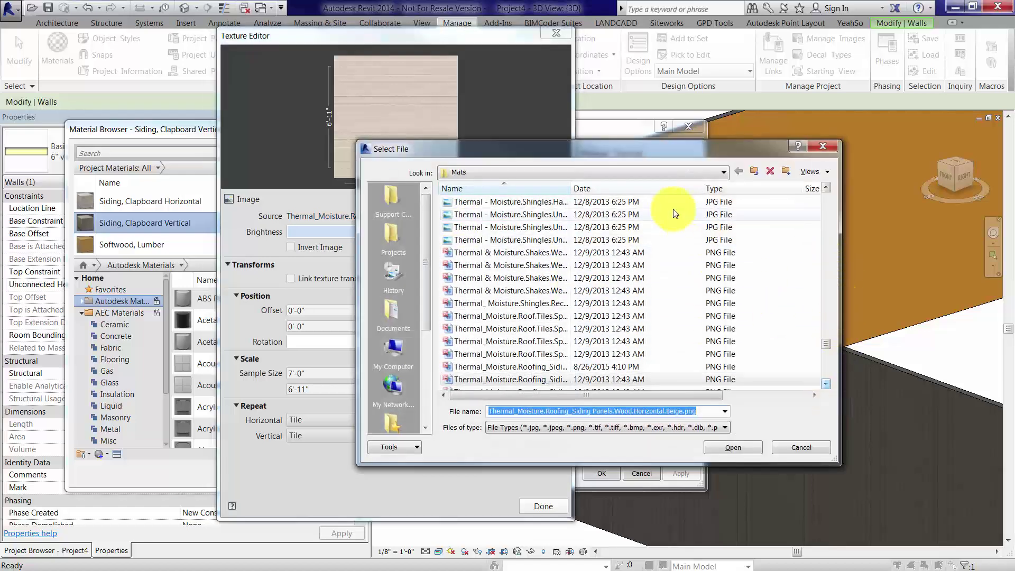
left_click_drag(574, 189, 735, 190)
left_click(687, 367)
left_click(722, 448)
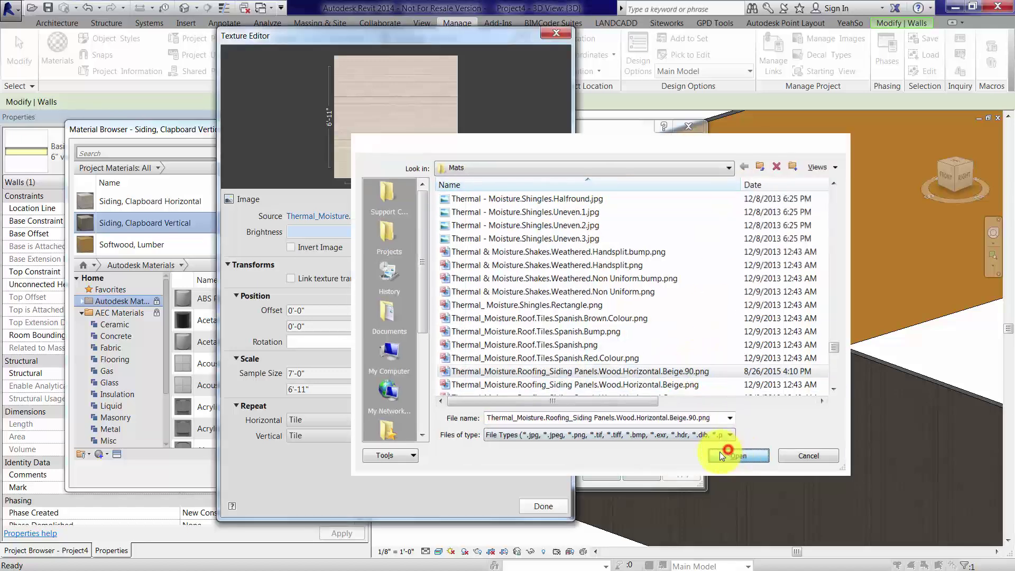
left_click(556, 506)
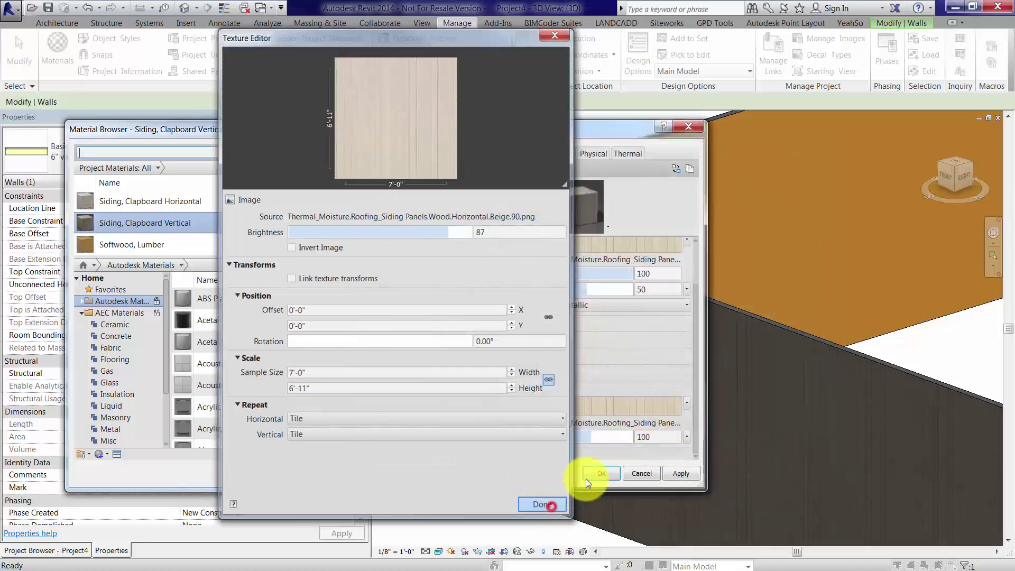
left_click(681, 474)
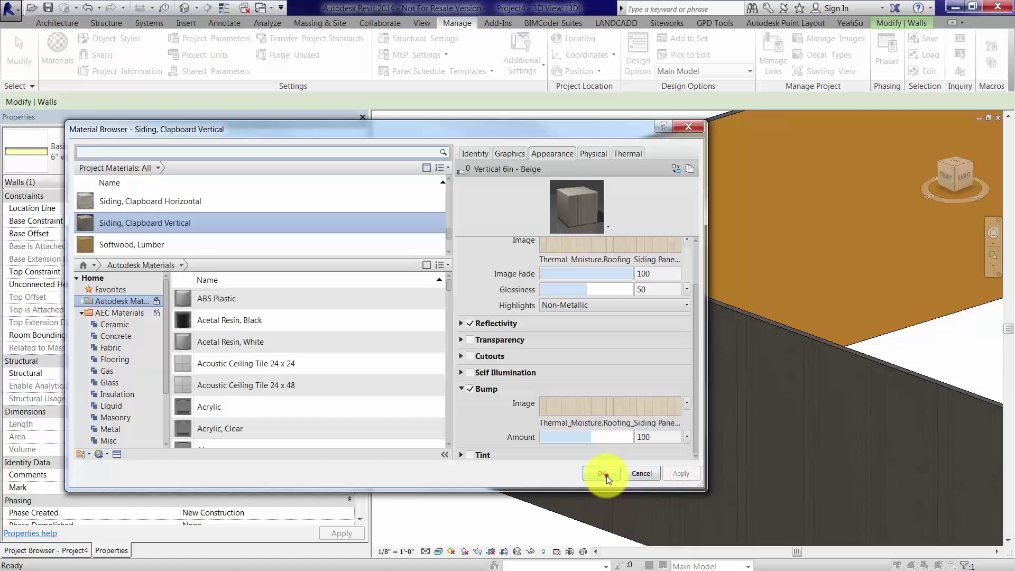
left_click(602, 474)
- Deselect the wall, reframe the 3D view, and bring up the Project Browser
left_click(375, 259)
scroll(475, 268, "up", 3)
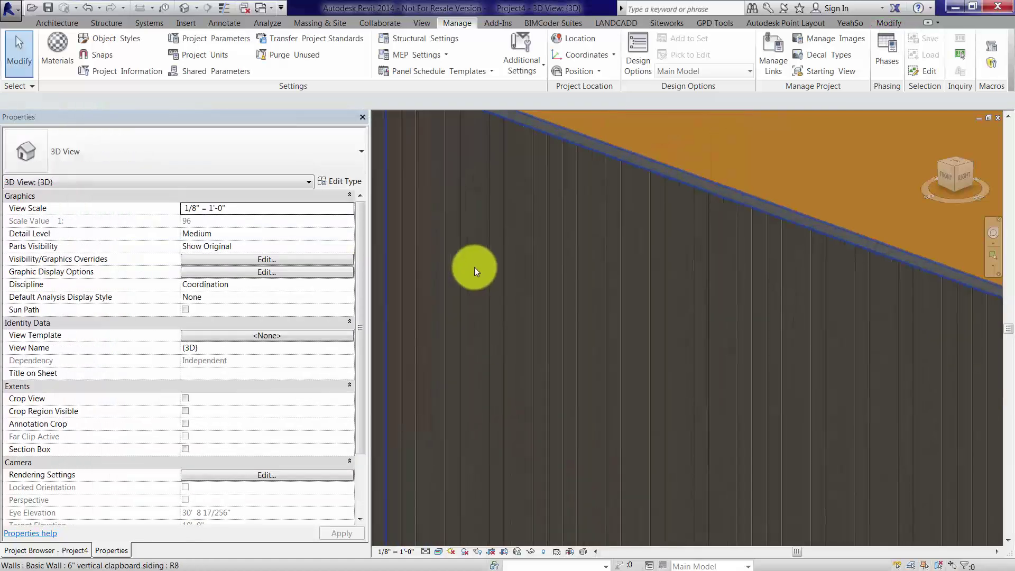
middle_click_drag(474, 268, 664, 336)
scroll(629, 328, "down", 3)
scroll(742, 329, "down", 2)
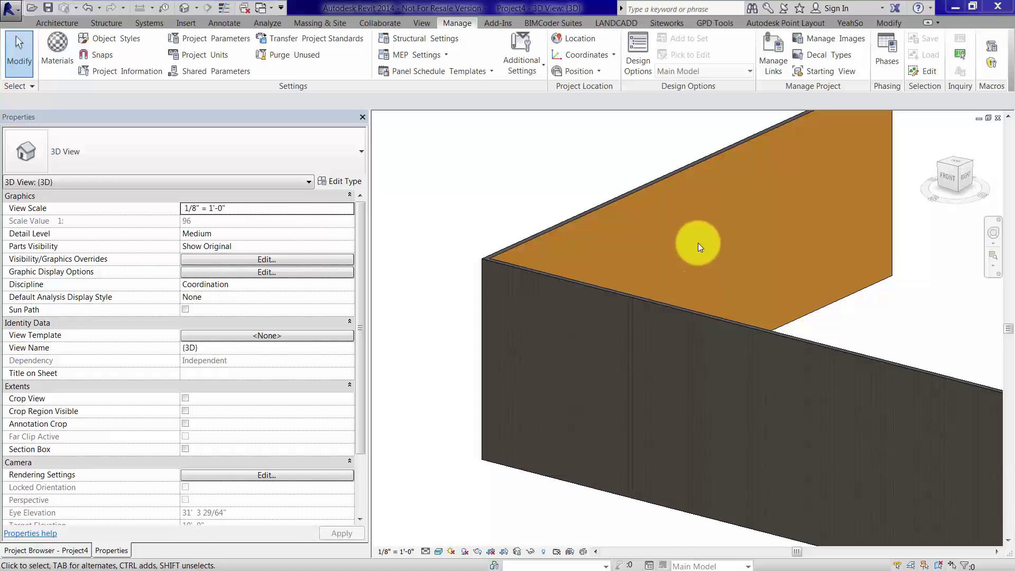
scroll(740, 237, "down", 4)
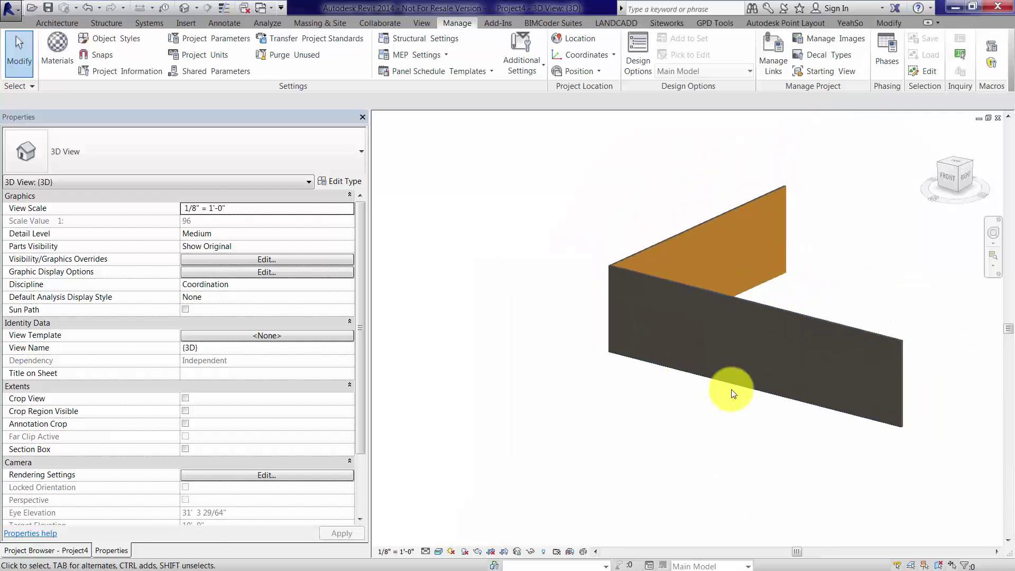
middle_click_drag(733, 394, 616, 391)
left_click(58, 551)
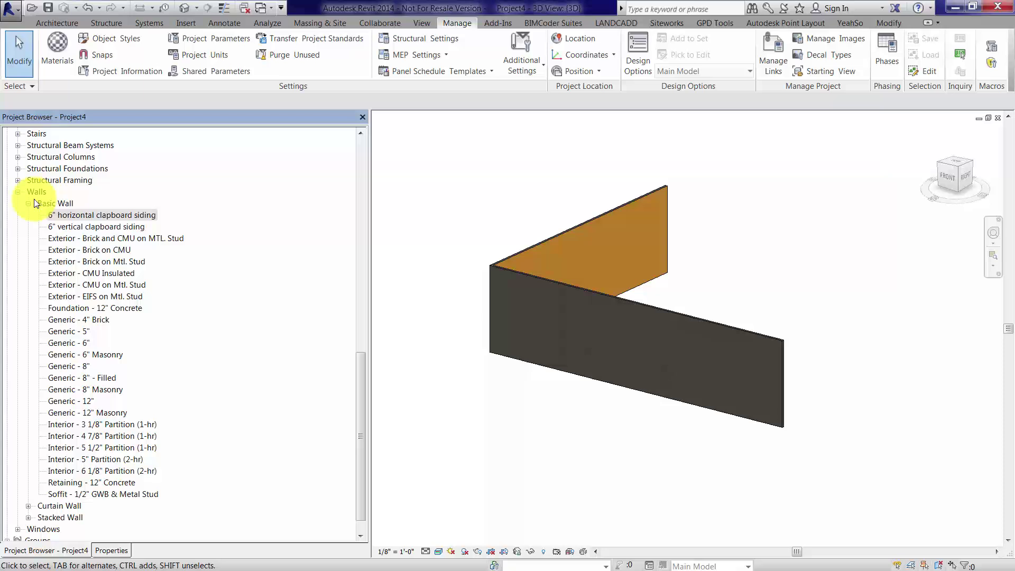
- Duplicate the brick Stacked Wall type in the Project Browser
left_click(28, 517)
right_click(103, 529)
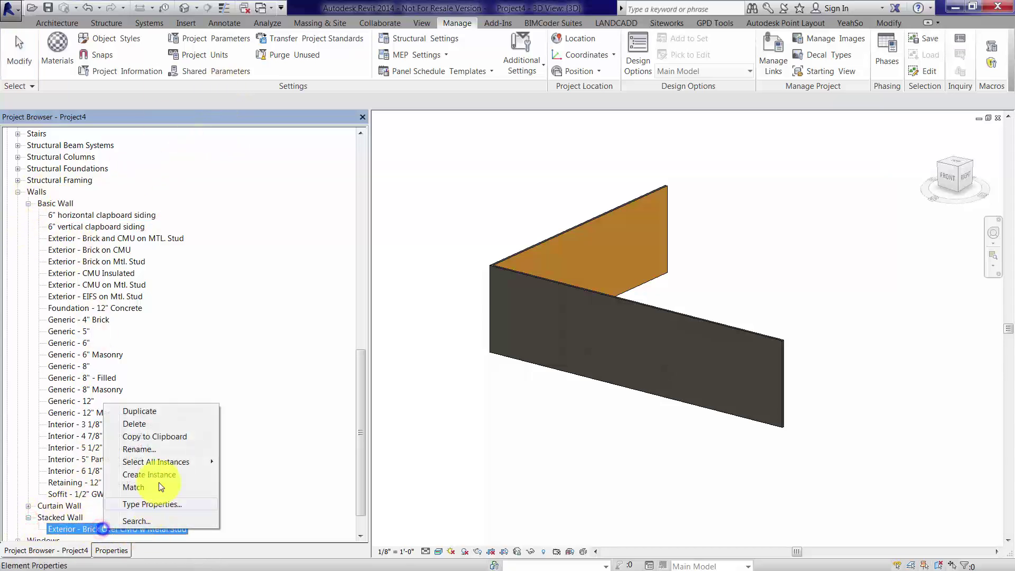
left_click(154, 412)
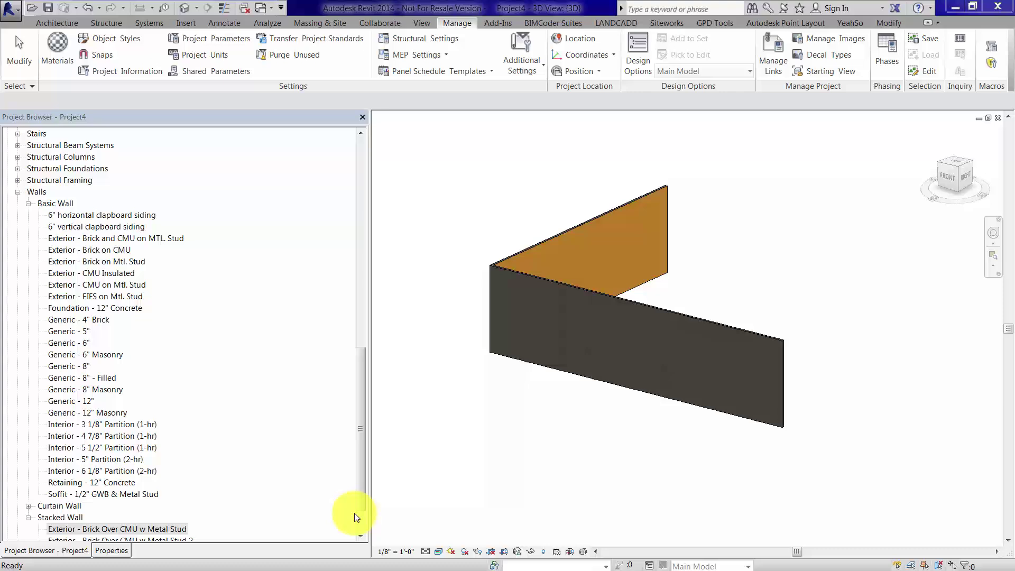
left_click_drag(360, 403, 316, 484)
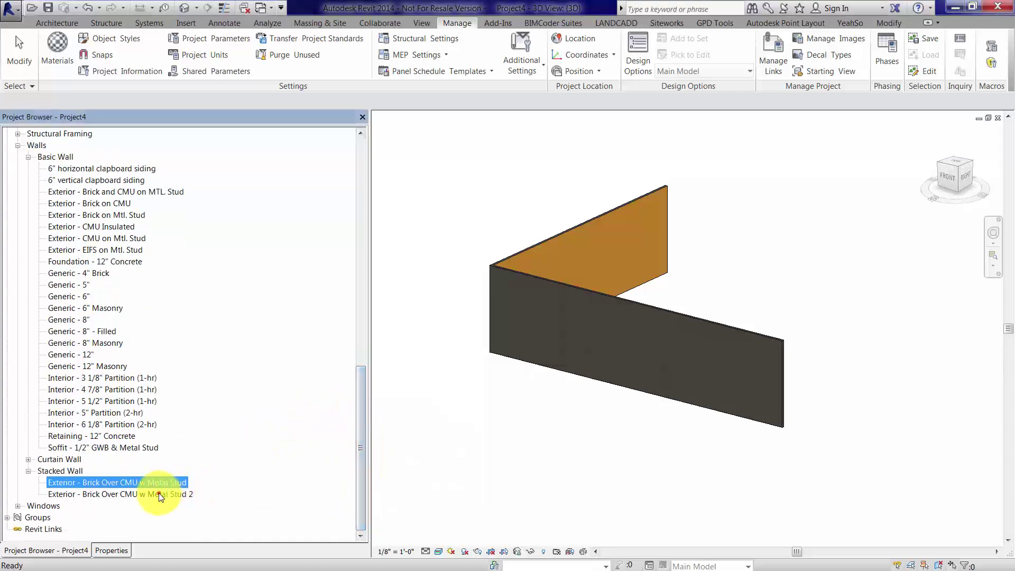
- Rename the duplicated stacked wall type to 'Clapboard vertical and horizontal'
left_click(139, 494)
right_click(129, 494)
left_click(178, 414)
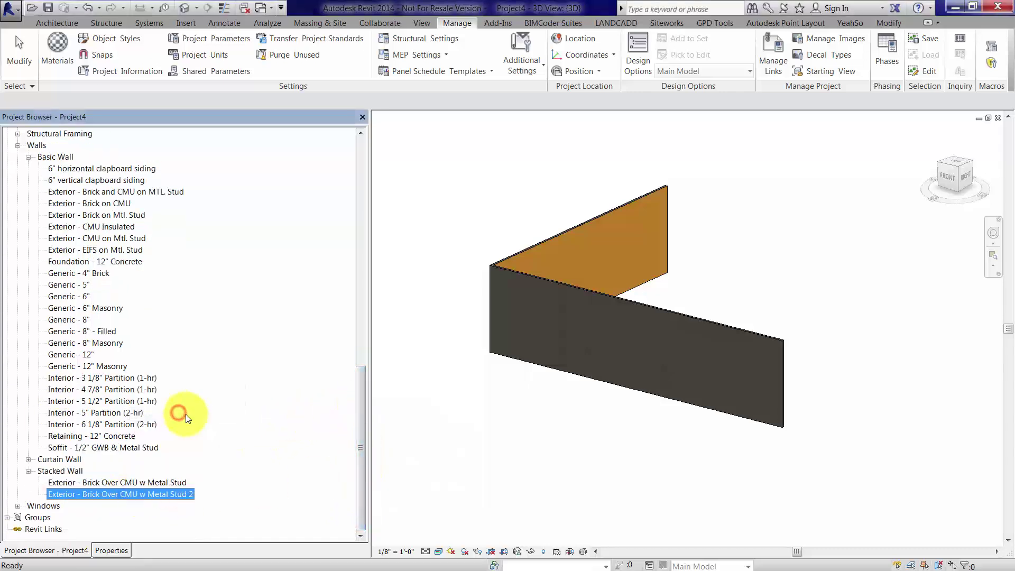
type("Clapboard vertical and horiz")
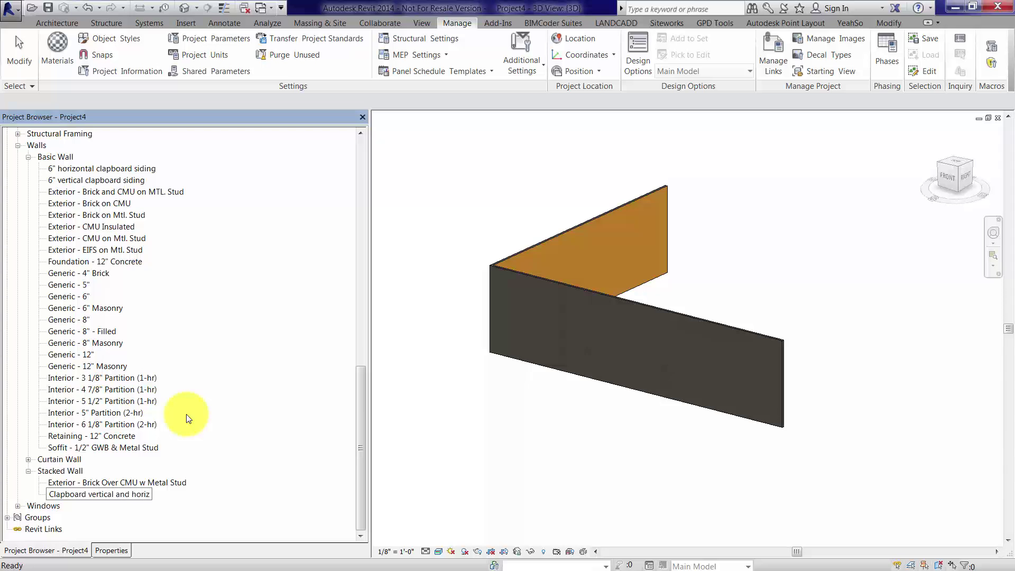
key("Return")
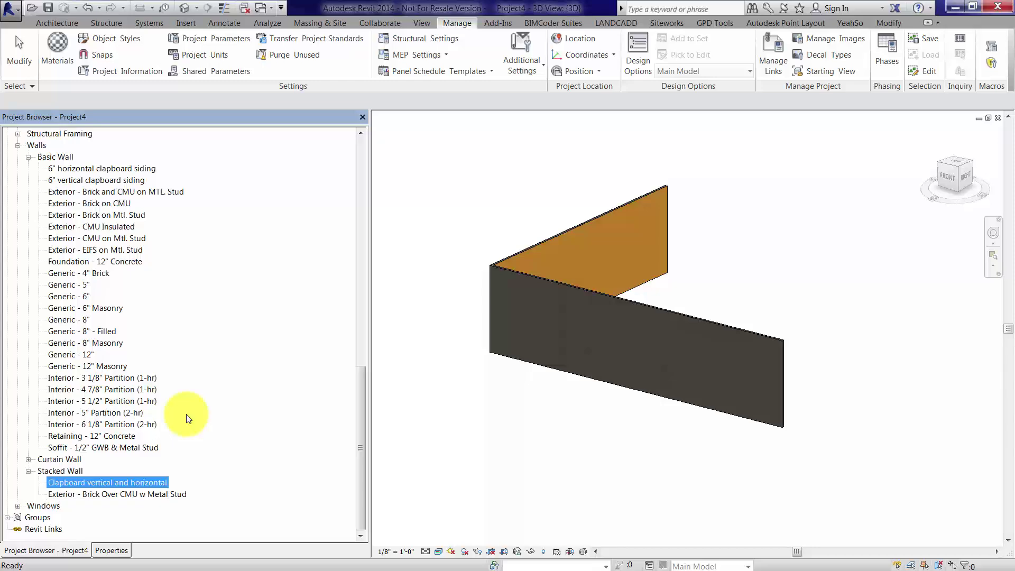
right_click(147, 483)
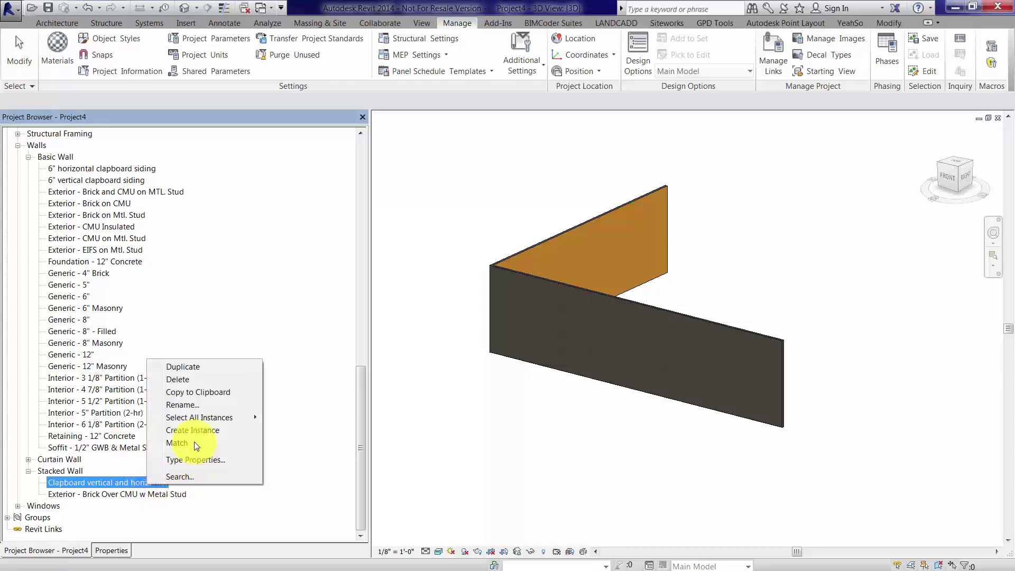
- Set stacked wall row 2 to 6" vertical clapboard siding with a 16' height
left_click(196, 459)
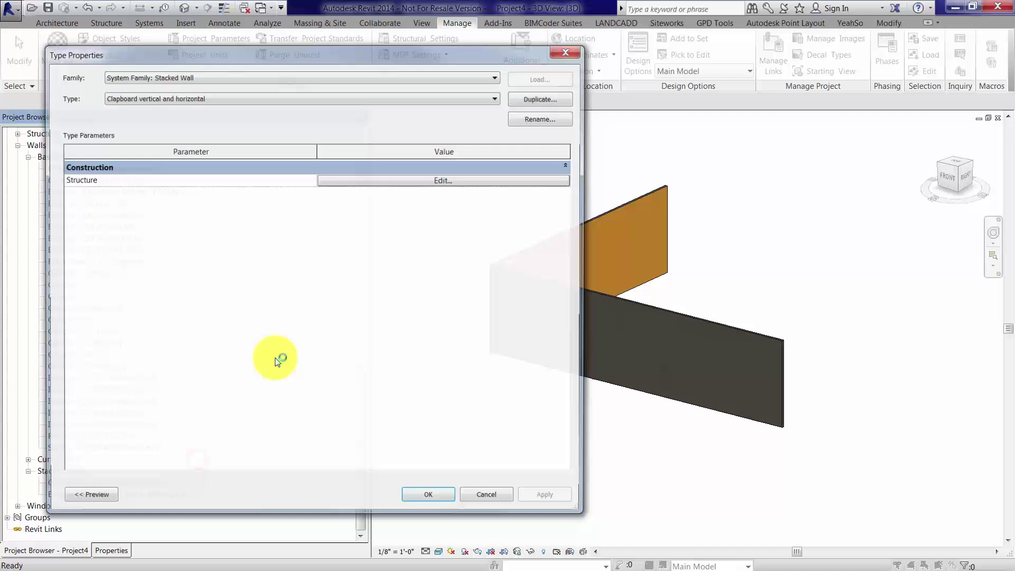
left_click(402, 178)
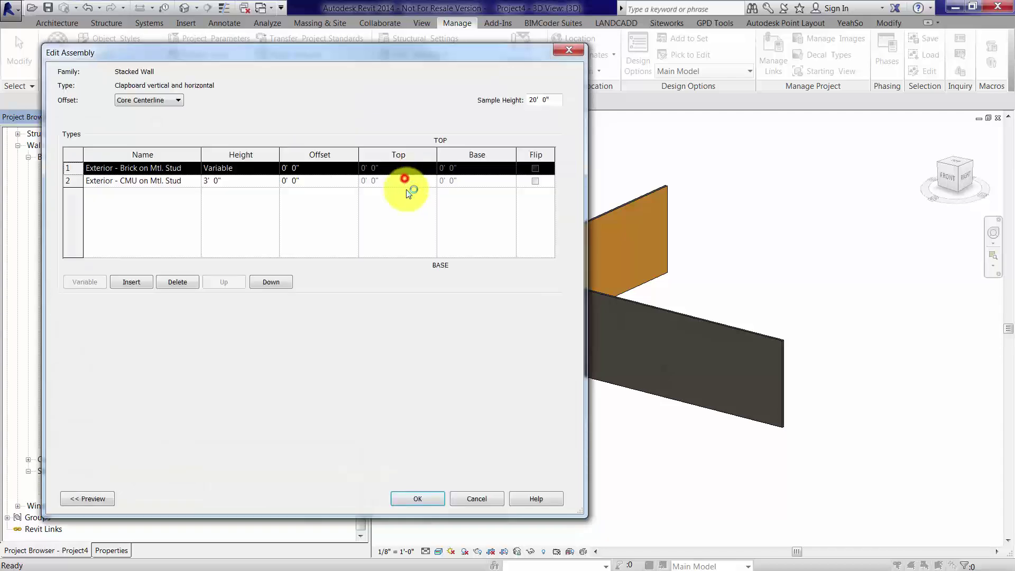
left_click(246, 181)
left_click(188, 180)
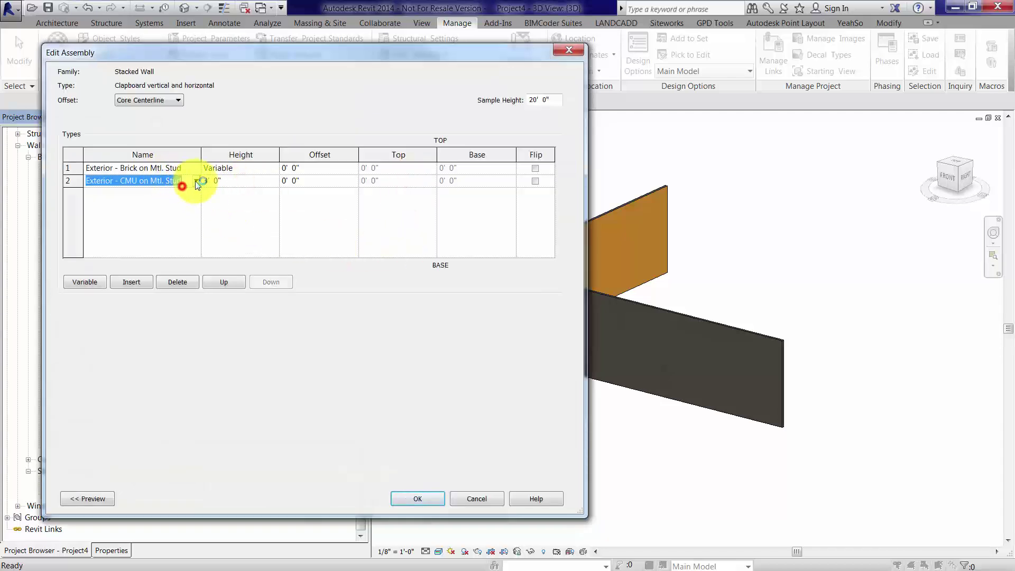
left_click(195, 180)
left_click_drag(224, 210, 225, 205)
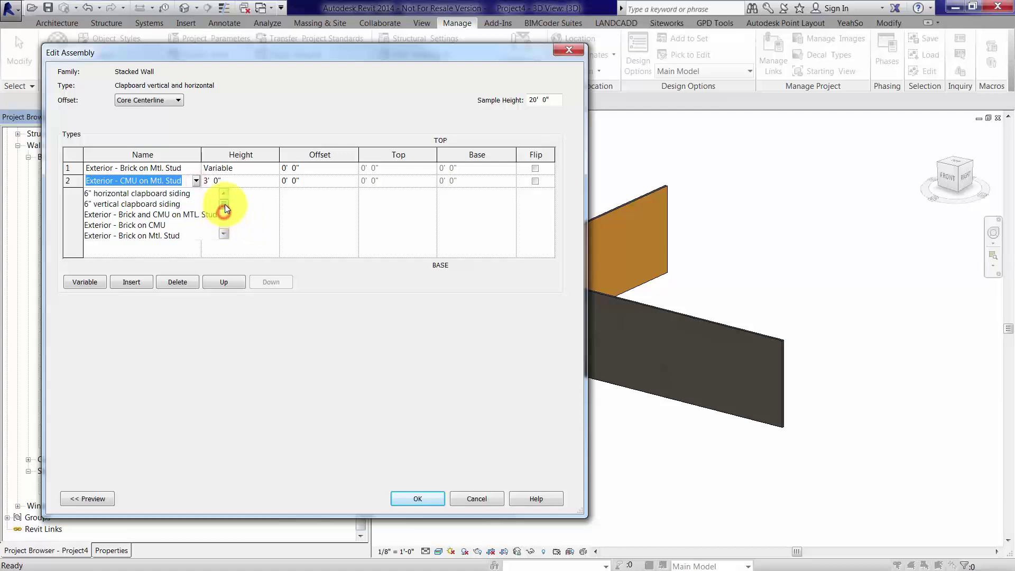
left_click(169, 204)
left_click(251, 181)
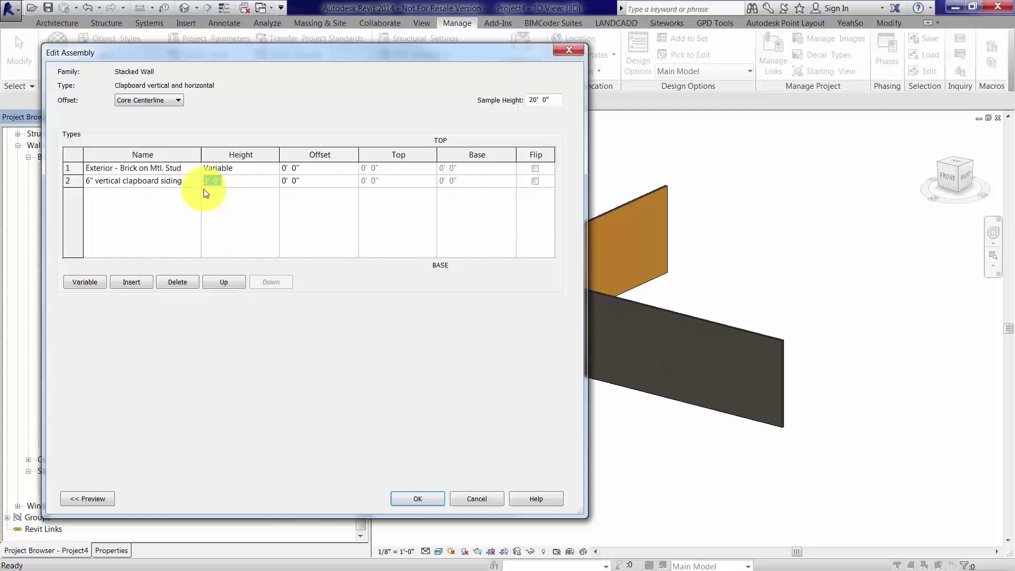
type("16")
left_click(227, 204)
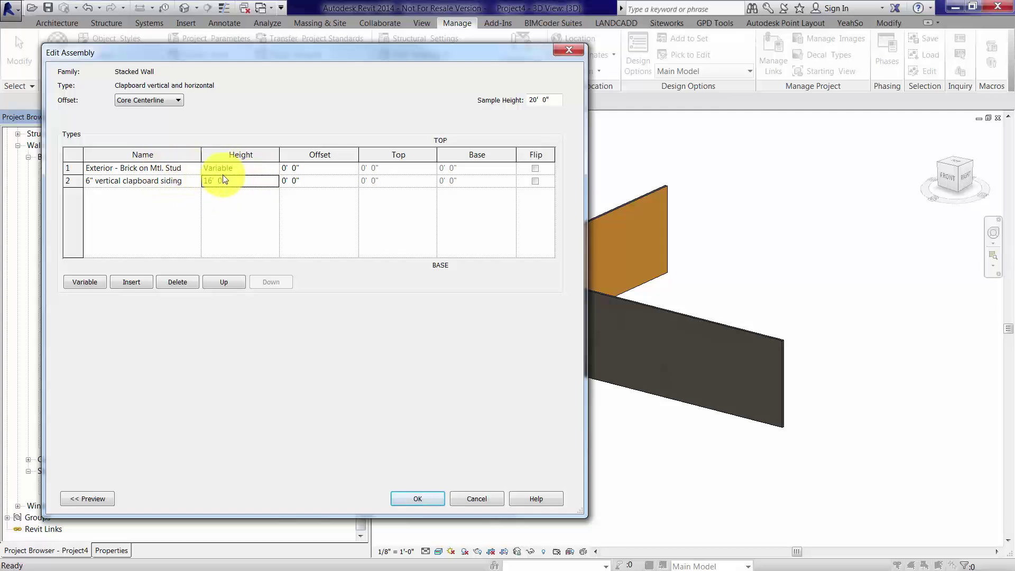
- Set row 1 to 6" horizontal clapboard siding and confirm the structure
left_click(190, 172)
left_click(195, 169)
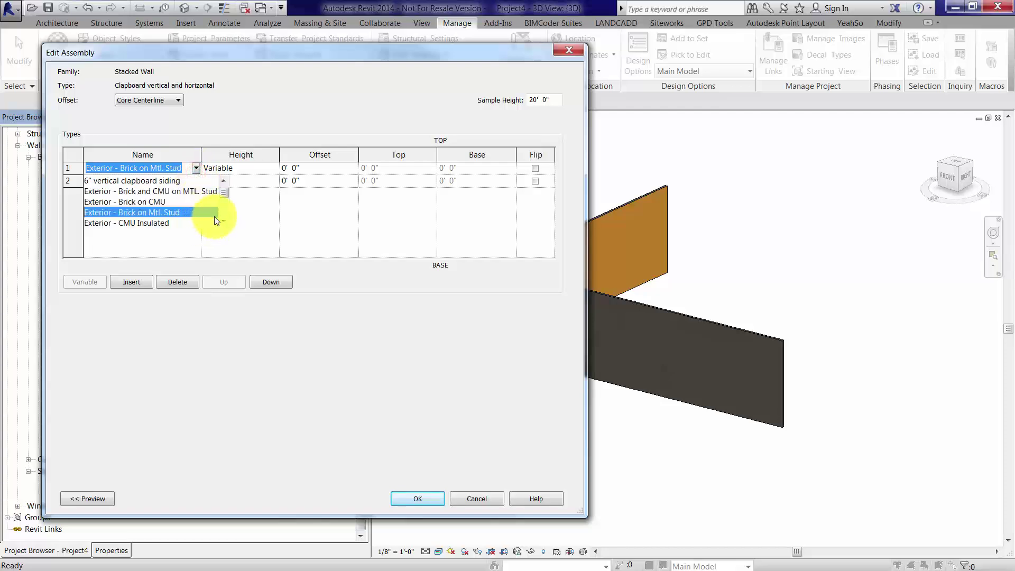
left_click(226, 181)
left_click(177, 180)
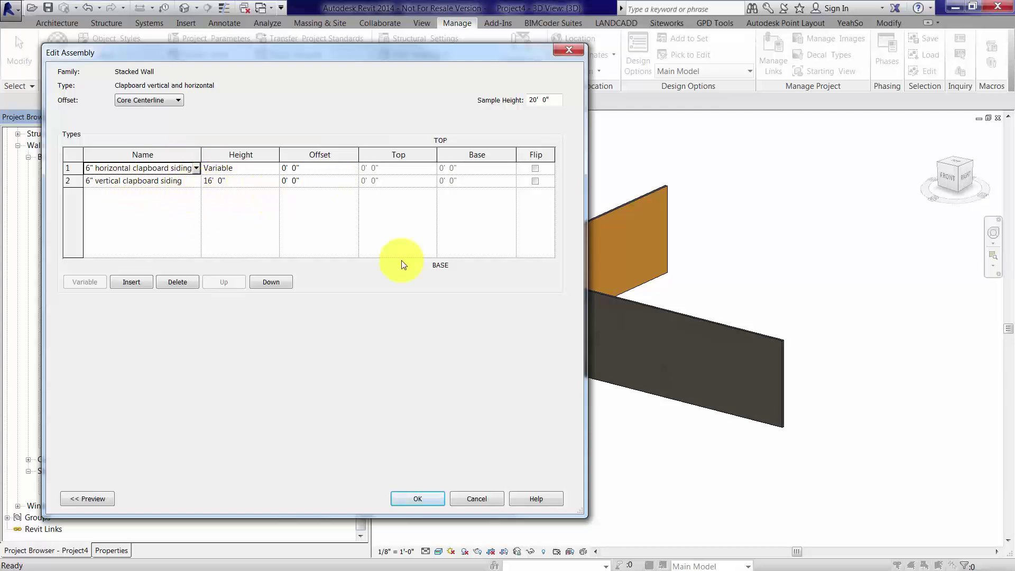
left_click(426, 502)
- Change the long front wall to Stacked Wall: Clapboard vertical and horizontal
left_click(430, 499)
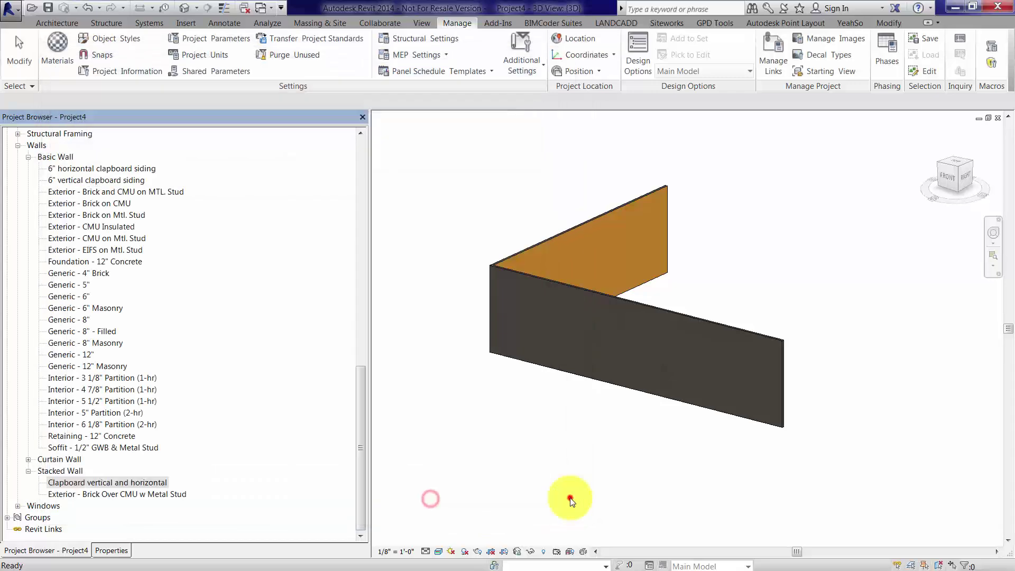
scroll(566, 399, "down", 2)
left_click(582, 377)
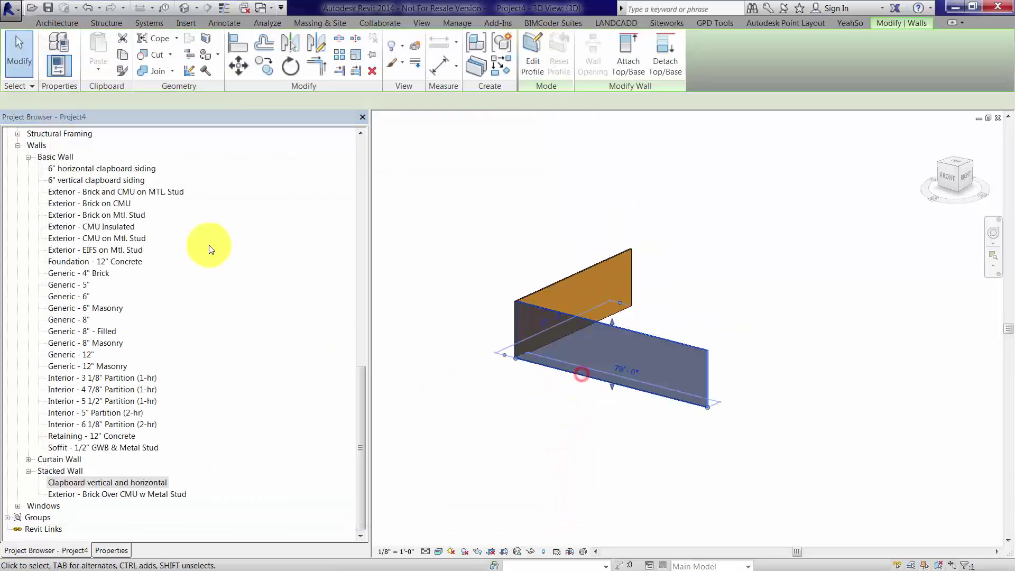
left_click(112, 551)
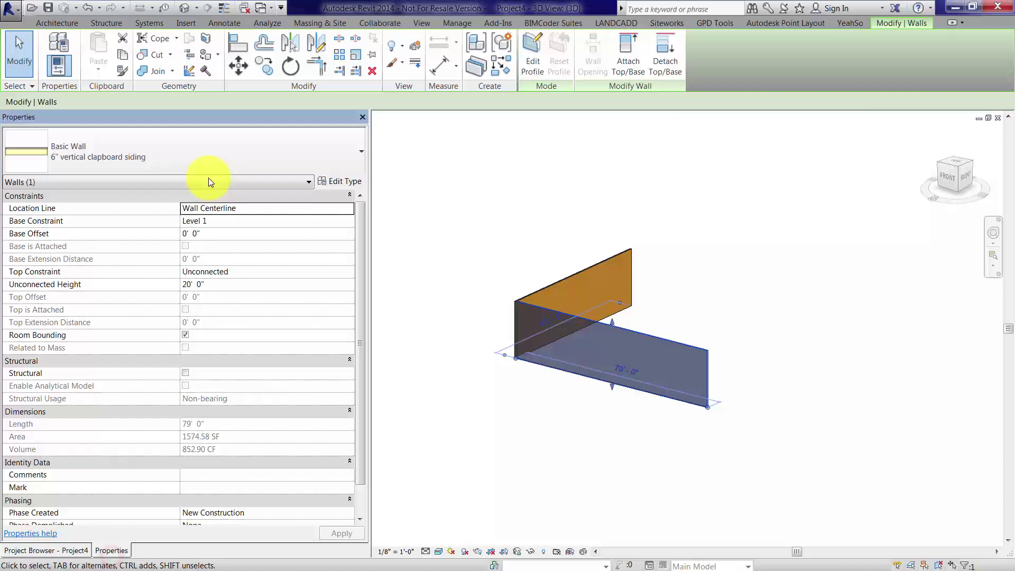
left_click(212, 158)
left_click_drag(360, 251, 364, 427)
left_click(171, 405)
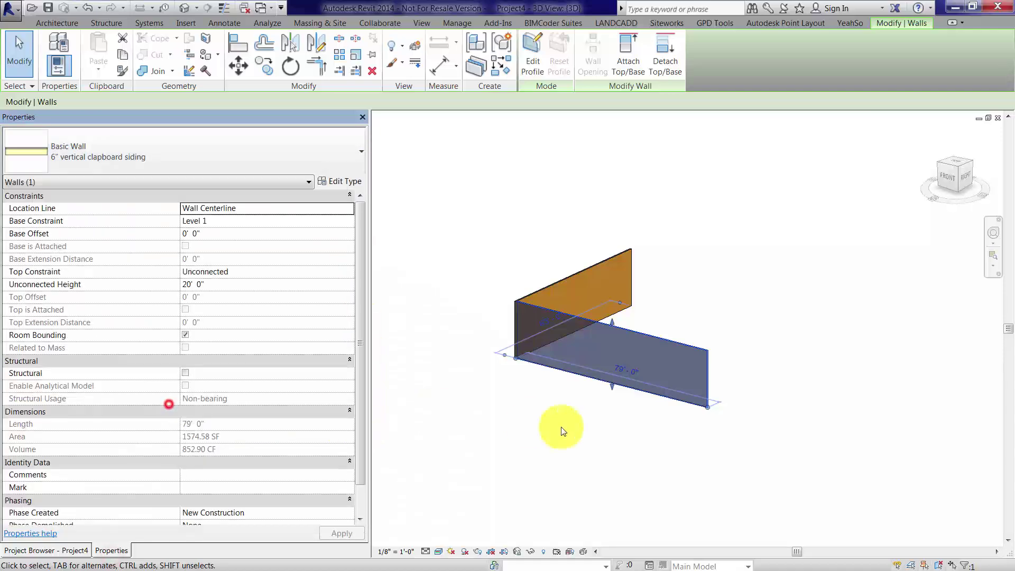
- Deselect the wall and zoom to inspect its two siding bands
left_click(585, 430)
scroll(636, 348, "up", 5)
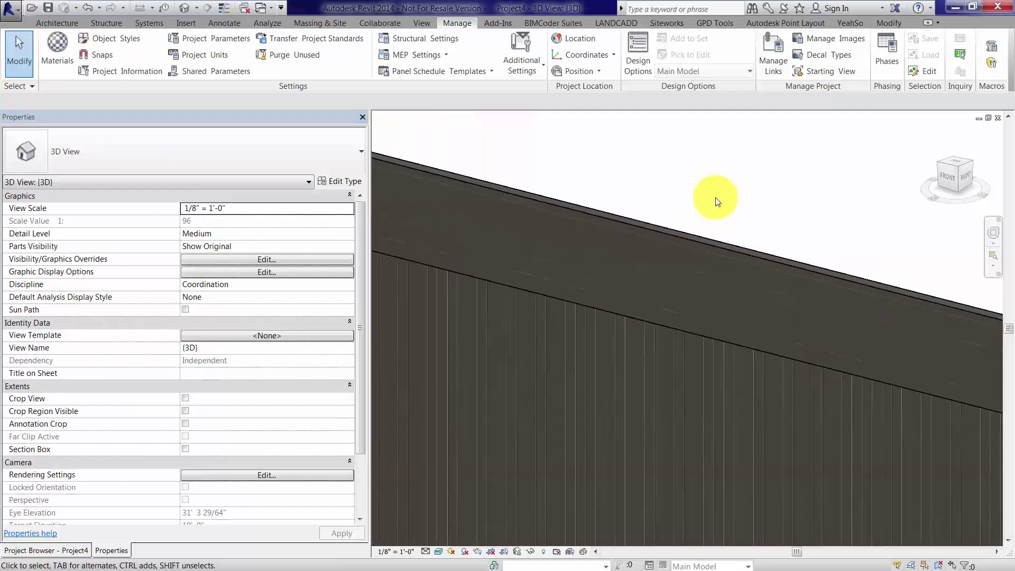
scroll(711, 370, "down", 2)
scroll(713, 386, "up", 2)
scroll(716, 384, "down", 5)
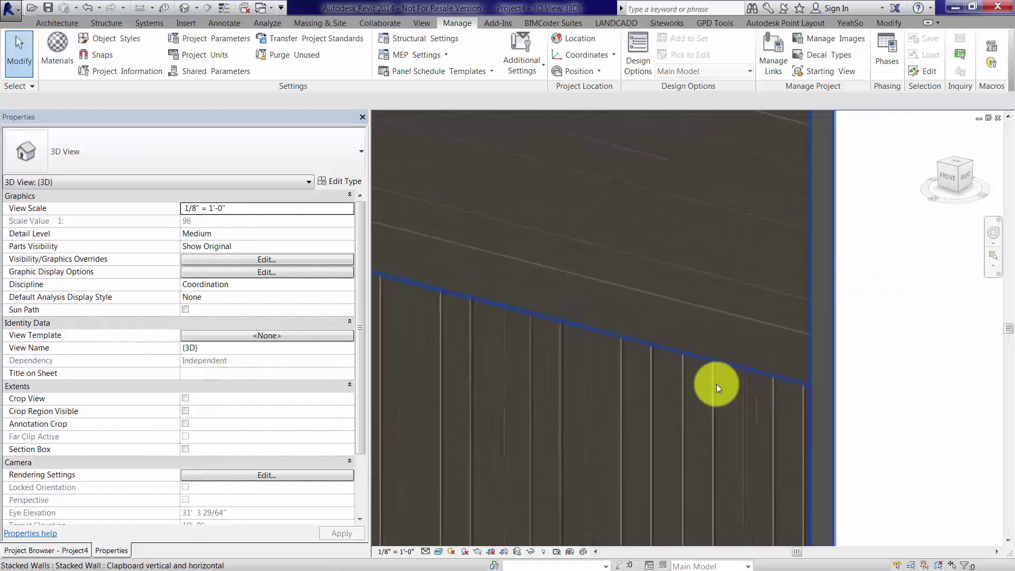
scroll(594, 421, "down", 4)
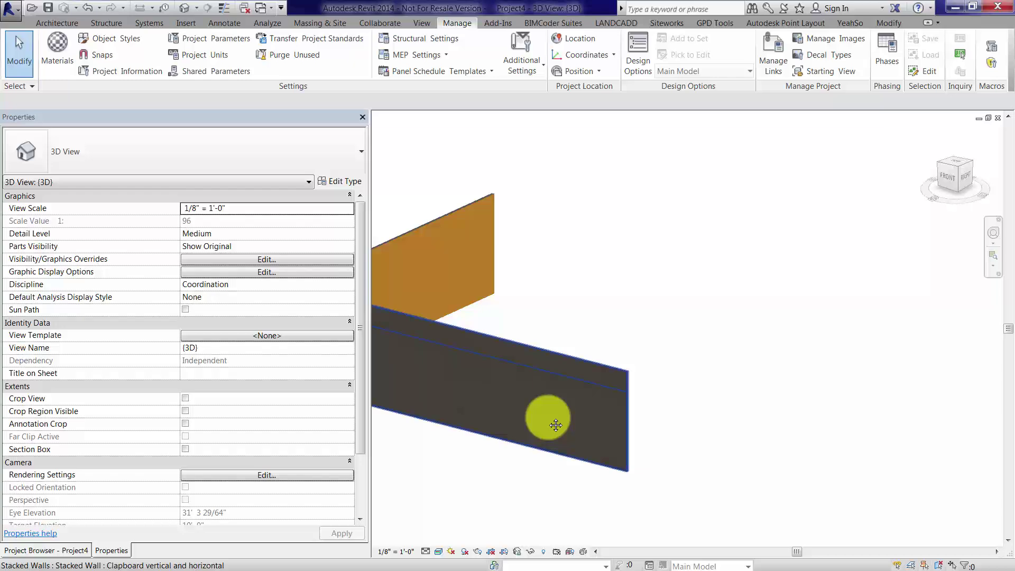
- Set the 3D view to Hidden Line and orbit to view the siding band split
left_click(47, 553)
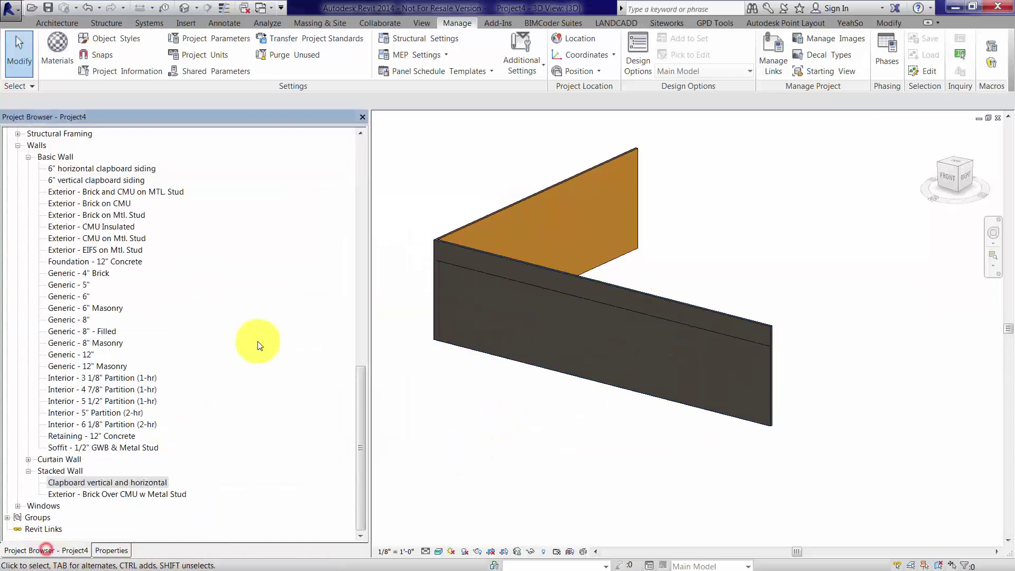
left_click(439, 551)
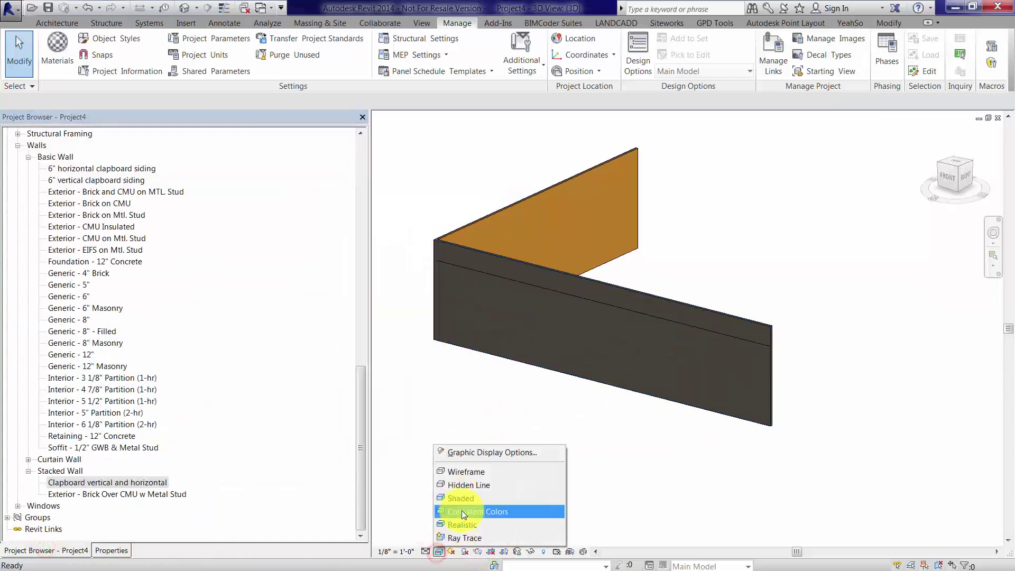
left_click(465, 487)
middle_click_drag(580, 437, 800, 294, "shift")
scroll(814, 318, "up", 3)
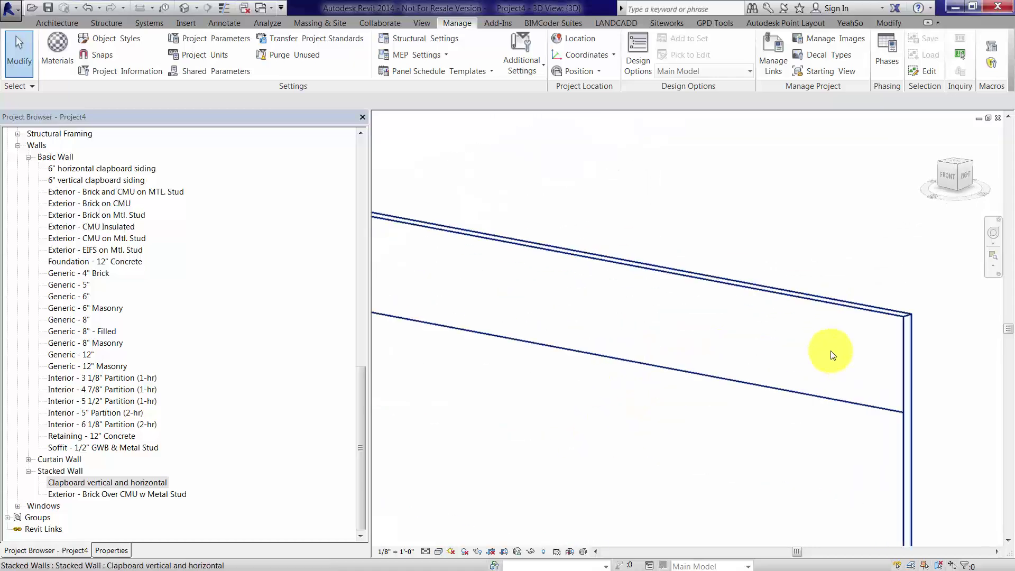
scroll(854, 434, "down", 5)
scroll(659, 446, "down", 4)
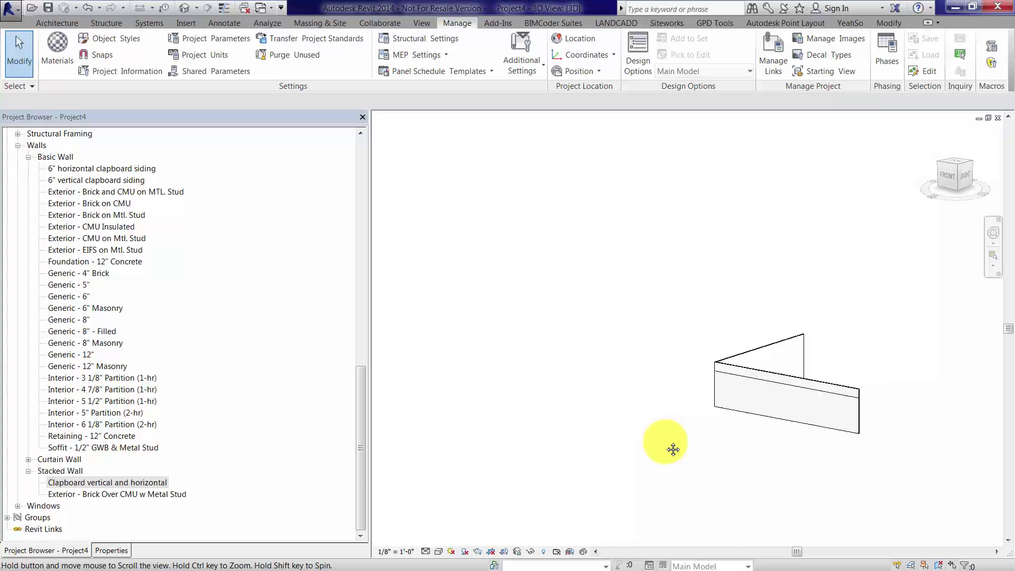
left_click(114, 551)
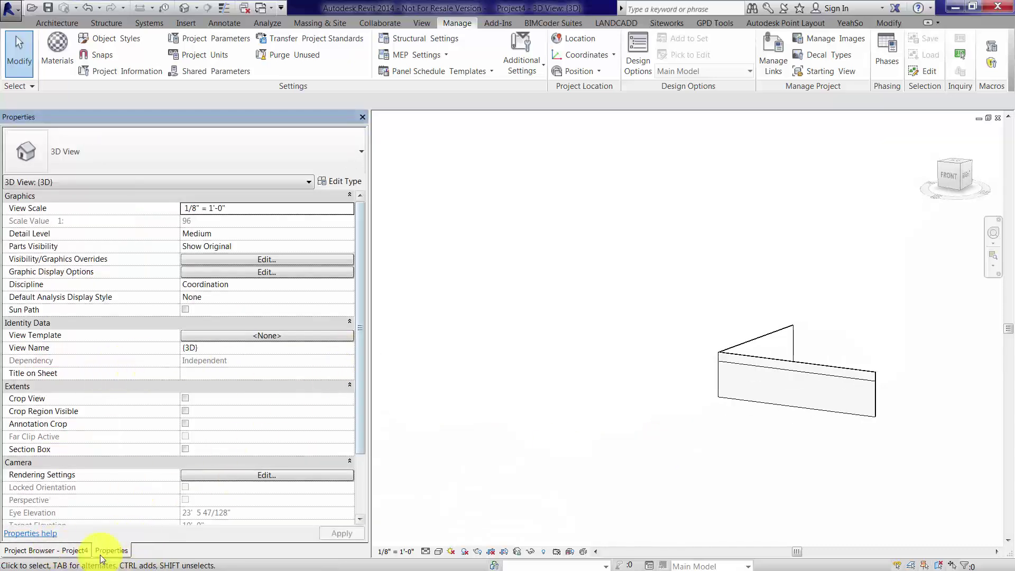
left_click(64, 550)
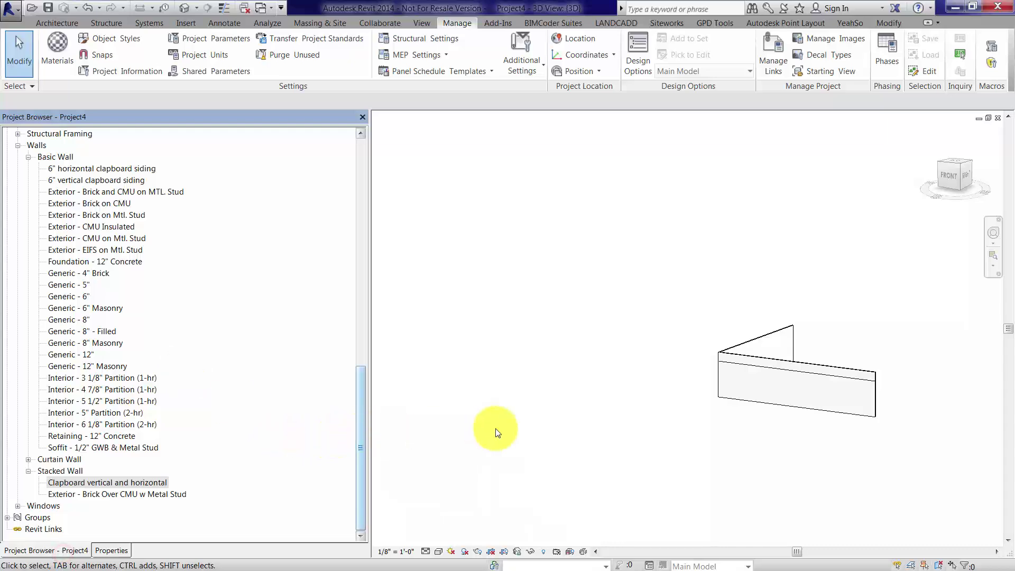
- Open the South elevation and zoom in on the wall's clapboard bands
left_click_drag(363, 426, 291, 193)
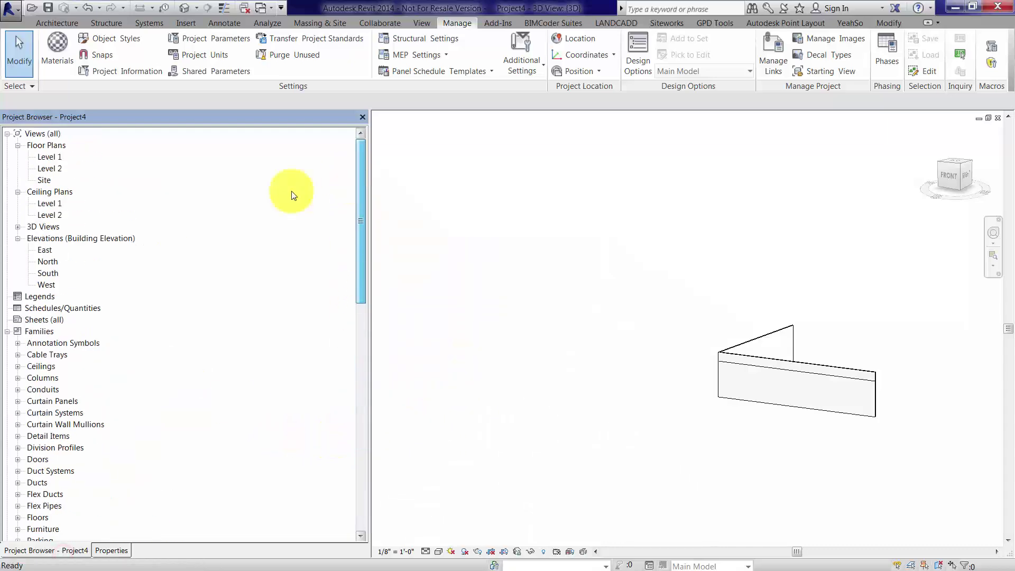
double_click(46, 272)
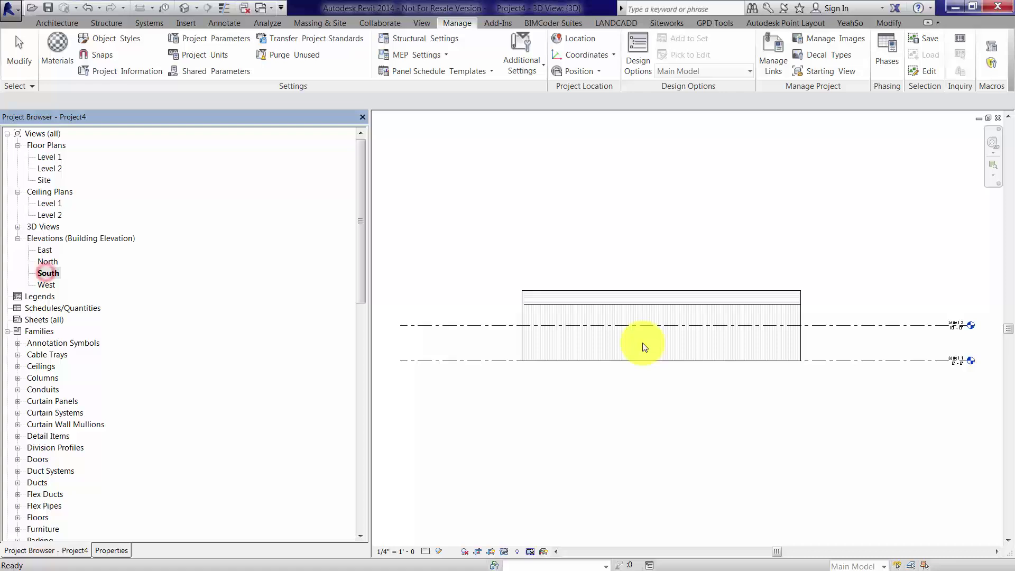
scroll(566, 315, "down", 2)
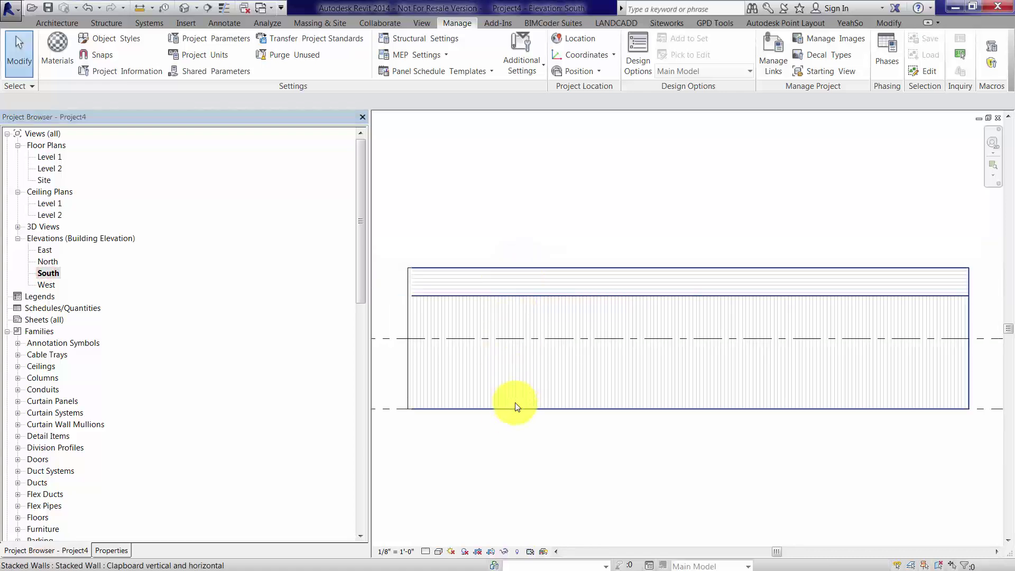
scroll(494, 353, "up", 1)
middle_click_drag(491, 353, 511, 356)
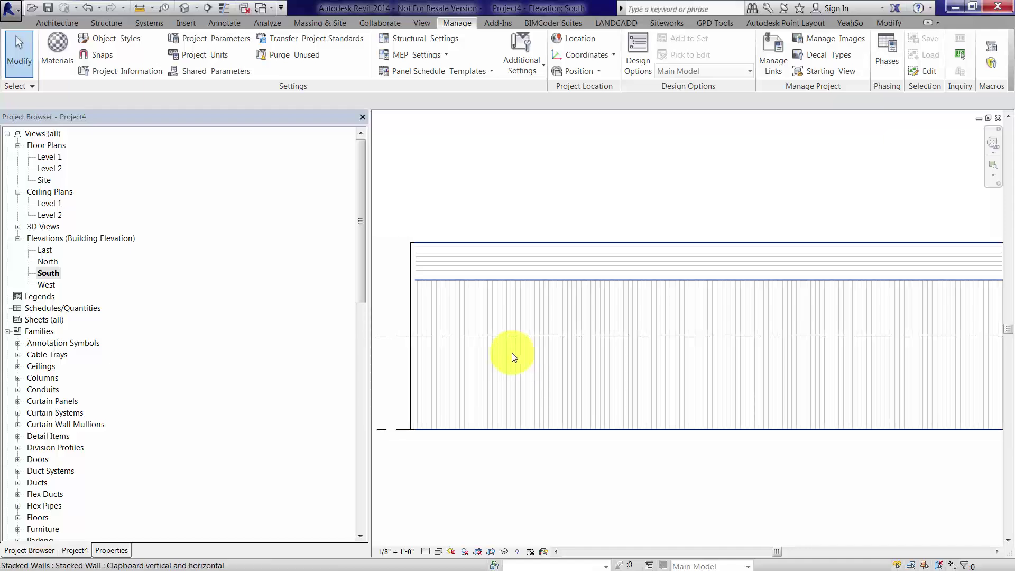